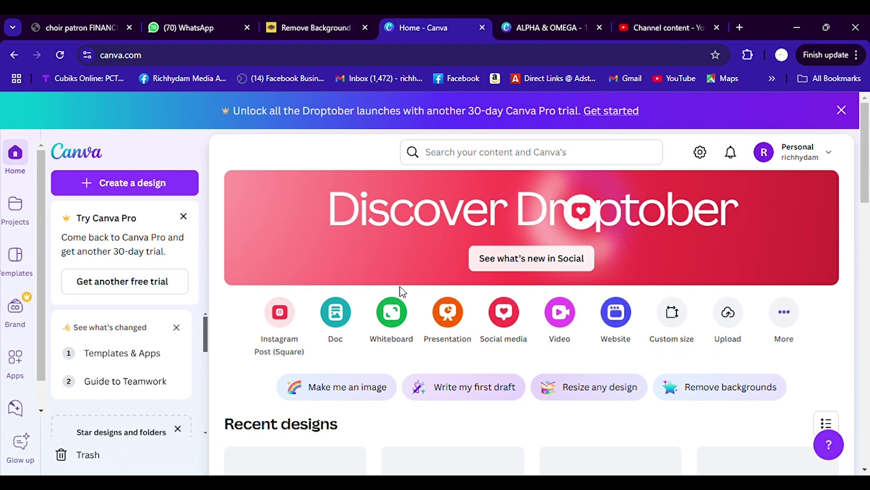
- Open the Projects page and look through the recent designs, folders and saved designs
{"action": "left_click", "coordinate": [25, 216]}
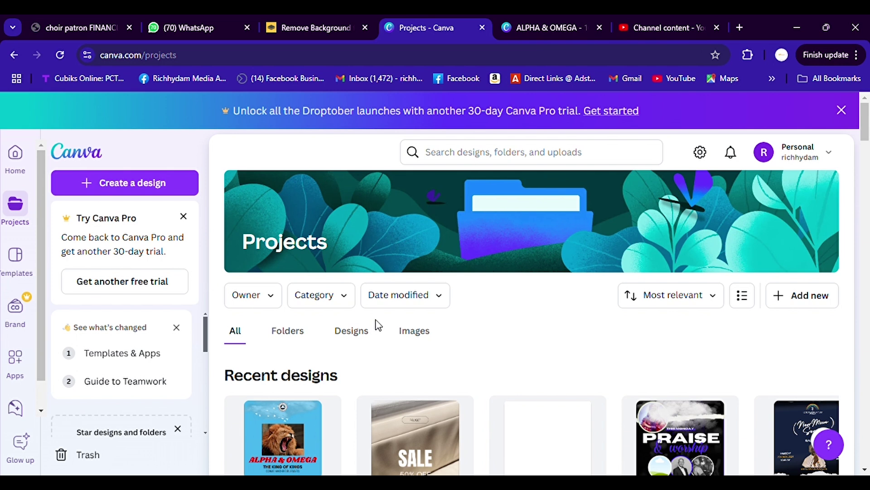
{"action": "scroll", "coordinate": [380, 325], "scroll_direction": "down", "scroll_amount": 4}
{"action": "scroll", "coordinate": [380, 324], "scroll_direction": "down", "scroll_amount": 3}
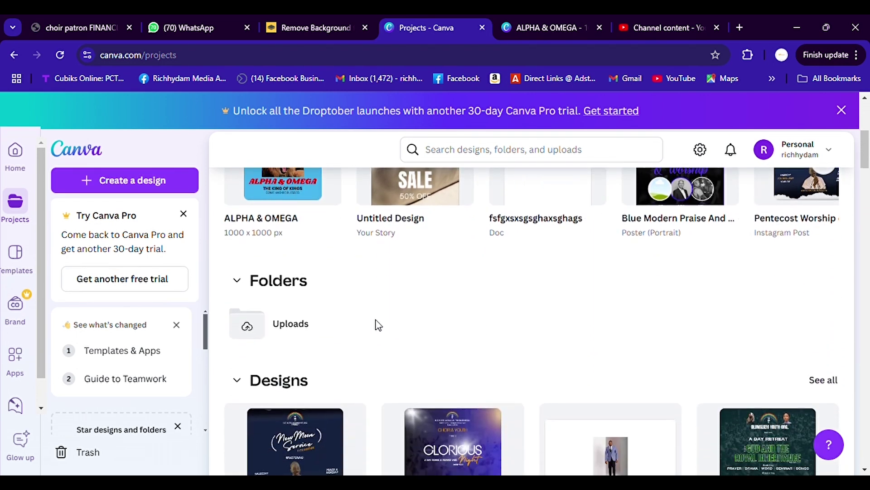
{"action": "scroll", "coordinate": [378, 325], "scroll_direction": "down", "scroll_amount": 3}
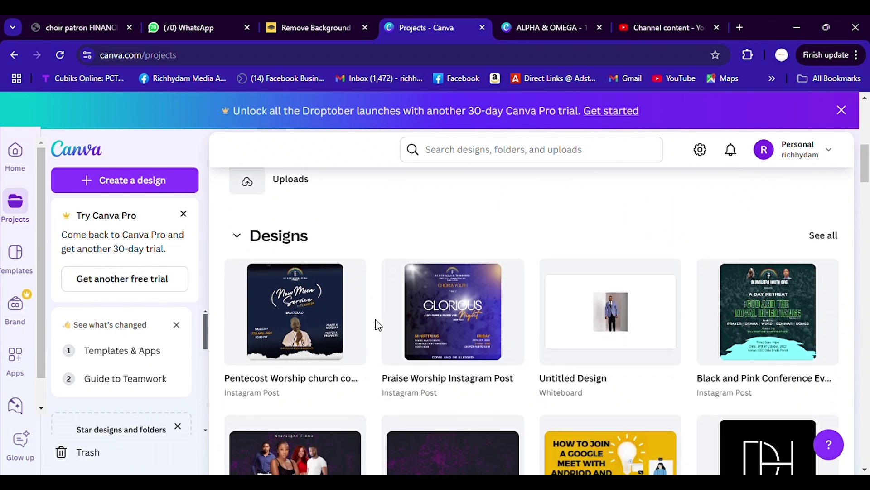
{"action": "scroll", "coordinate": [379, 325], "scroll_direction": "down", "scroll_amount": 5}
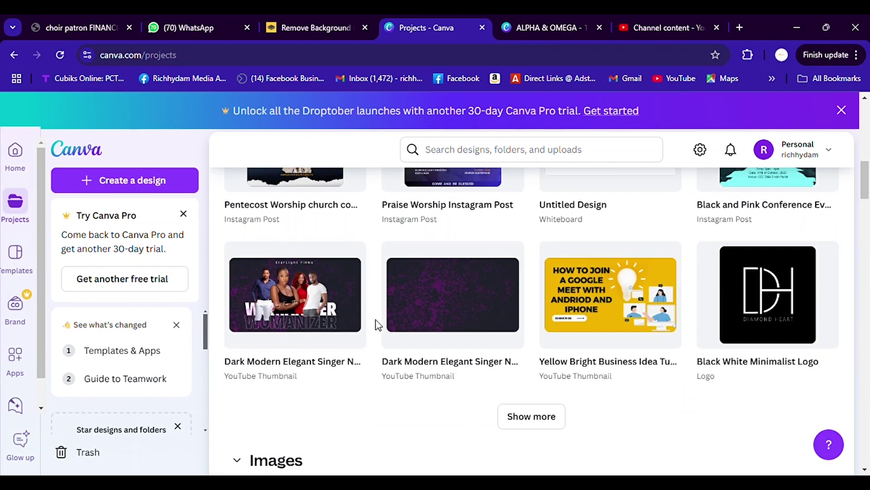
{"action": "scroll", "coordinate": [379, 325], "scroll_direction": "down", "scroll_amount": 7}
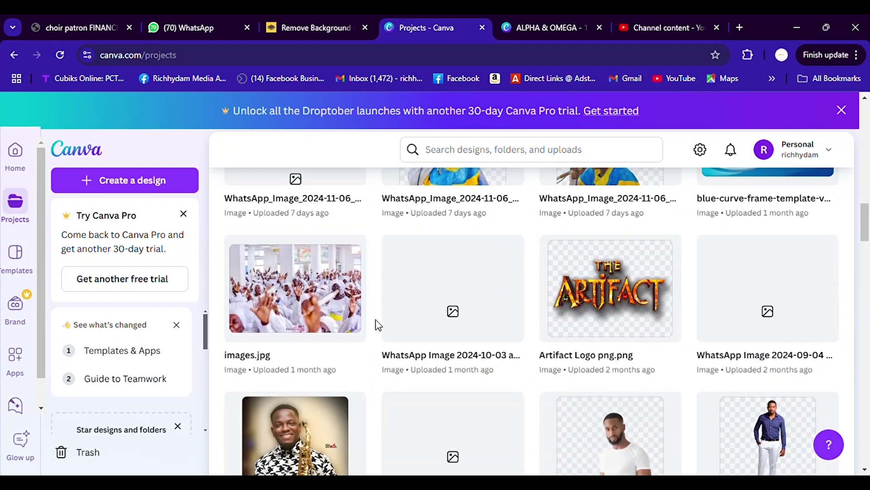
- Look through the uploaded pictures in the Images section of the projects
{"action": "scroll", "coordinate": [377, 324], "scroll_direction": "up", "scroll_amount": 8}
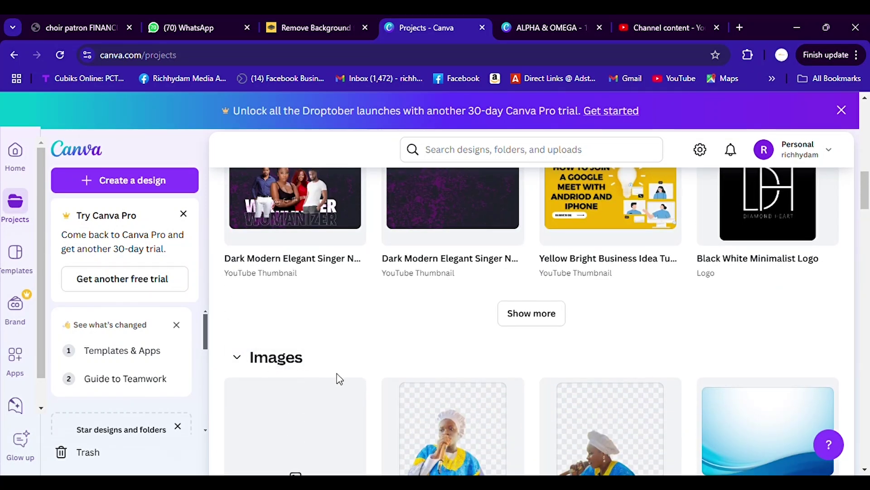
{"action": "scroll", "coordinate": [340, 379], "scroll_direction": "down", "scroll_amount": 3}
{"action": "scroll", "coordinate": [342, 380], "scroll_direction": "down", "scroll_amount": 4}
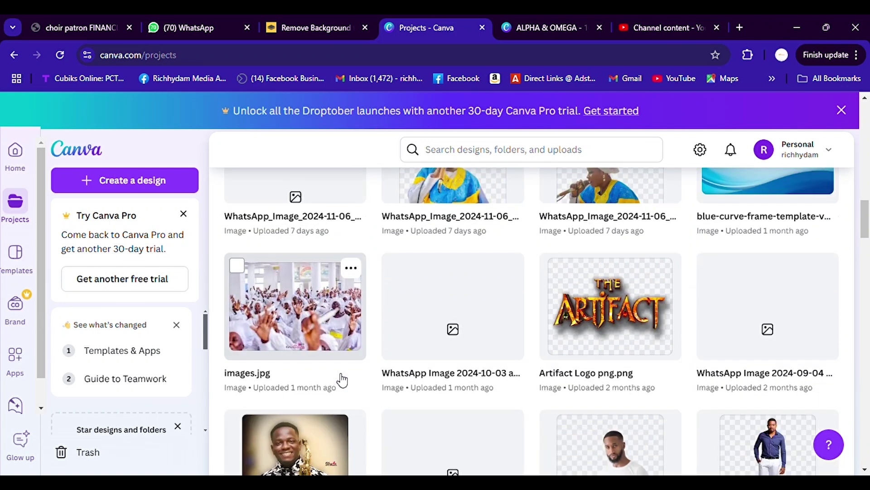
{"action": "scroll", "coordinate": [342, 380], "scroll_direction": "down", "scroll_amount": 4}
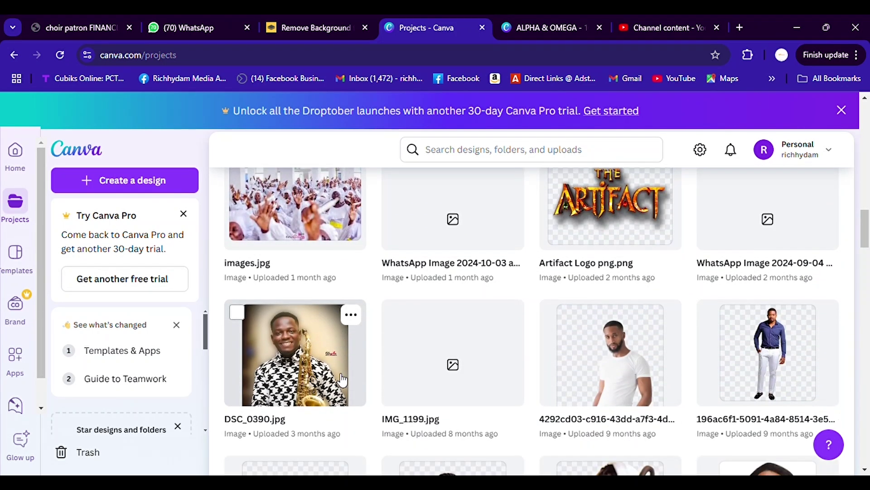
{"action": "scroll", "coordinate": [343, 380], "scroll_direction": "down", "scroll_amount": 3}
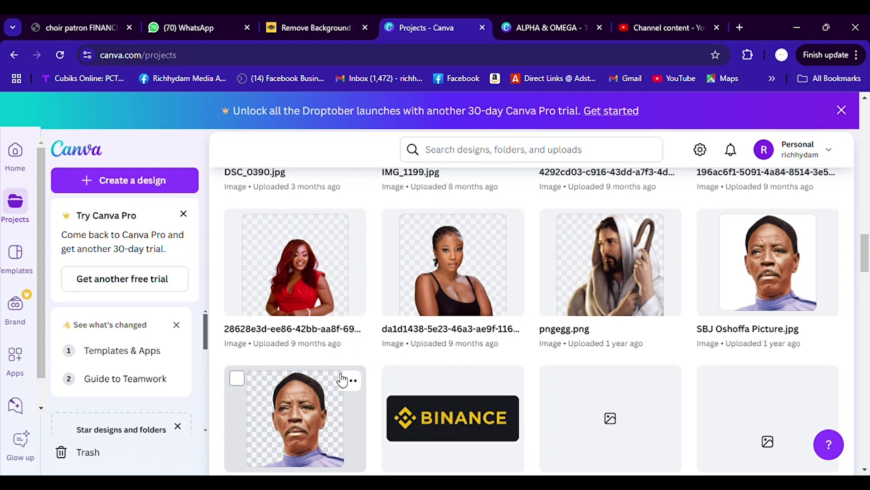
{"action": "scroll", "coordinate": [341, 379], "scroll_direction": "down", "scroll_amount": 3}
{"action": "scroll", "coordinate": [340, 379], "scroll_direction": "up", "scroll_amount": 10}
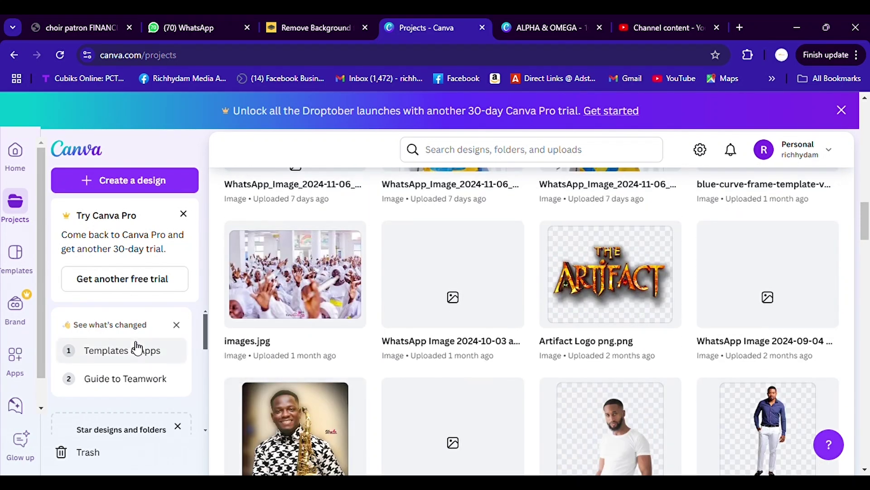
- Open the Templates page and browse the categories, suggestions based on the last design, curated collections and upcoming event templates
{"action": "left_click", "coordinate": [23, 265]}
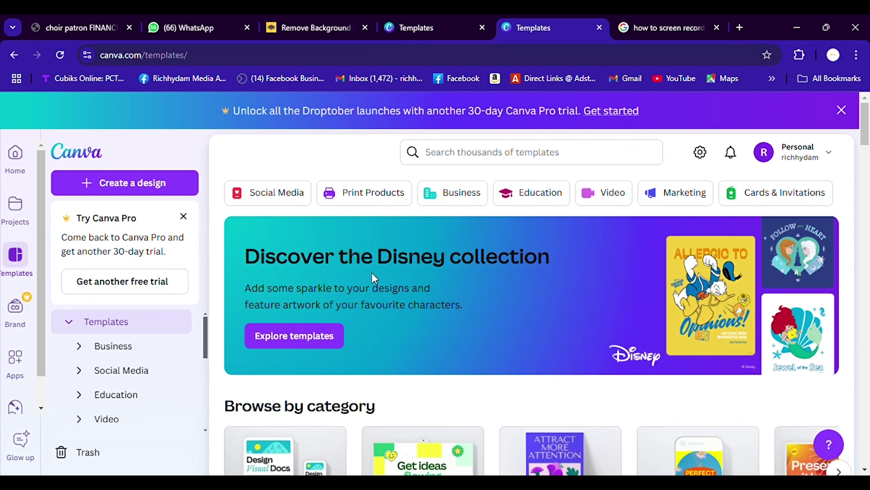
{"action": "scroll", "coordinate": [371, 272], "scroll_direction": "down", "scroll_amount": 1}
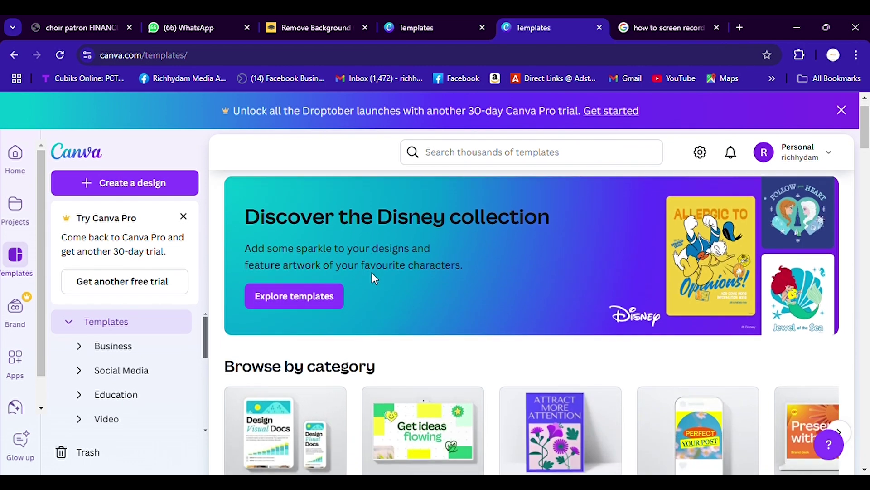
{"action": "scroll", "coordinate": [372, 272], "scroll_direction": "up", "scroll_amount": 1}
{"action": "scroll", "coordinate": [371, 272], "scroll_direction": "down", "scroll_amount": 4}
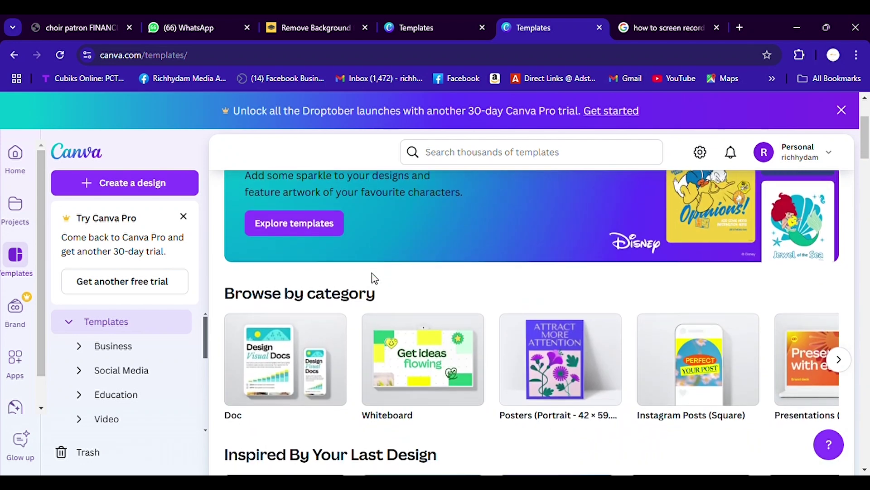
{"action": "scroll", "coordinate": [377, 279], "scroll_direction": "down", "scroll_amount": 1}
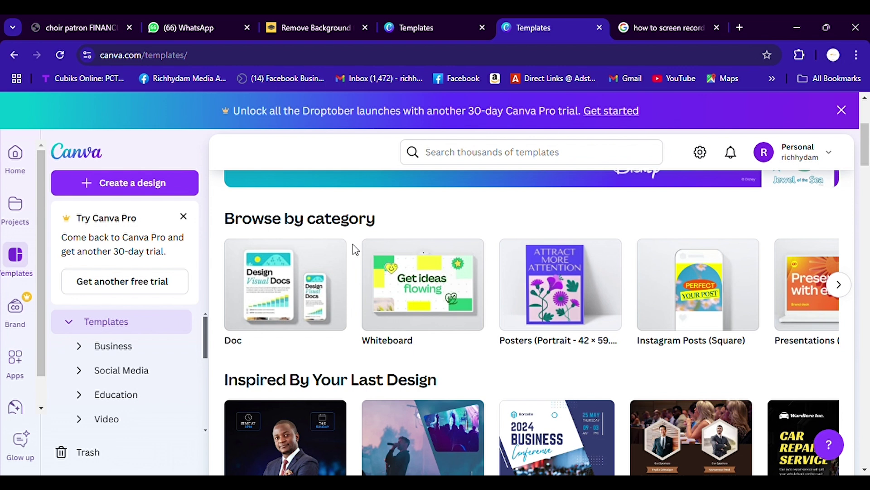
{"action": "scroll", "coordinate": [355, 249], "scroll_direction": "down", "scroll_amount": 4}
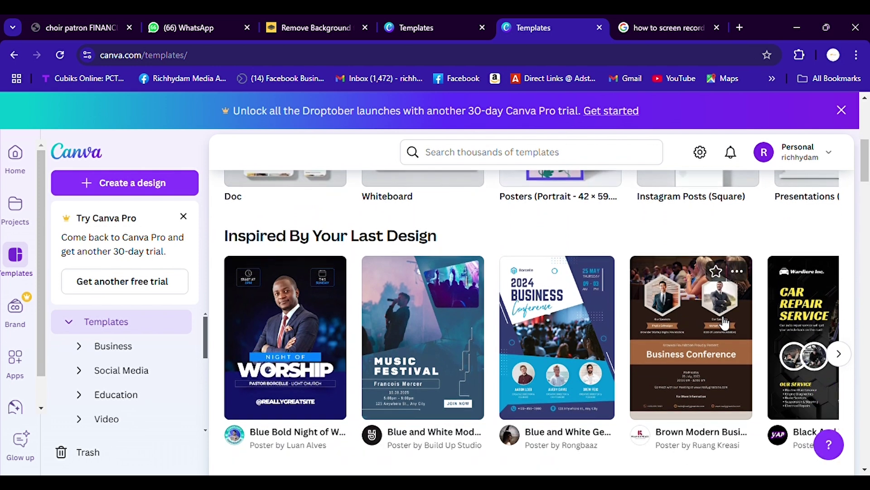
{"action": "scroll", "coordinate": [724, 323], "scroll_direction": "down", "scroll_amount": 10}
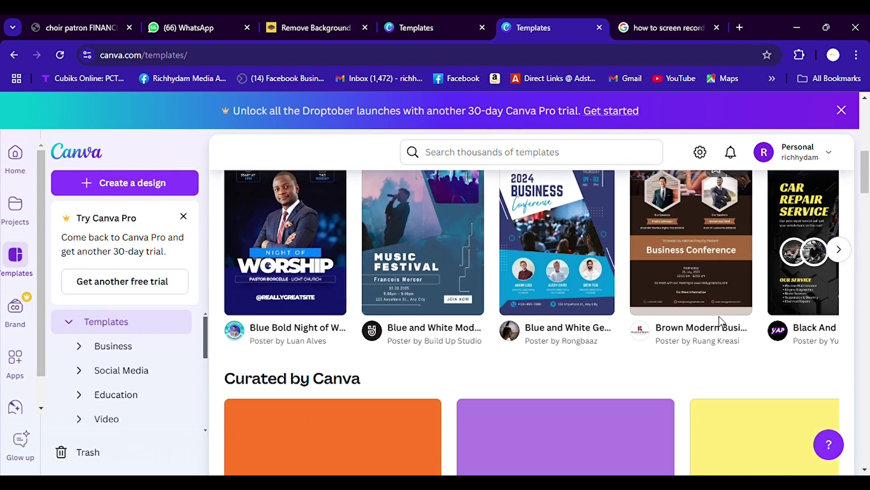
{"action": "scroll", "coordinate": [724, 323], "scroll_direction": "down", "scroll_amount": 5}
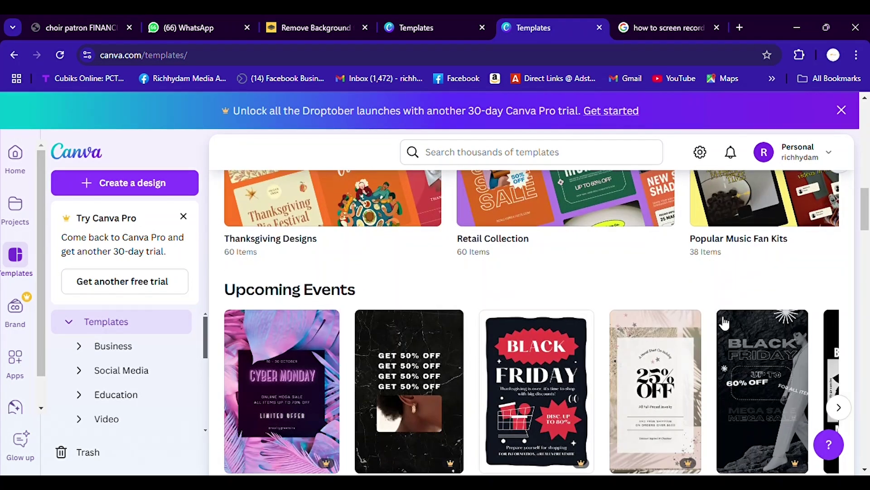
{"action": "scroll", "coordinate": [461, 325], "scroll_direction": "down", "scroll_amount": 10}
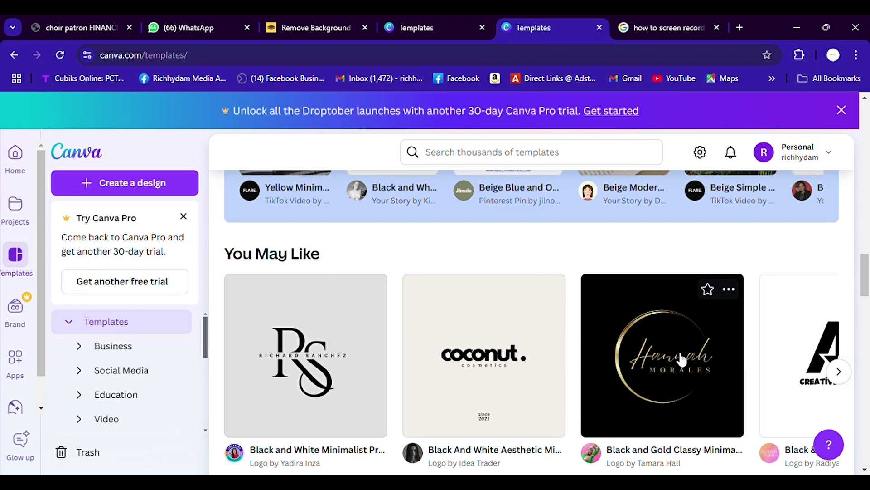
- Browse the template sections for movie night posters, docs, A5 documents and whiteboards
{"action": "scroll", "coordinate": [589, 416], "scroll_direction": "down", "scroll_amount": 3}
{"action": "scroll", "coordinate": [590, 416], "scroll_direction": "down", "scroll_amount": 4}
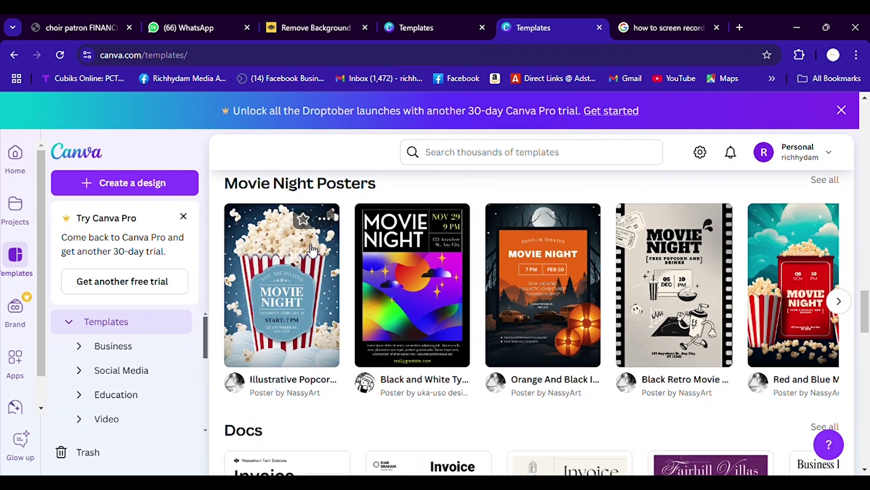
{"action": "scroll", "coordinate": [312, 249], "scroll_direction": "down", "scroll_amount": 5}
{"action": "scroll", "coordinate": [296, 286], "scroll_direction": "down", "scroll_amount": 5}
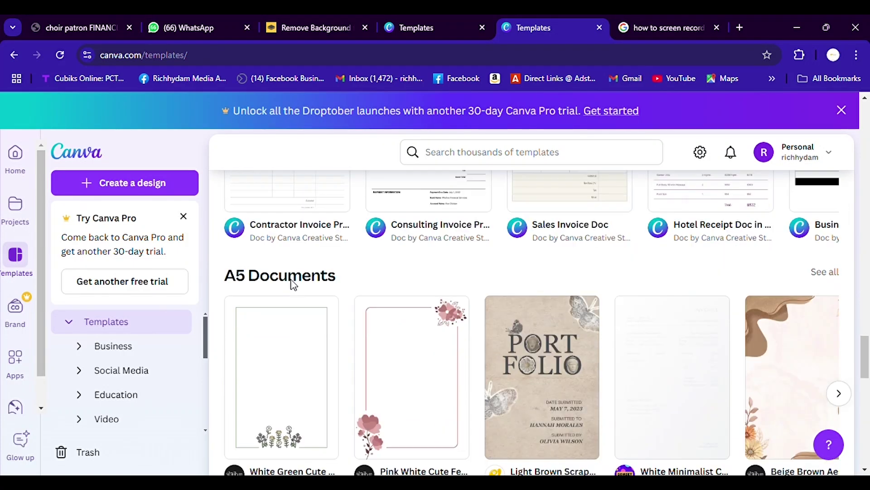
{"action": "scroll", "coordinate": [347, 362], "scroll_direction": "down", "scroll_amount": 12}
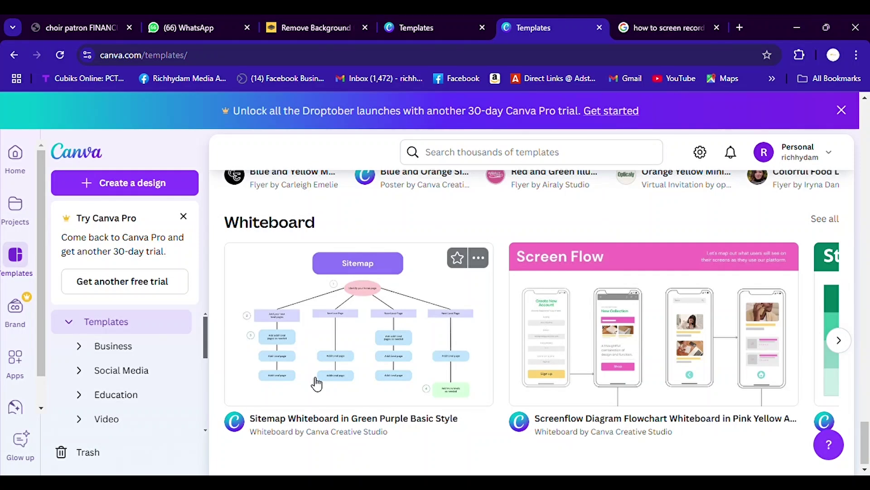
- Browse the flyer, YouTube banner and poster template sections, then return toward the beginning of the templates page
{"action": "scroll", "coordinate": [317, 383], "scroll_direction": "down", "scroll_amount": 4}
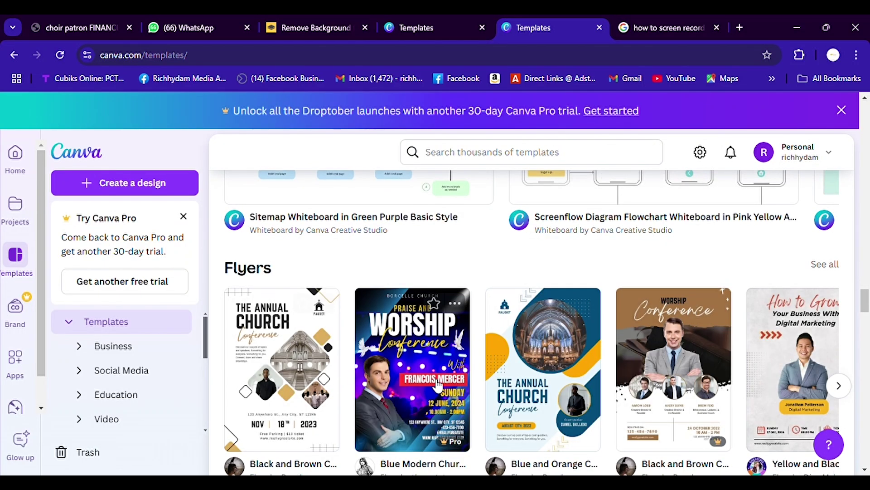
{"action": "scroll", "coordinate": [484, 405], "scroll_direction": "down", "scroll_amount": 2}
{"action": "scroll", "coordinate": [484, 405], "scroll_direction": "down", "scroll_amount": 7}
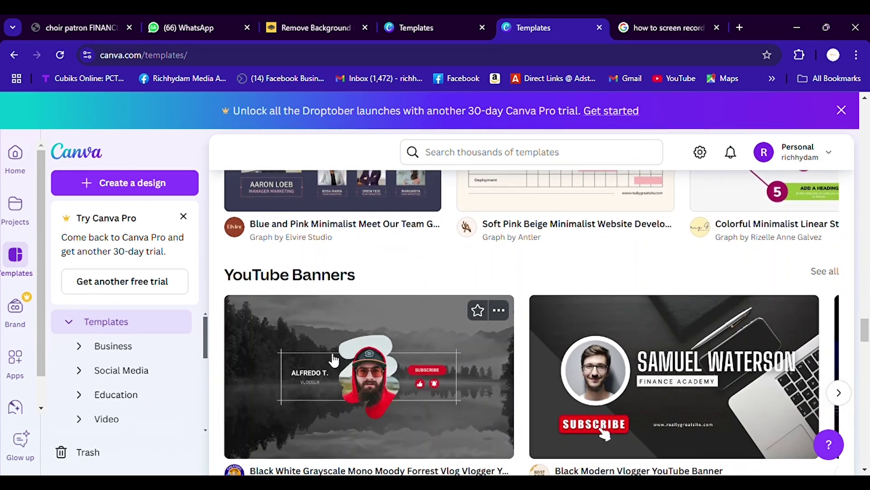
{"action": "scroll", "coordinate": [469, 373], "scroll_direction": "down", "scroll_amount": 2}
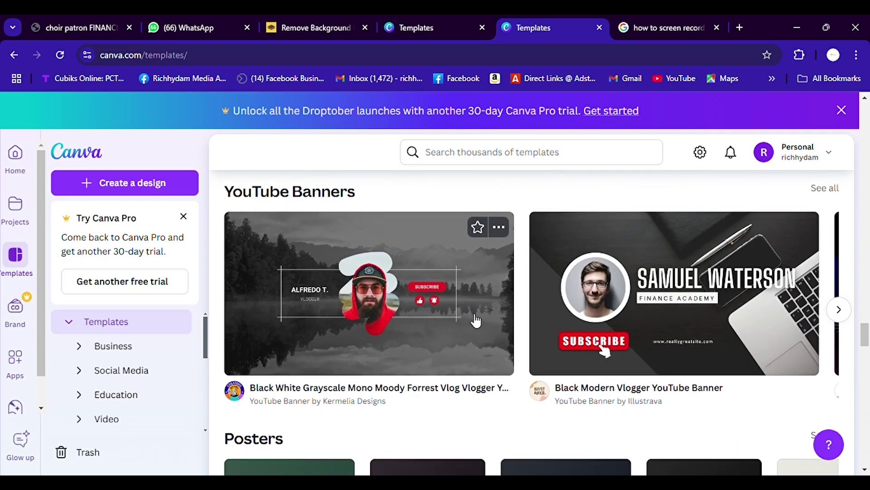
{"action": "scroll", "coordinate": [535, 346], "scroll_direction": "down", "scroll_amount": 3}
{"action": "scroll", "coordinate": [536, 346], "scroll_direction": "down", "scroll_amount": 2}
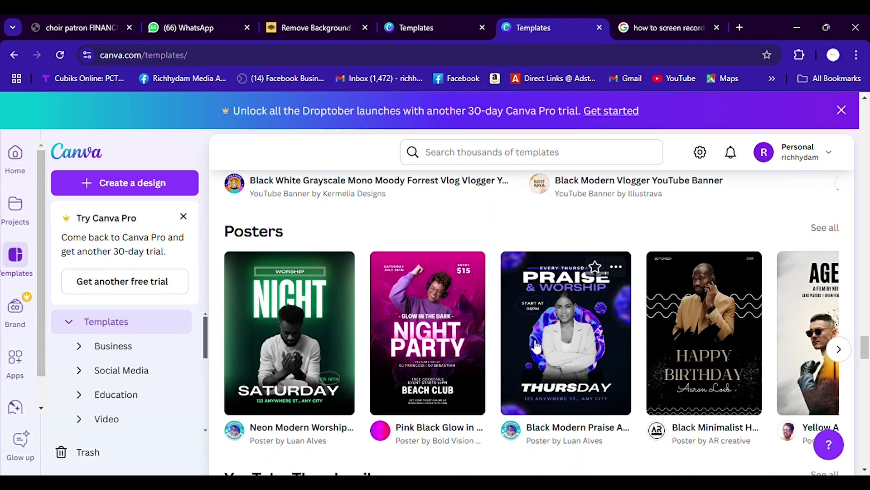
{"action": "scroll", "coordinate": [536, 347], "scroll_direction": "up", "scroll_amount": 5}
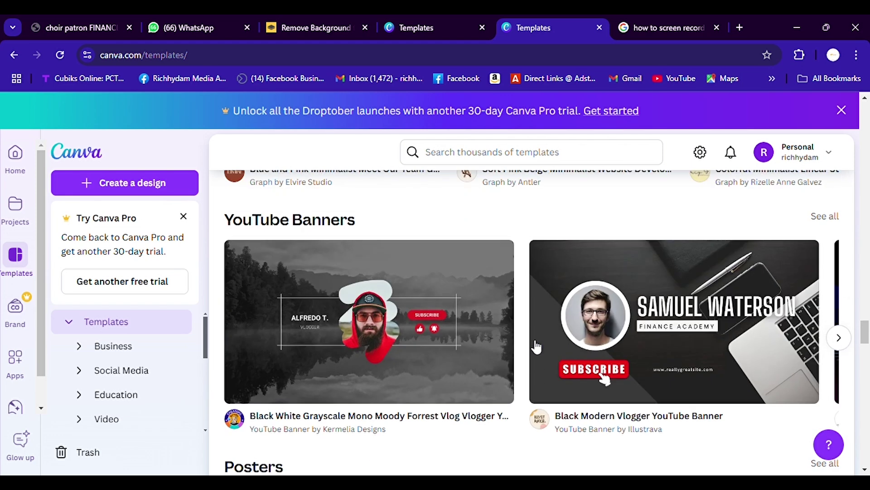
{"action": "scroll", "coordinate": [536, 347], "scroll_direction": "down", "scroll_amount": 20}
{"action": "scroll", "coordinate": [536, 346], "scroll_direction": "up", "scroll_amount": 15}
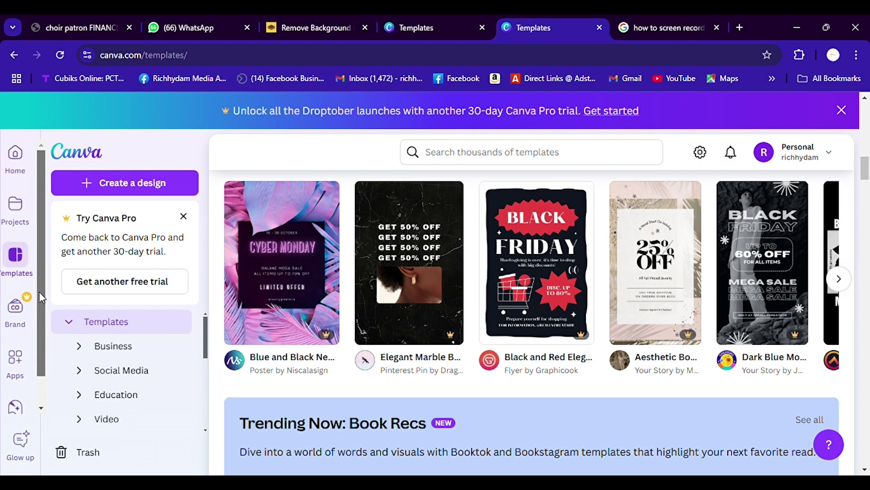
- Open the Apps page and look through the trending apps and powerful new features
{"action": "scroll", "coordinate": [39, 284], "scroll_direction": "down", "scroll_amount": 1}
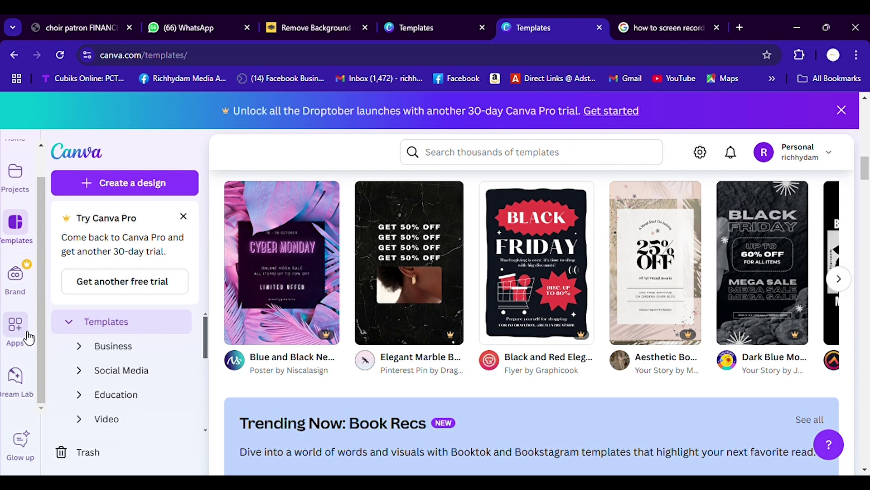
{"action": "left_click", "coordinate": [28, 338]}
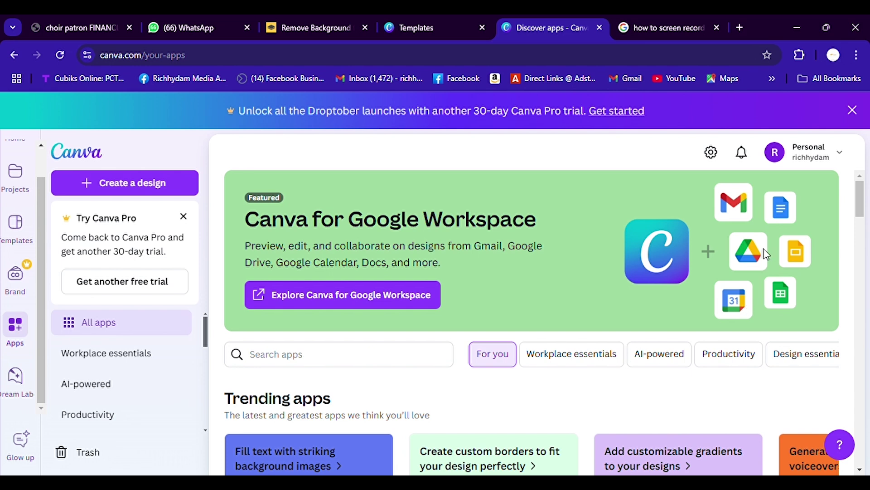
{"action": "scroll", "coordinate": [568, 345], "scroll_direction": "down", "scroll_amount": 5}
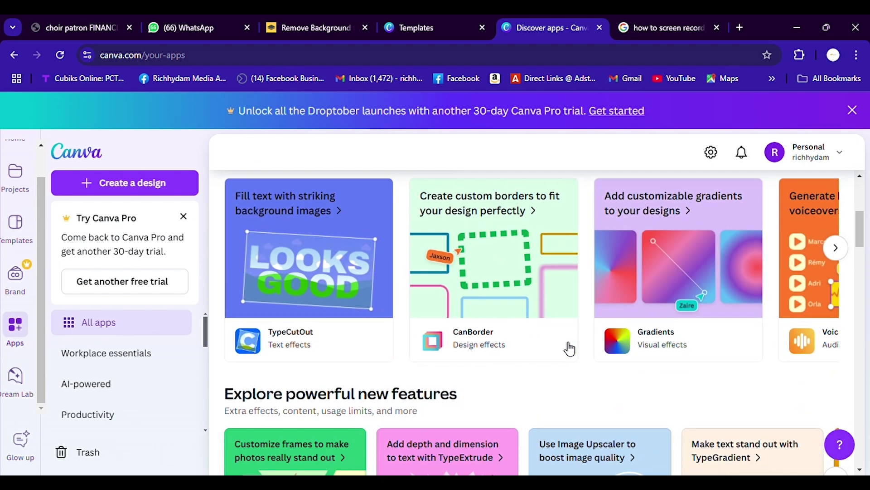
{"action": "scroll", "coordinate": [569, 348], "scroll_direction": "down", "scroll_amount": 10}
{"action": "scroll", "coordinate": [568, 347], "scroll_direction": "down", "scroll_amount": 6}
{"action": "scroll", "coordinate": [568, 347], "scroll_direction": "up", "scroll_amount": 20}
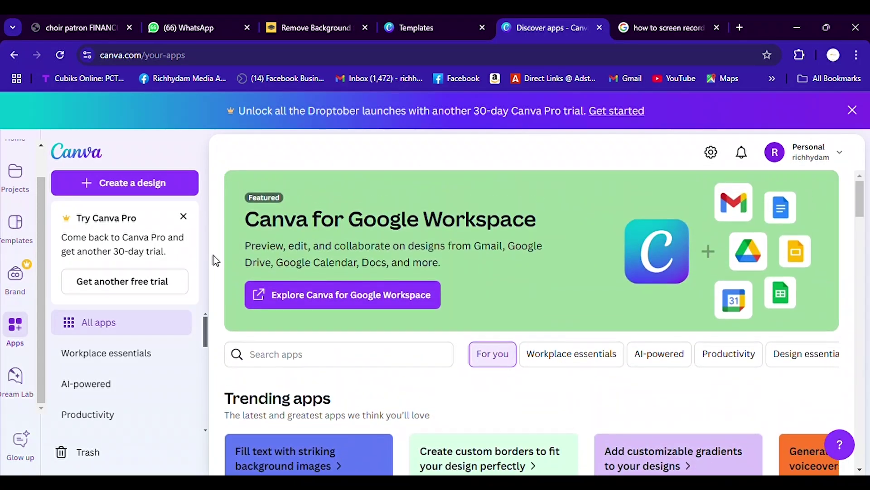
- Return to the Home page and view the account's teams, accounts and settings options
{"action": "scroll", "coordinate": [18, 200], "scroll_direction": "up", "scroll_amount": 1}
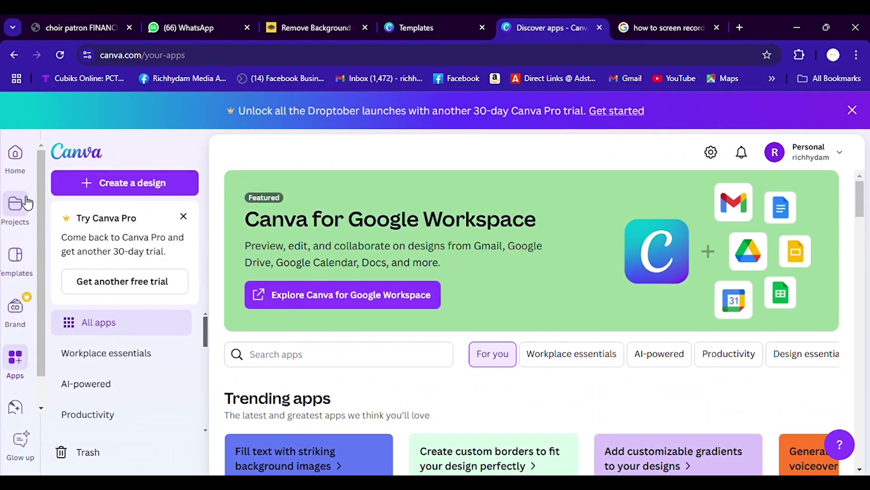
{"action": "left_click", "coordinate": [25, 167]}
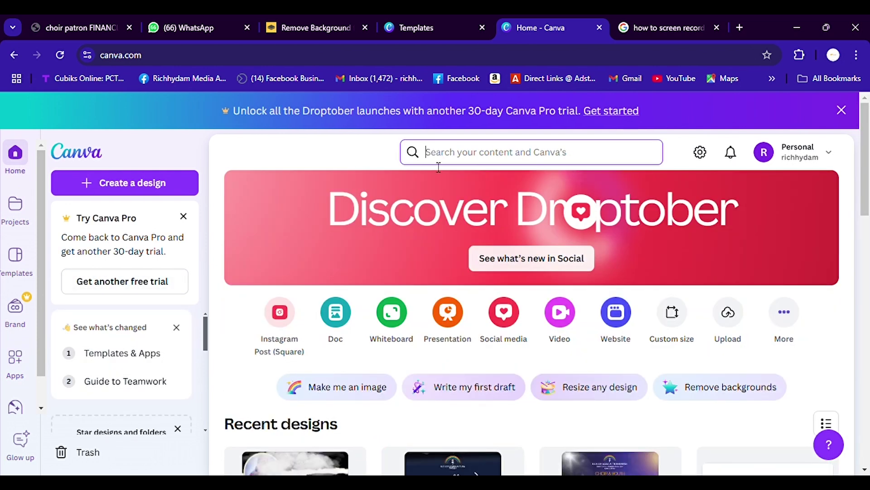
{"action": "left_click", "coordinate": [831, 158]}
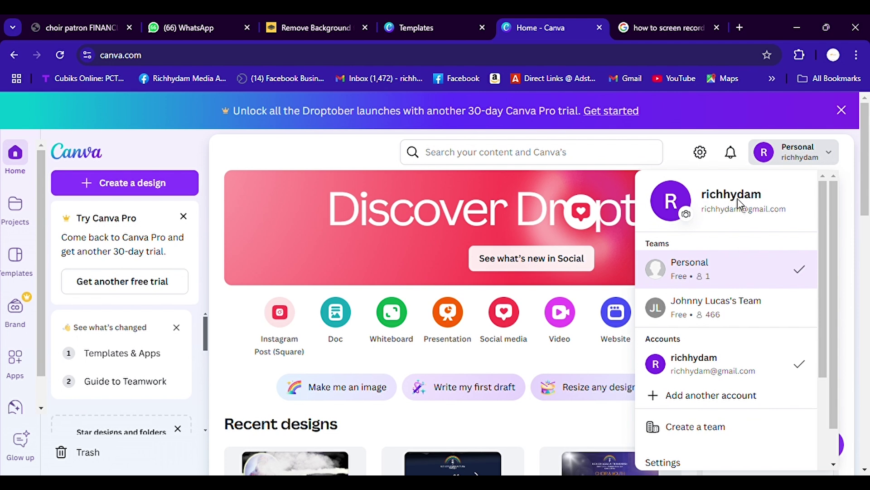
{"action": "scroll", "coordinate": [729, 379], "scroll_direction": "down", "scroll_amount": 5}
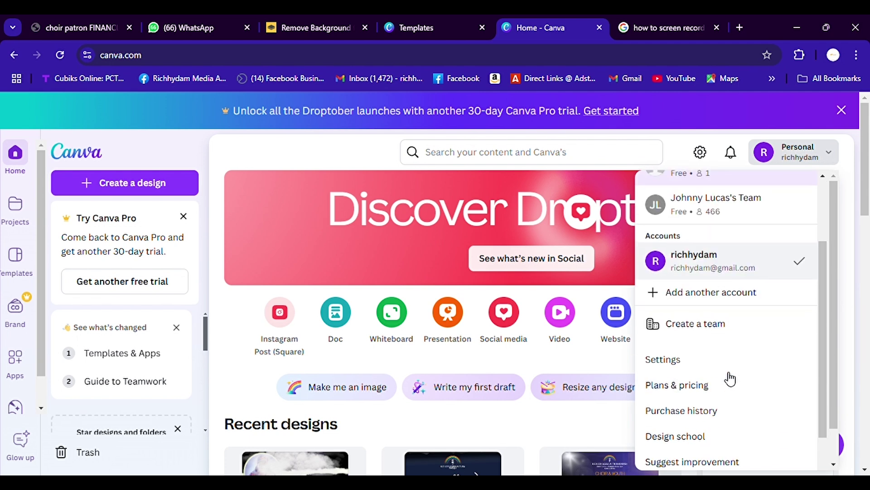
- Close the account options and create a new square Instagram post design
{"action": "scroll", "coordinate": [730, 378], "scroll_direction": "up", "scroll_amount": 5}
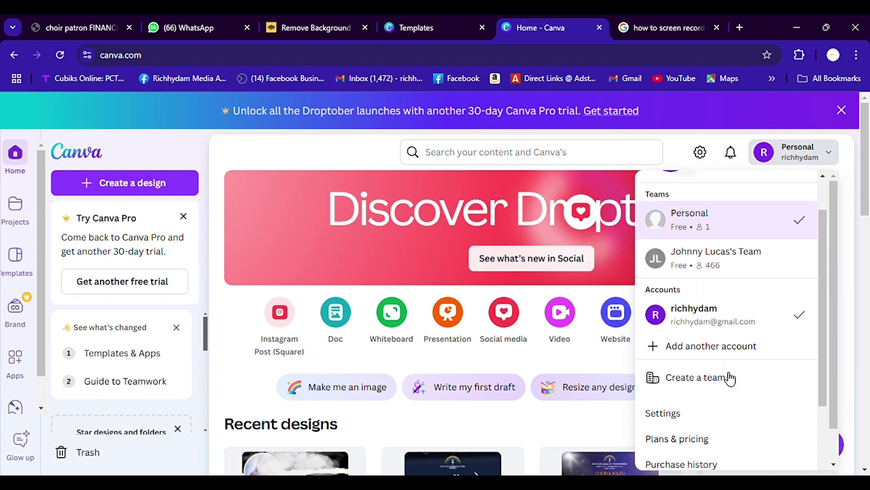
{"action": "left_click", "coordinate": [372, 163]}
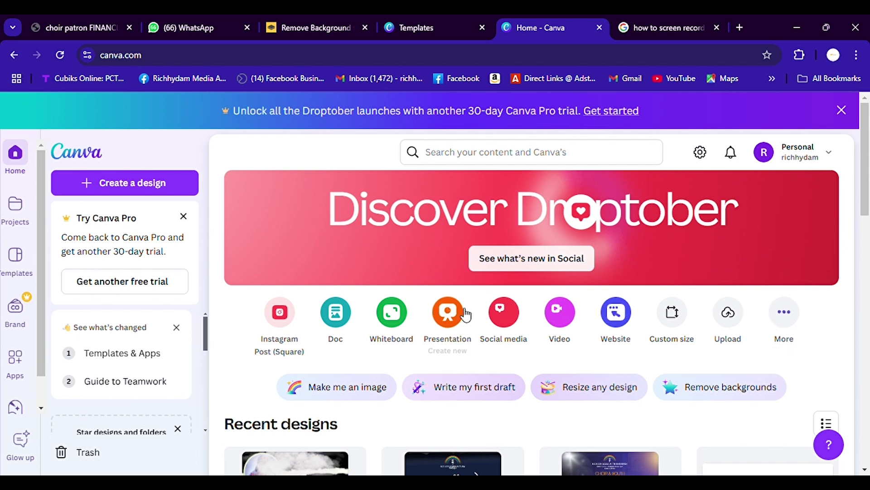
{"action": "left_click", "coordinate": [287, 320]}
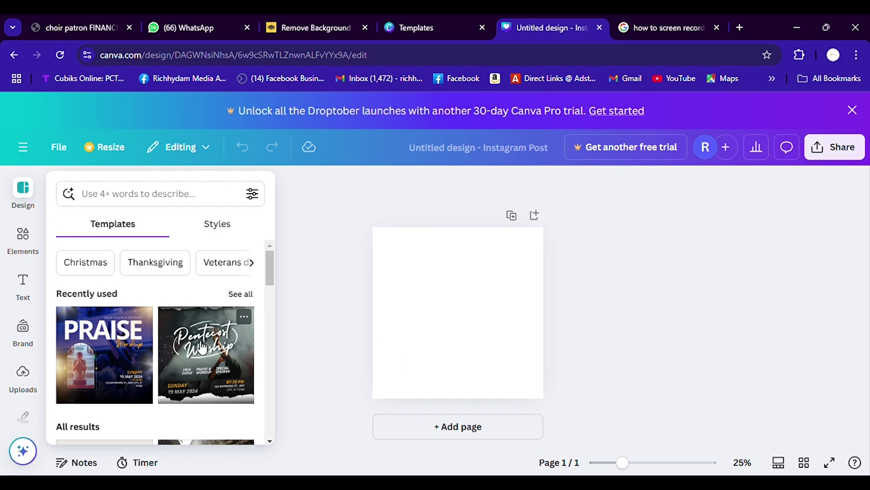
- Browse the recently used and suggested templates for the Instagram post design
{"action": "scroll", "coordinate": [191, 363], "scroll_direction": "down", "scroll_amount": 4}
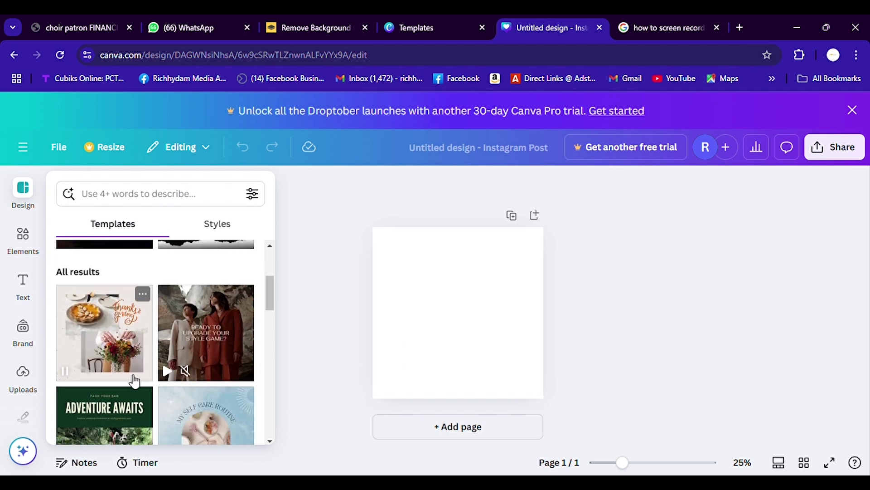
{"action": "scroll", "coordinate": [134, 380], "scroll_direction": "down", "scroll_amount": 3}
{"action": "scroll", "coordinate": [135, 381], "scroll_direction": "down", "scroll_amount": 2}
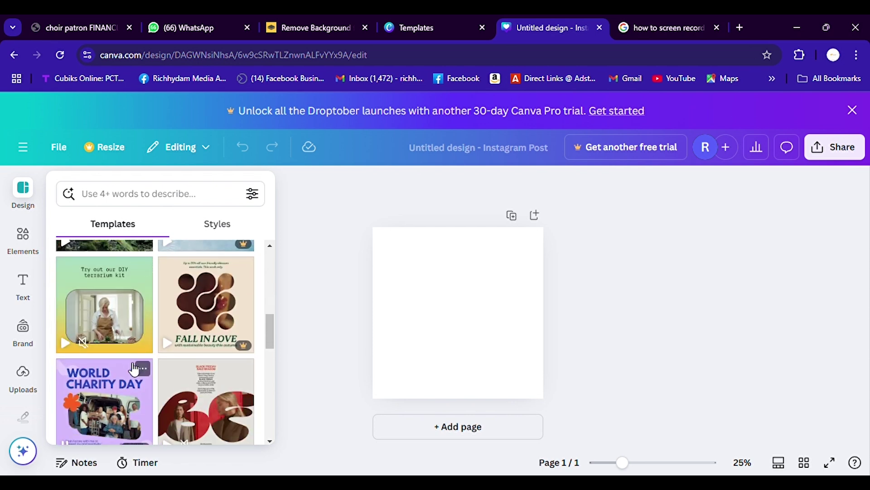
{"action": "scroll", "coordinate": [130, 358], "scroll_direction": "down", "scroll_amount": 1}
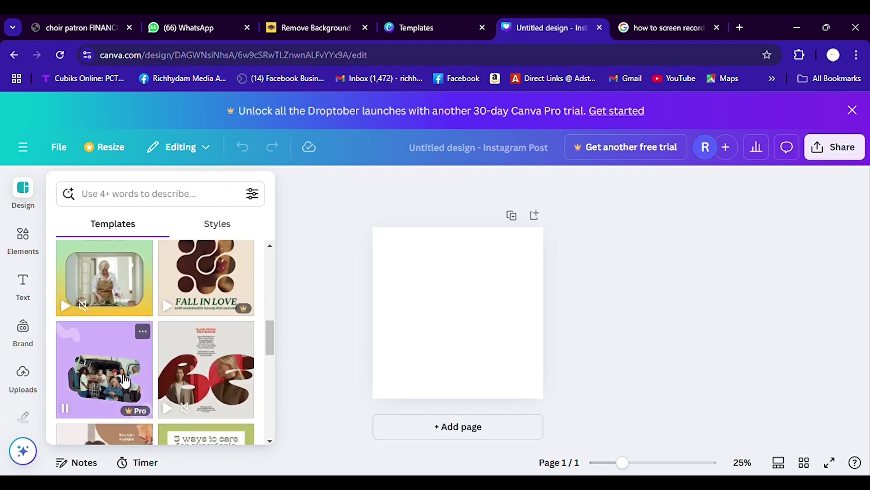
{"action": "scroll", "coordinate": [126, 381], "scroll_direction": "down", "scroll_amount": 3}
{"action": "scroll", "coordinate": [126, 382], "scroll_direction": "down", "scroll_amount": 2}
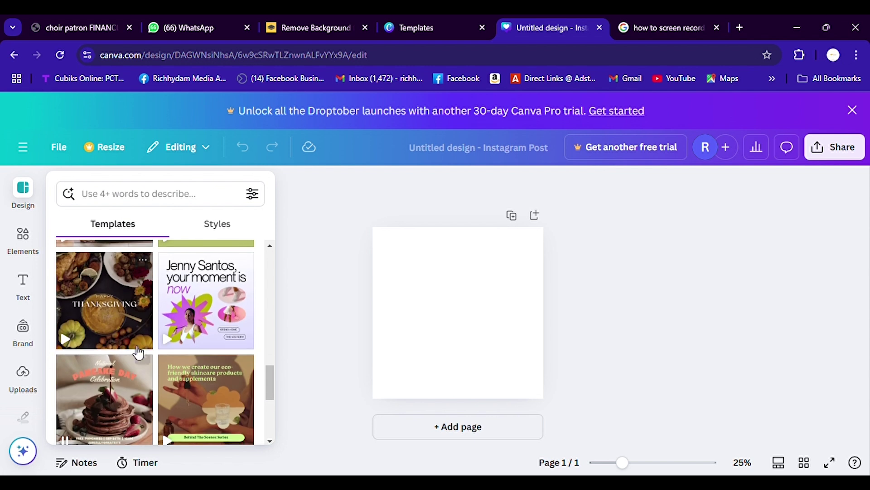
{"action": "scroll", "coordinate": [119, 398], "scroll_direction": "down", "scroll_amount": 4}
{"action": "scroll", "coordinate": [119, 399], "scroll_direction": "down", "scroll_amount": 1}
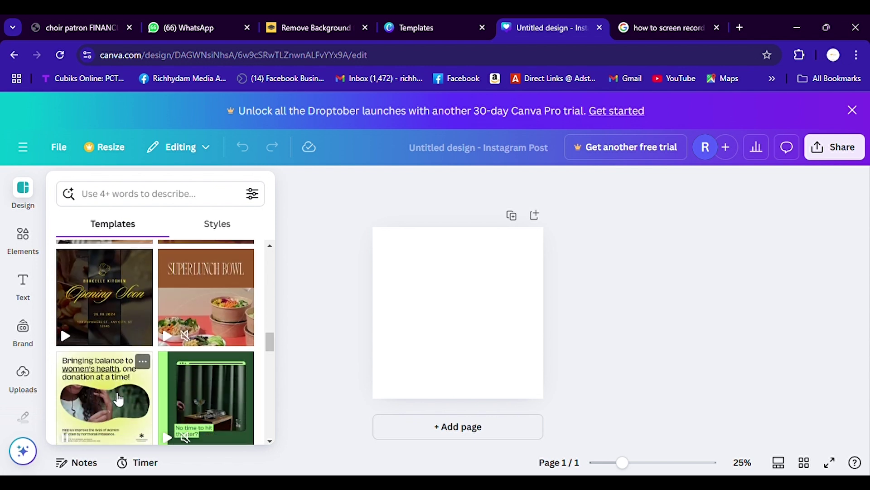
- Return to the home page, create a new Doc and look over its blank page
{"action": "left_click", "coordinate": [14, 56]}
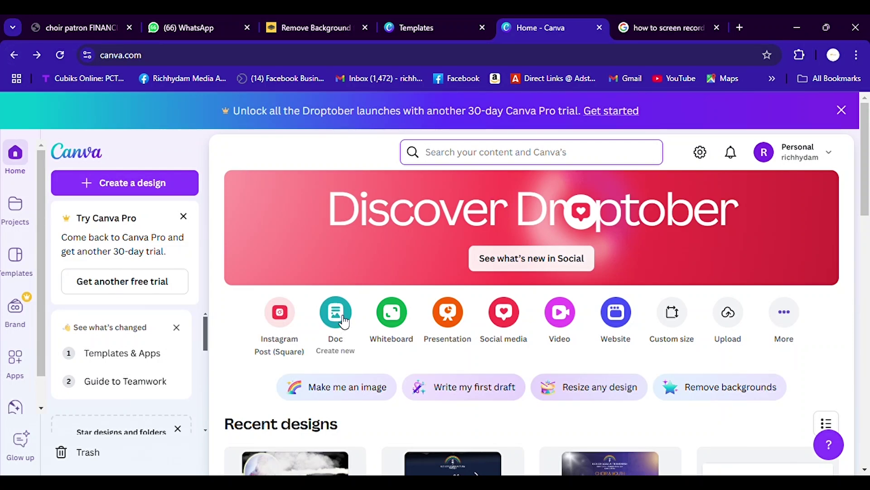
{"action": "left_click", "coordinate": [336, 313]}
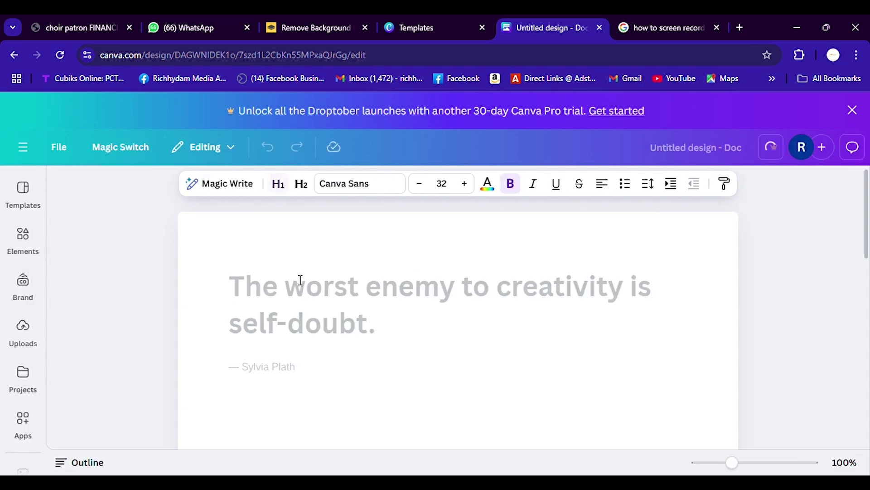
{"action": "scroll", "coordinate": [300, 280], "scroll_direction": "down", "scroll_amount": 5}
{"action": "scroll", "coordinate": [300, 280], "scroll_direction": "up", "scroll_amount": 5}
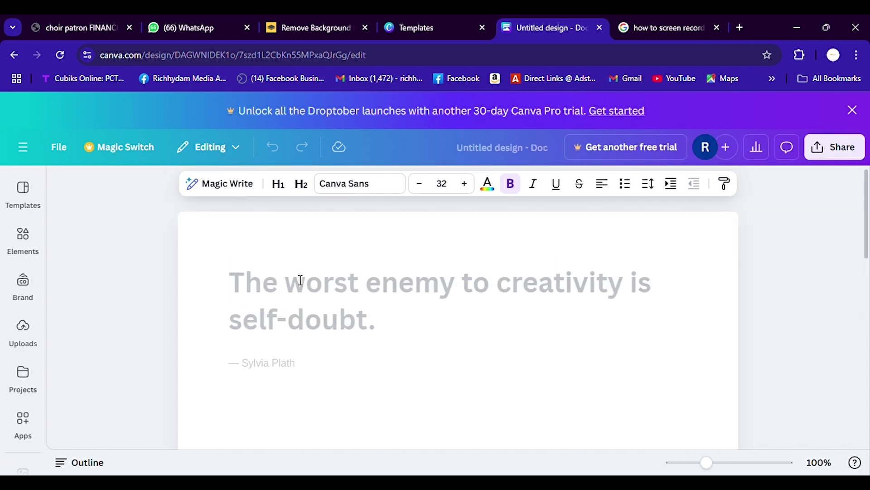
- Enter a random placeholder heading and several lines of placeholder body text in the doc
{"action": "type", "text": "fsfgxsxsgsghaxsghags"}
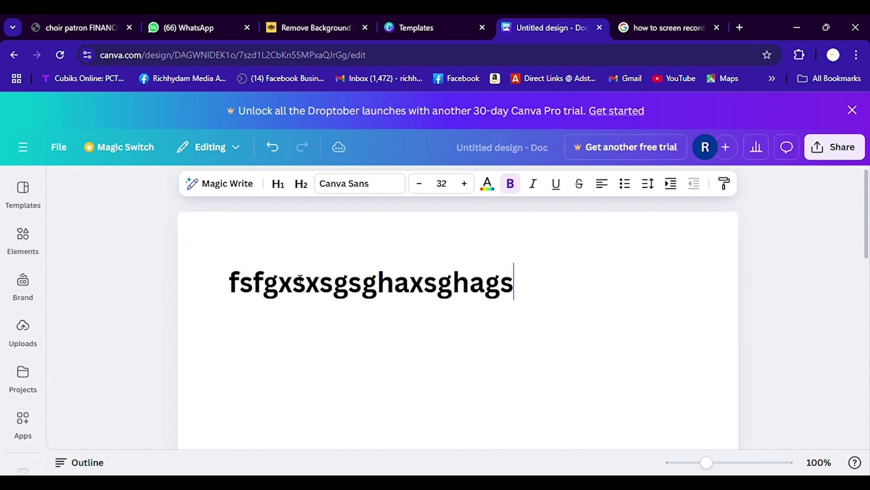
{"action": "key", "text": "Return"}
{"action": "type", "text": "vasxasgvxvasxv"}
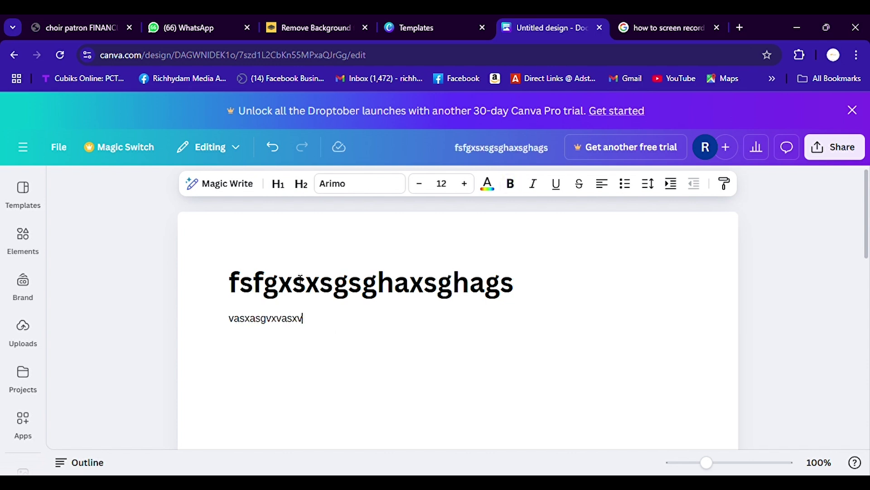
{"action": "type", "text": "asxdv haschas gxvasghdas "}
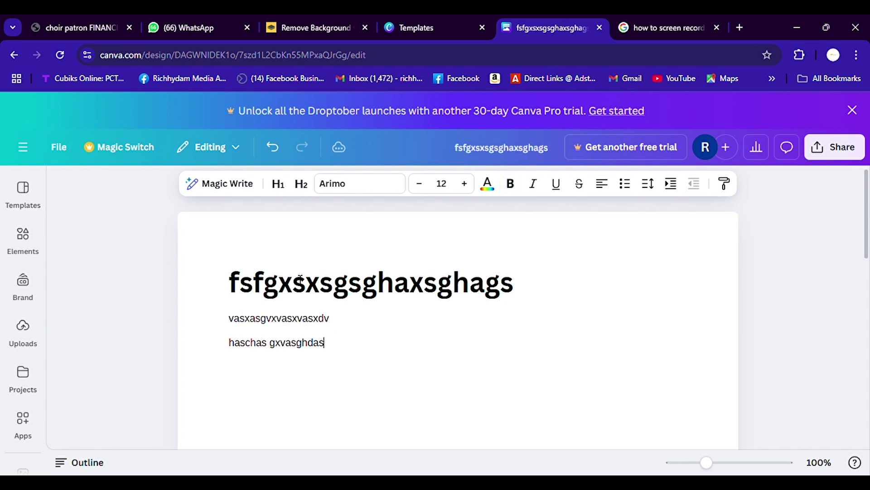
{"action": "type", "text": "bvas xbv as asdbas bdn"}
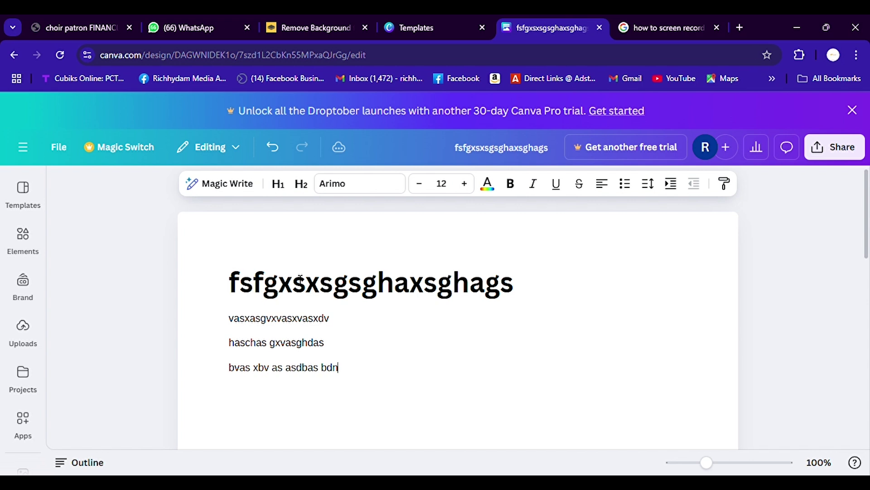
{"action": "type", "text": "as bnd bvas dbas das dbh"}
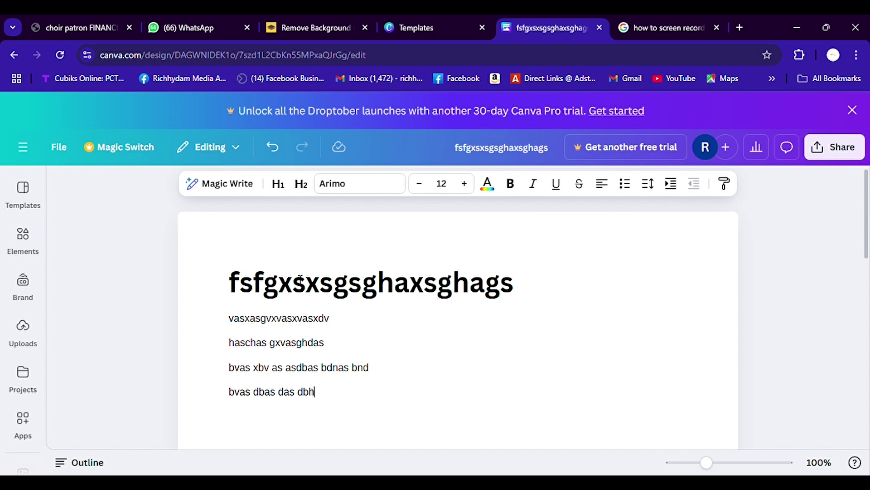
- Delete all the placeholder body text and the heading from the doc
{"action": "key", "text": "BackSpace"}
{"action": "key", "text": "BackSpace"}
{"action": "key", "text": "BackSpace"}
{"action": "key", "text": "BackSpace"}
{"action": "key", "text": "BackSpace"}
{"action": "key", "text": "BackSpace"}
{"action": "key", "text": "BackSpace"}
{"action": "key", "text": "BackSpace"}
{"action": "key", "text": "BackSpace"}
{"action": "key", "text": "BackSpace"}
{"action": "key", "text": "BackSpace"}
{"action": "key", "text": "BackSpace"}
{"action": "key", "text": "BackSpace"}
{"action": "key", "text": "BackSpace"}
{"action": "key", "text": "BackSpace"}
{"action": "key", "text": "BackSpace"}
{"action": "key", "text": "BackSpace"}
{"action": "key", "text": "BackSpace"}
{"action": "key", "text": "BackSpace"}
{"action": "key", "text": "BackSpace"}
{"action": "key", "text": "BackSpace"}
{"action": "key", "text": "BackSpace"}
{"action": "key", "text": "BackSpace"}
{"action": "key", "text": "BackSpace"}
{"action": "key", "text": "BackSpace"}
{"action": "key", "text": "BackSpace"}
{"action": "key", "text": "BackSpace"}
{"action": "key", "text": "BackSpace"}
{"action": "key", "text": "BackSpace"}
{"action": "key", "text": "BackSpace"}
{"action": "key", "text": "BackSpace"}
{"action": "key", "text": "BackSpace"}
{"action": "key", "text": "BackSpace"}
{"action": "key", "text": "BackSpace"}
{"action": "key", "text": "BackSpace"}
{"action": "key", "text": "BackSpace"}
{"action": "key", "text": "BackSpace"}
{"action": "key", "text": "BackSpace"}
{"action": "key", "text": "BackSpace"}
{"action": "key", "text": "BackSpace"}
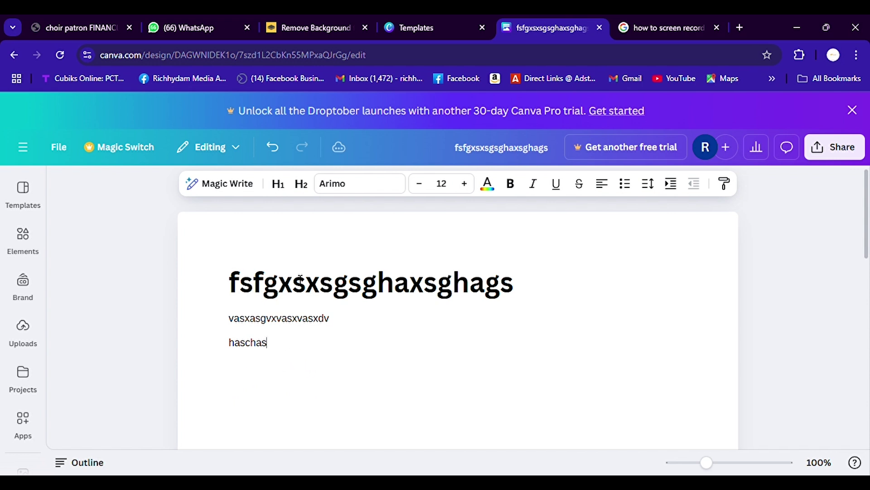
{"action": "key", "text": "BackSpace"}
{"action": "key", "text": "BackSpace"}
{"action": "key", "text": "BackSpace"}
{"action": "key", "text": "BackSpace"}
{"action": "key", "text": "BackSpace"}
{"action": "key", "text": "BackSpace"}
{"action": "key", "text": "BackSpace"}
{"action": "key", "text": "BackSpace"}
{"action": "key", "text": "BackSpace"}
{"action": "key", "text": "BackSpace"}
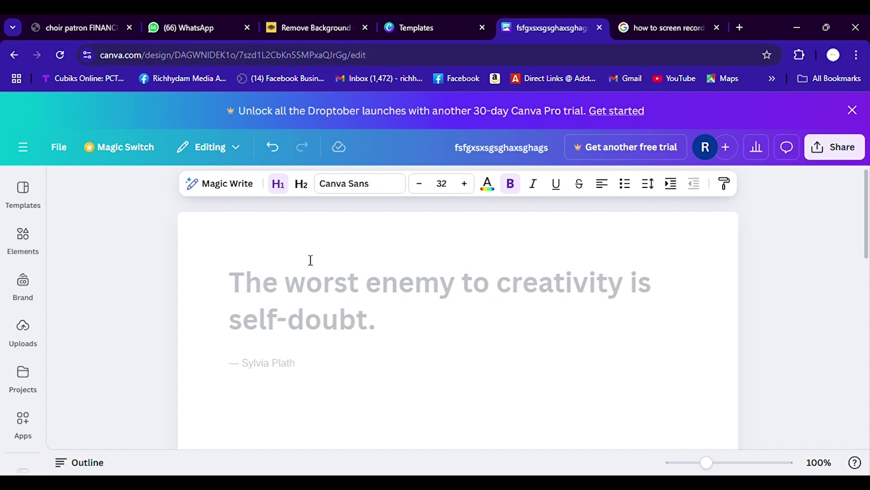
- Look through the emptied doc page and return to its beginning
{"action": "scroll", "coordinate": [373, 303], "scroll_direction": "down", "scroll_amount": 5}
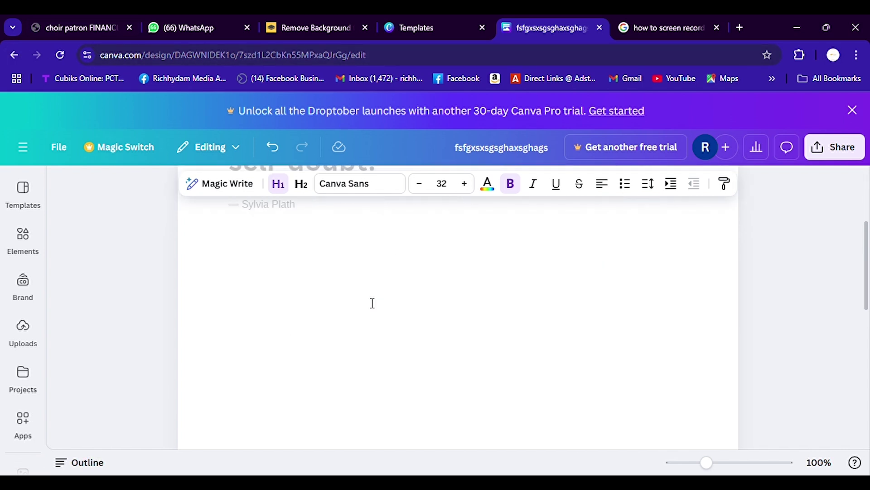
{"action": "scroll", "coordinate": [373, 303], "scroll_direction": "up", "scroll_amount": 5}
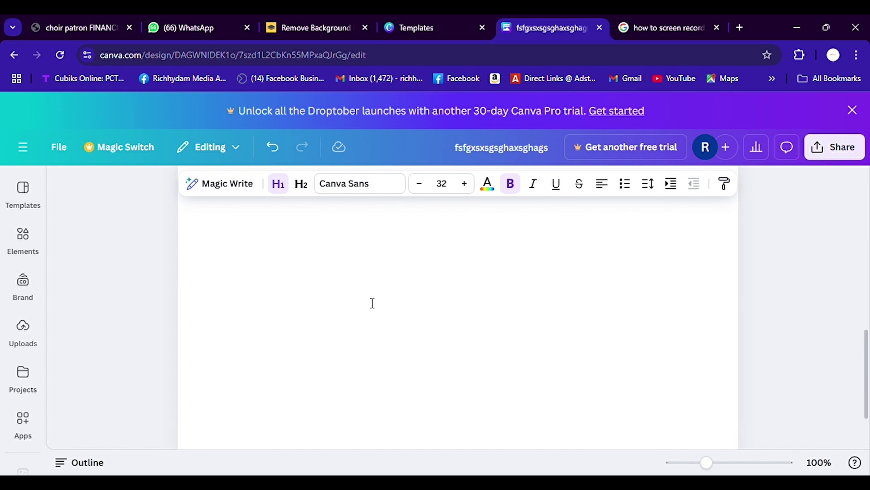
{"action": "scroll", "coordinate": [372, 303], "scroll_direction": "up", "scroll_amount": 2}
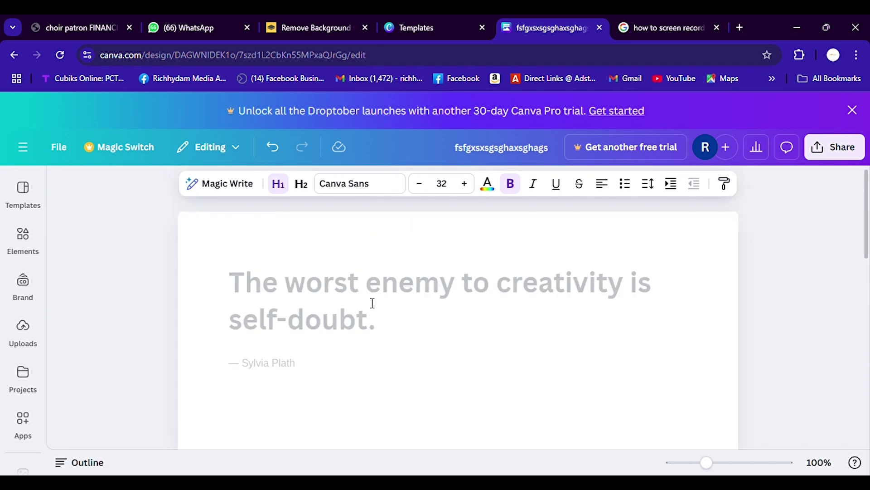
- Return to the home page and create a new Instagram Story design from the social media formats
{"action": "left_click", "coordinate": [15, 53]}
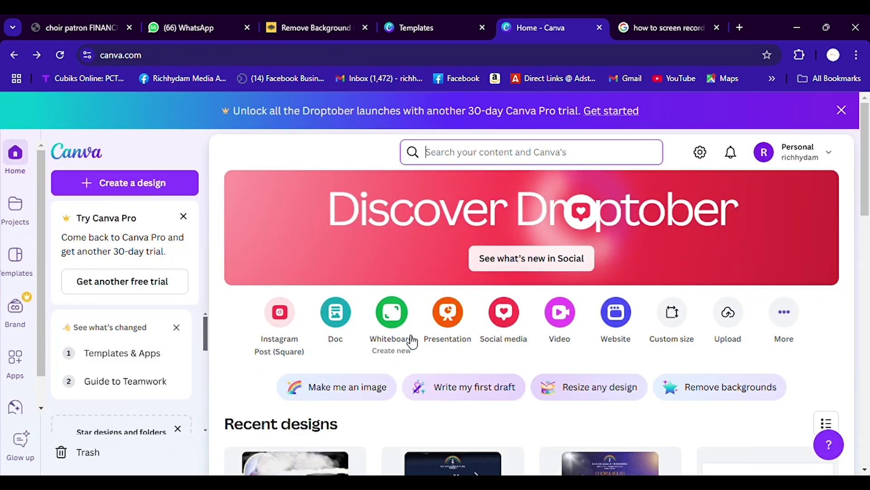
{"action": "left_click", "coordinate": [511, 323]}
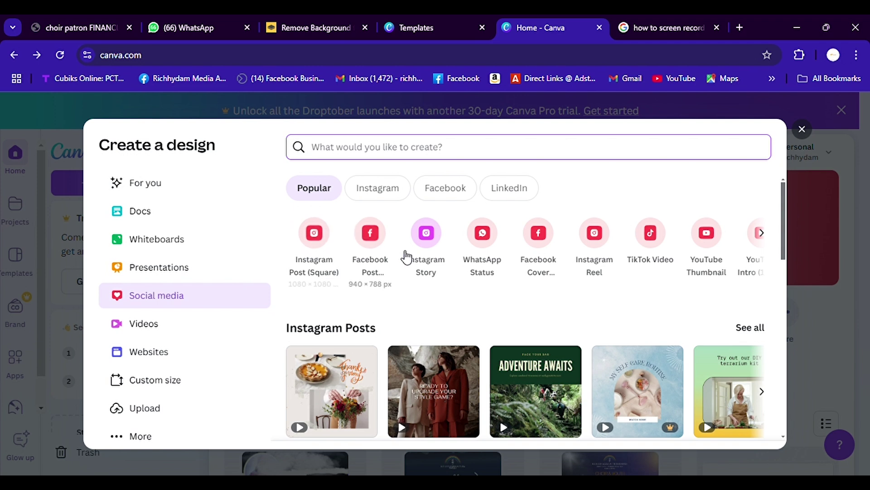
{"action": "left_click", "coordinate": [435, 245]}
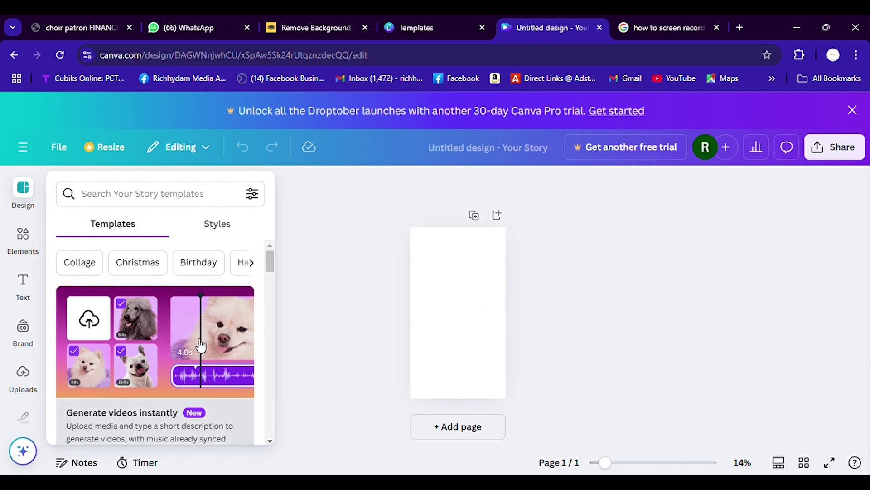
- Apply the beige "SALE 50% OFF" sunglasses template to the story, select its background image and leave the template details
{"action": "scroll", "coordinate": [200, 345], "scroll_direction": "down", "scroll_amount": 3}
{"action": "scroll", "coordinate": [201, 345], "scroll_direction": "down", "scroll_amount": 2}
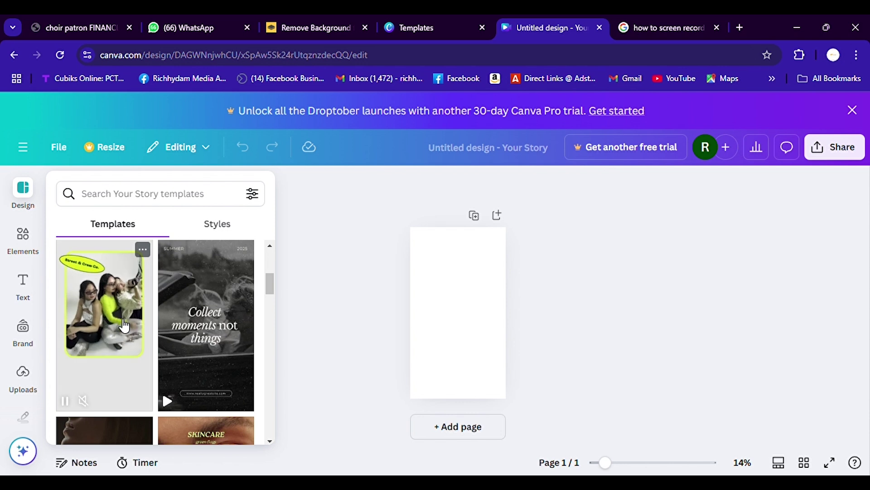
{"action": "scroll", "coordinate": [124, 326], "scroll_direction": "up", "scroll_amount": 1}
{"action": "scroll", "coordinate": [125, 326], "scroll_direction": "down", "scroll_amount": 1}
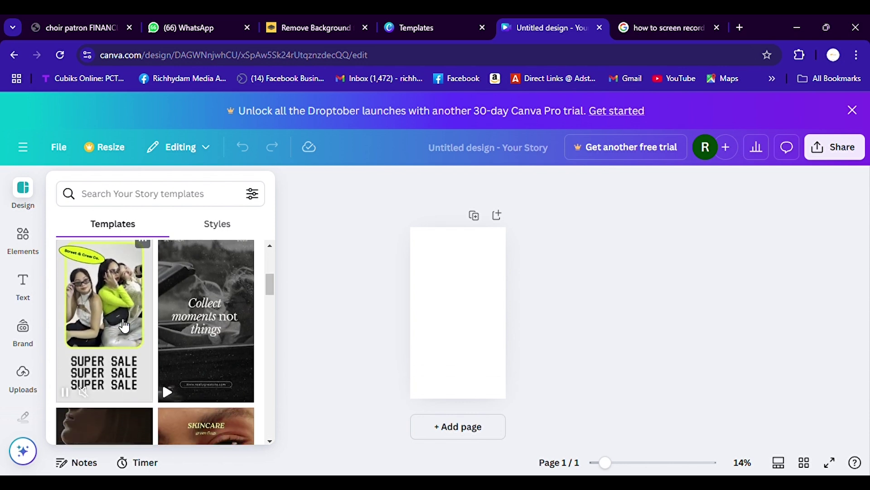
{"action": "scroll", "coordinate": [111, 281], "scroll_direction": "up", "scroll_amount": 1}
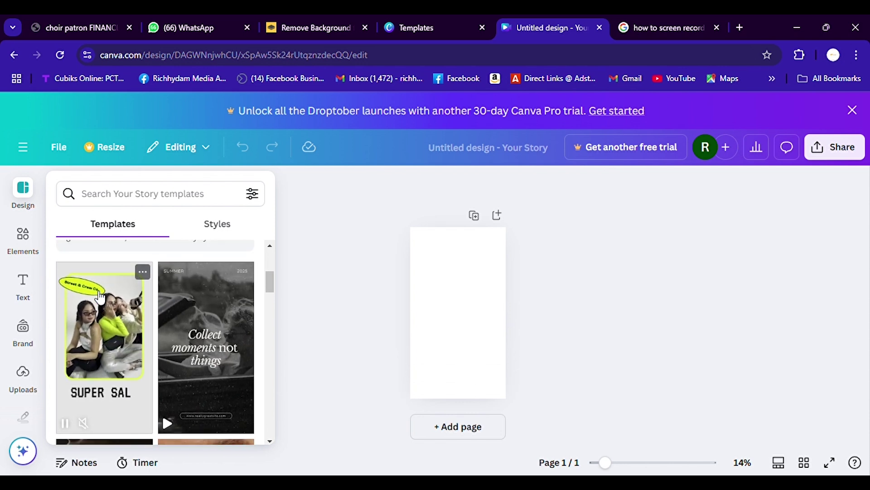
{"action": "scroll", "coordinate": [104, 332], "scroll_direction": "down", "scroll_amount": 5}
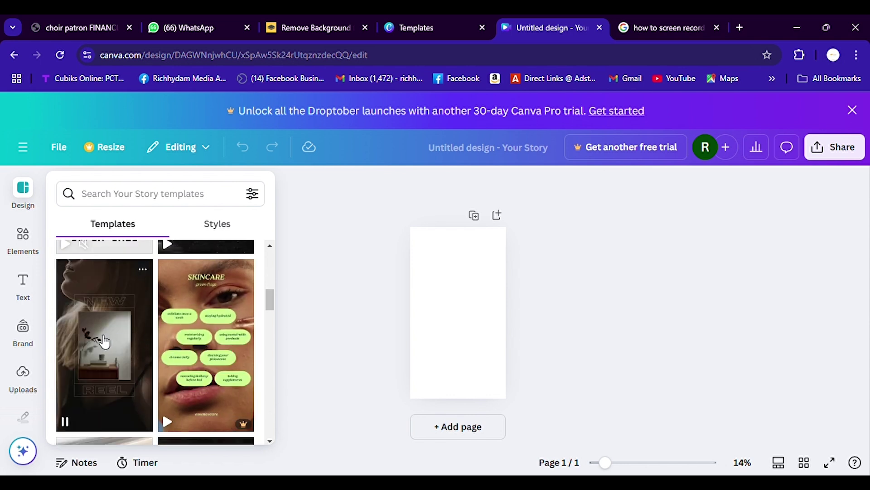
{"action": "scroll", "coordinate": [105, 340], "scroll_direction": "down", "scroll_amount": 5}
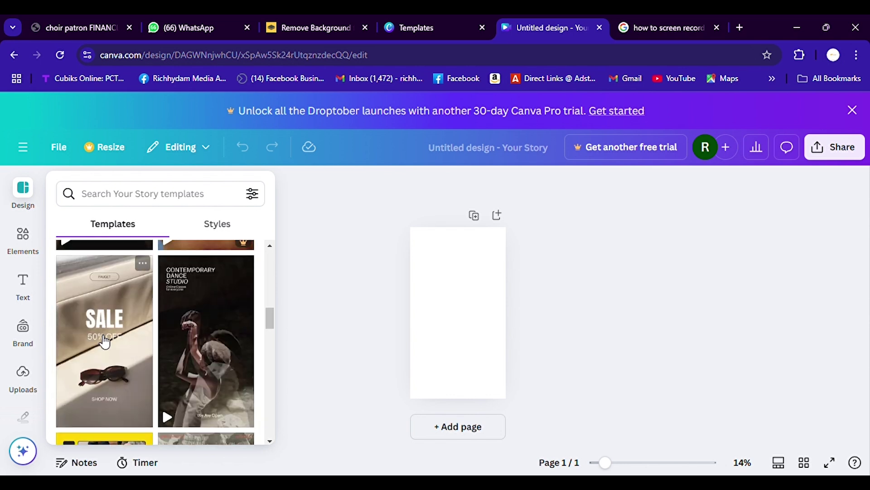
{"action": "left_click", "coordinate": [106, 360]}
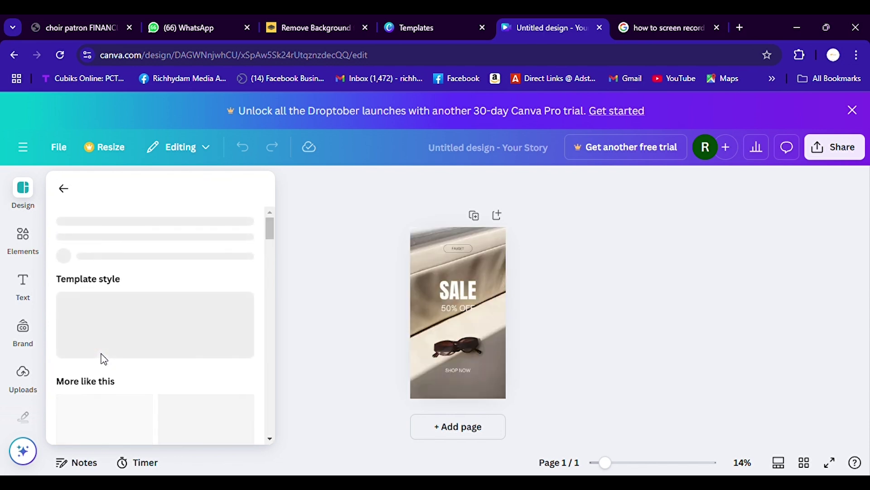
{"action": "left_click", "coordinate": [466, 298]}
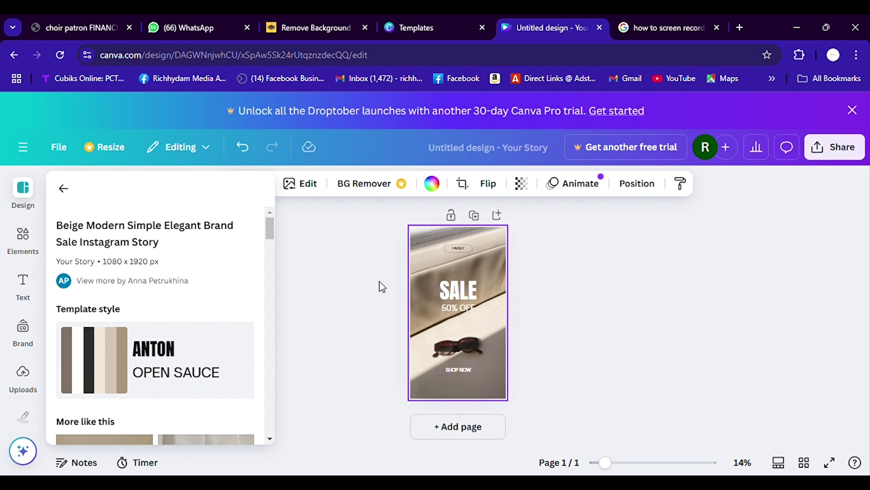
{"action": "left_click", "coordinate": [64, 189]}
- Return to the home page and create a custom-size design with width 1000, height 1500 and units in px
{"action": "left_click", "coordinate": [14, 55]}
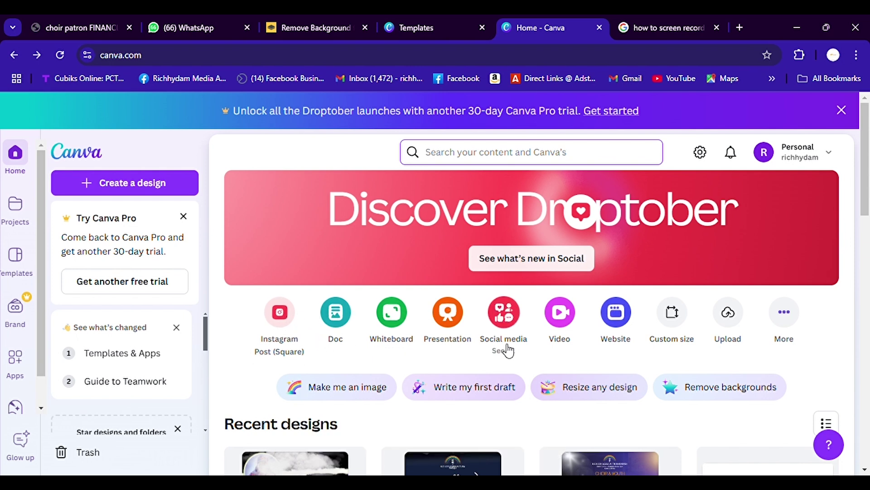
{"action": "left_click", "coordinate": [674, 325]}
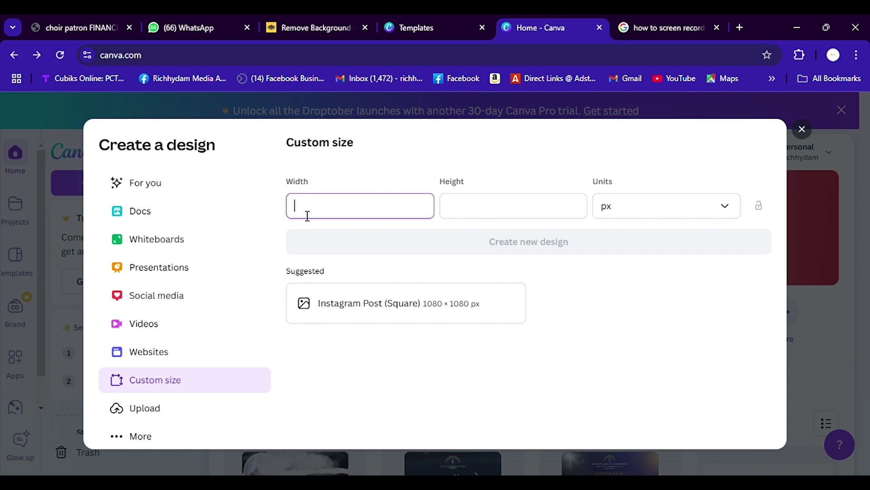
{"action": "type", "text": "000"}
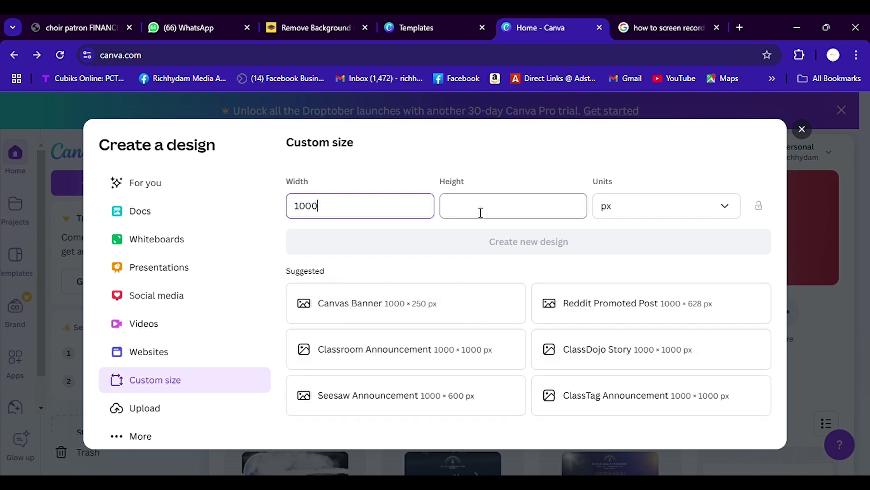
{"action": "left_click", "coordinate": [481, 213]}
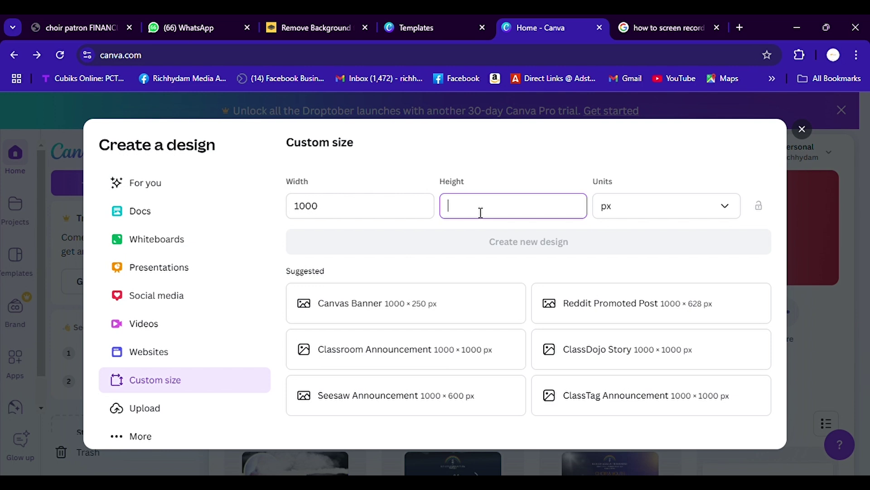
{"action": "type", "text": "1500"}
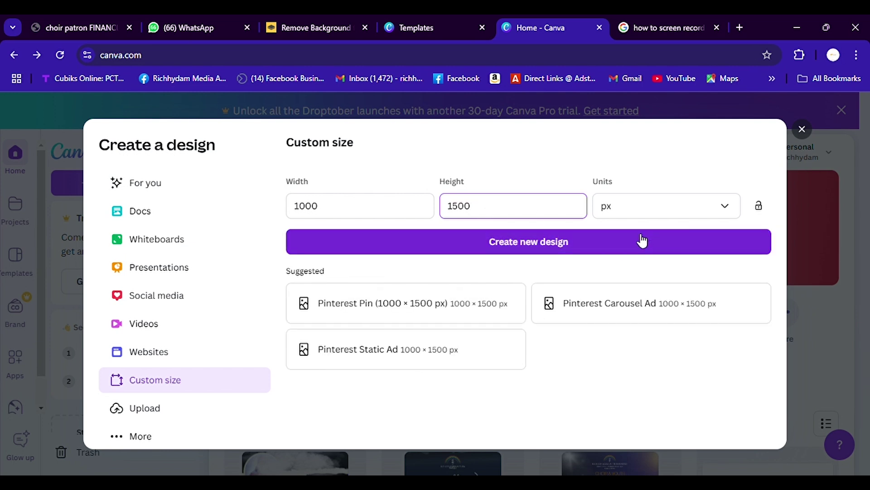
{"action": "left_click", "coordinate": [651, 210]}
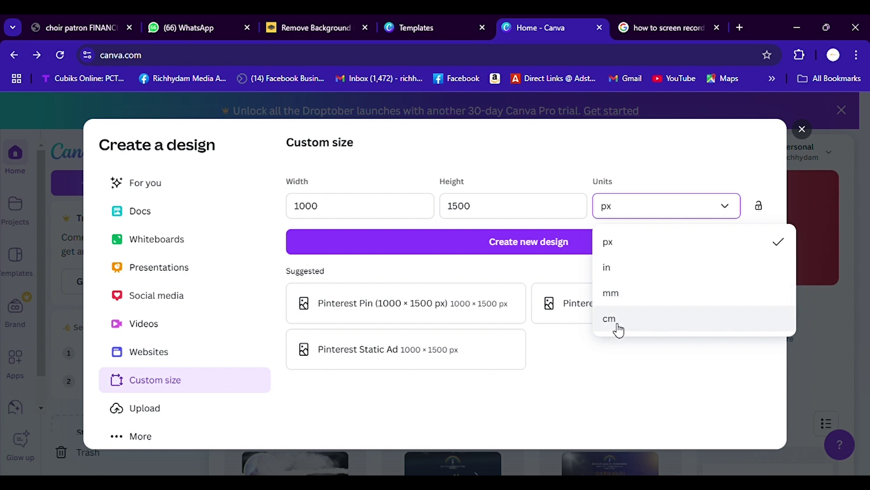
{"action": "left_click", "coordinate": [624, 250]}
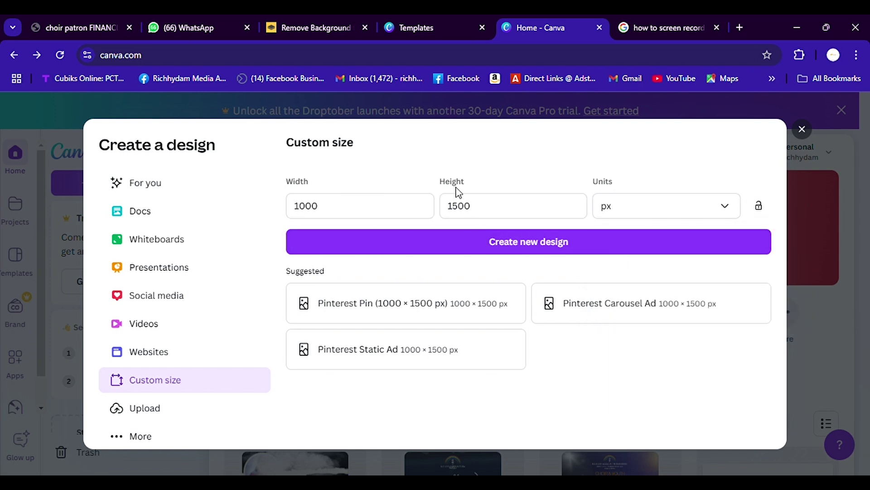
{"action": "left_click", "coordinate": [501, 249]}
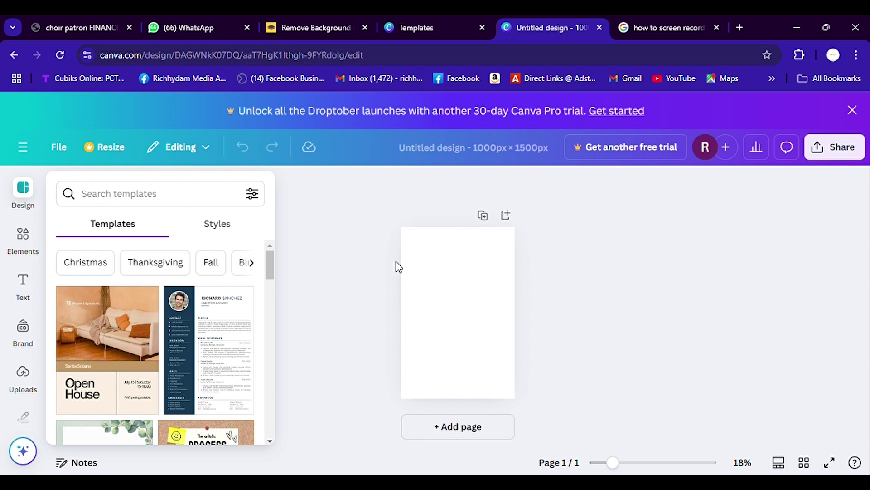
- Go back to the home page and create another custom-size design, changing the height to 1000 px for a square canvas
{"action": "left_click", "coordinate": [15, 55]}
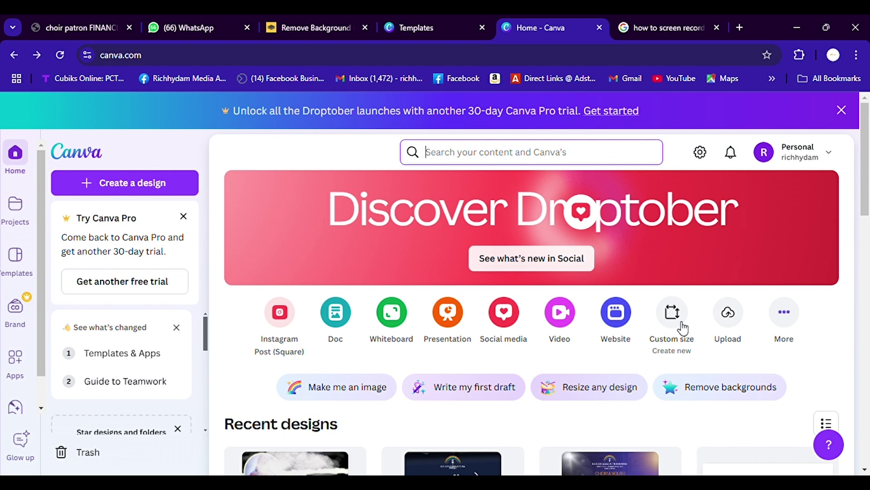
{"action": "left_click", "coordinate": [682, 327]}
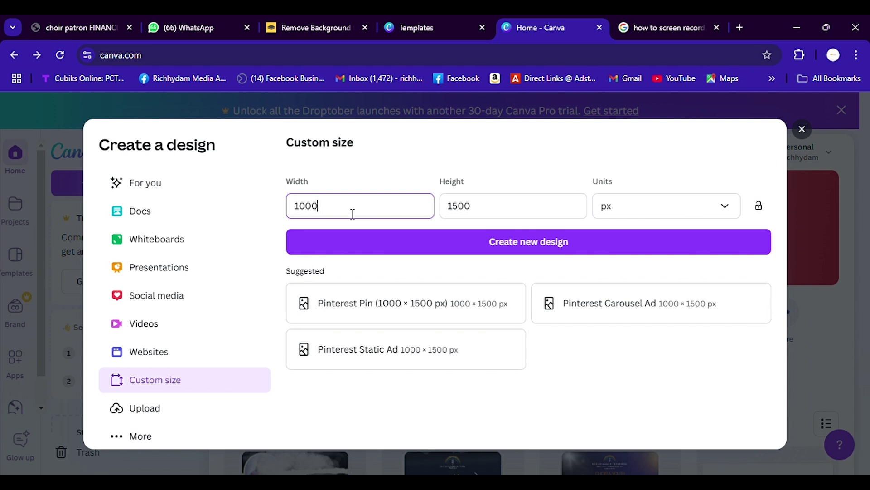
{"action": "left_click", "coordinate": [488, 209]}
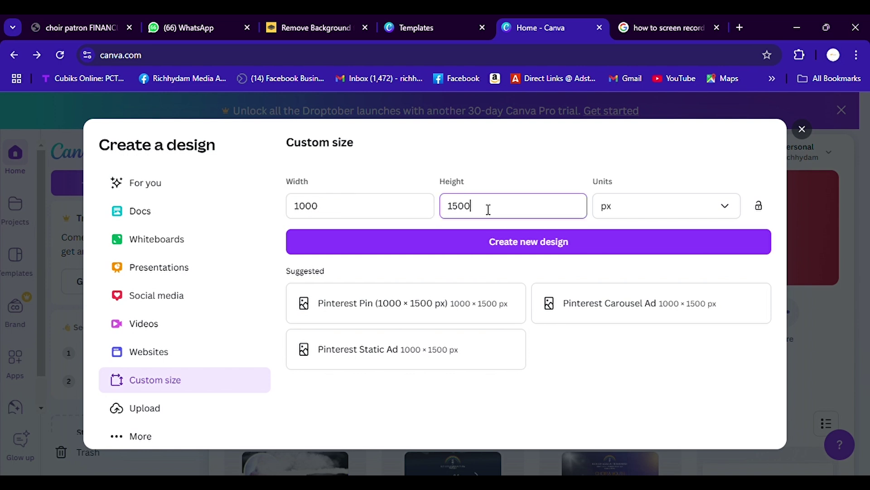
{"action": "key", "text": "BackSpace"}
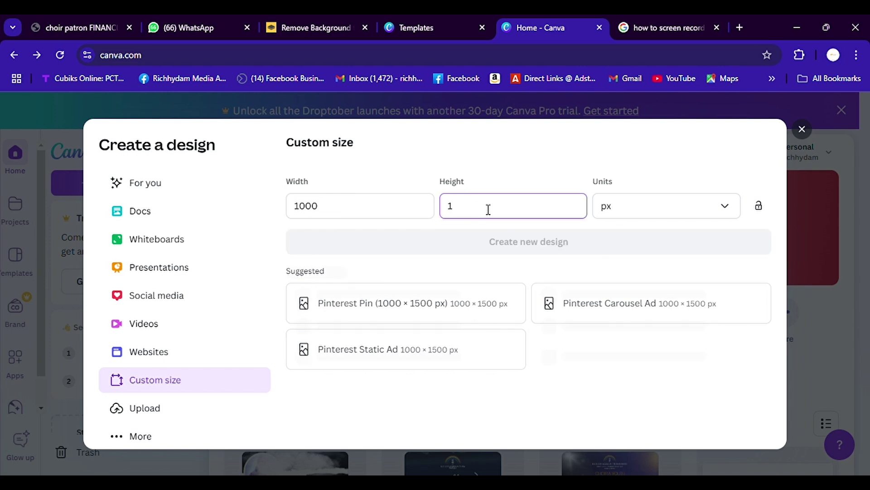
{"action": "type", "text": "000"}
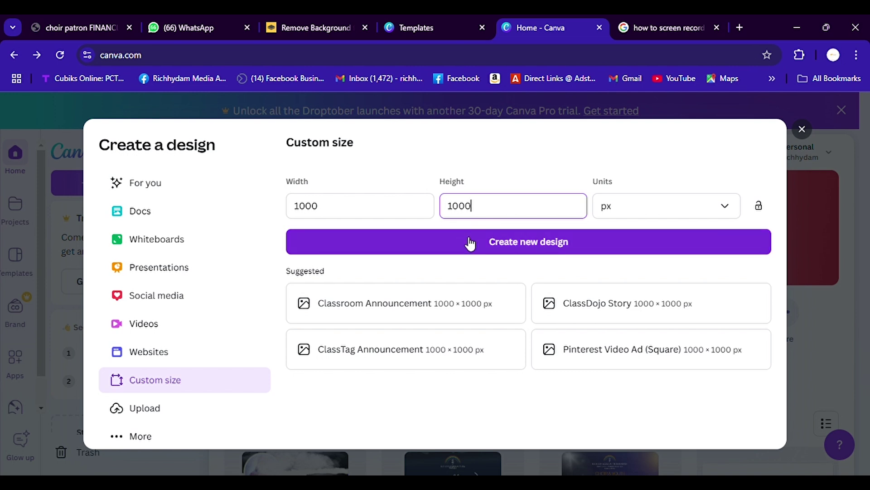
{"action": "left_click", "coordinate": [520, 243]}
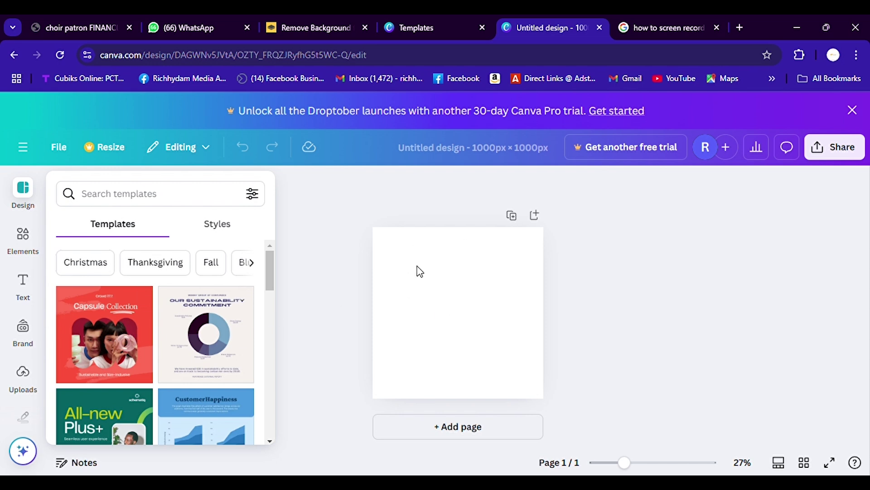
- Try the red "Capsule Collection" template on the blank square page, leave its details and undo it
{"action": "left_click", "coordinate": [134, 327]}
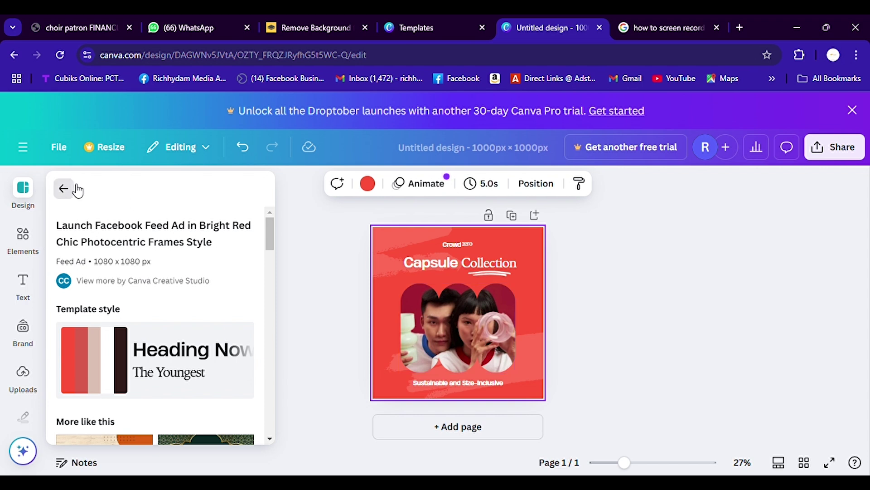
{"action": "left_click", "coordinate": [64, 189]}
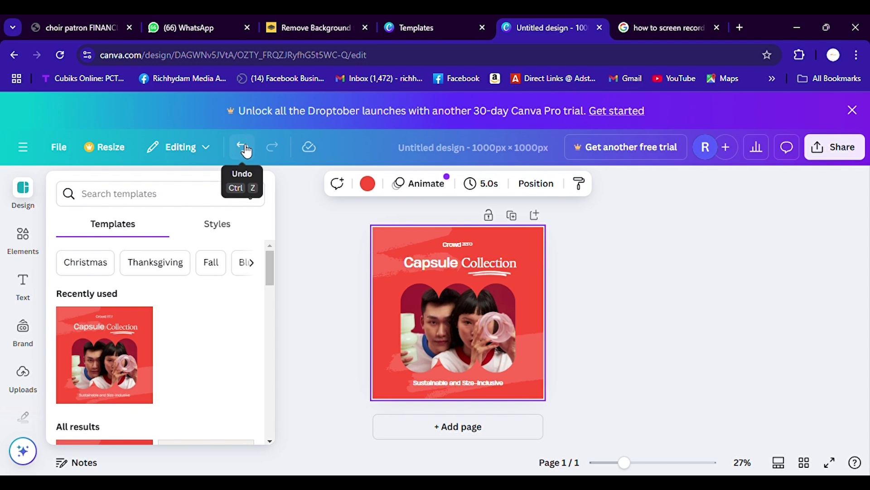
{"action": "left_click", "coordinate": [243, 147]}
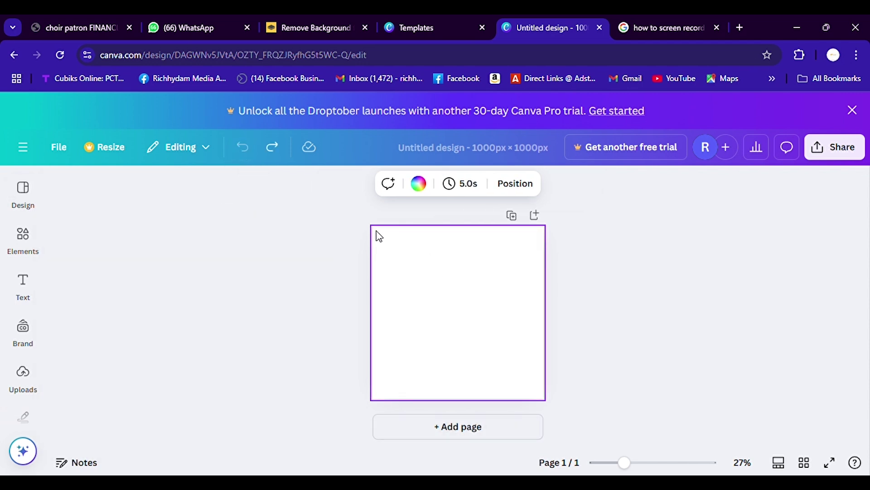
- Browse the design templates offered for the square page, leaving the page blank
{"action": "left_click", "coordinate": [24, 199]}
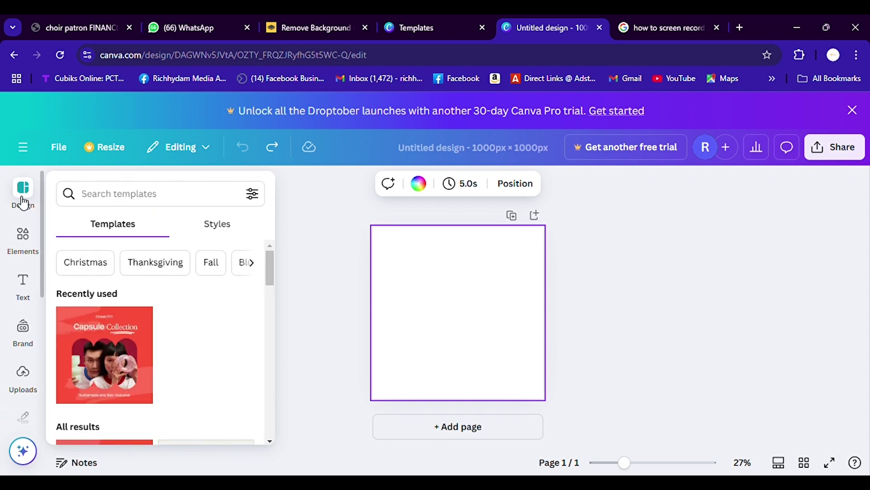
{"action": "scroll", "coordinate": [111, 323], "scroll_direction": "down", "scroll_amount": 4}
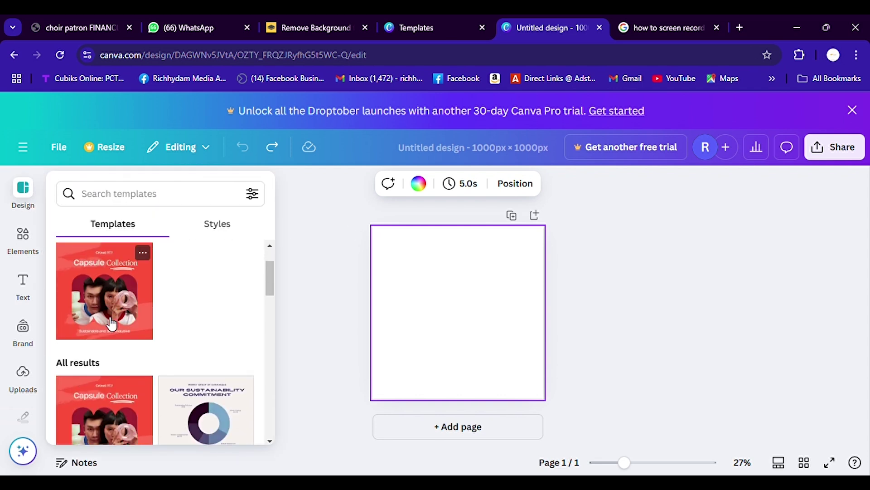
{"action": "scroll", "coordinate": [111, 324], "scroll_direction": "down", "scroll_amount": 2}
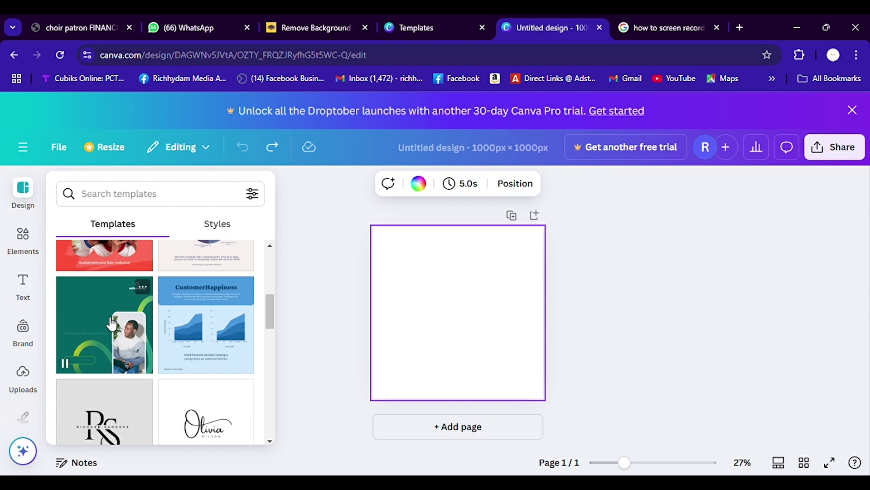
{"action": "scroll", "coordinate": [151, 336], "scroll_direction": "down", "scroll_amount": 2}
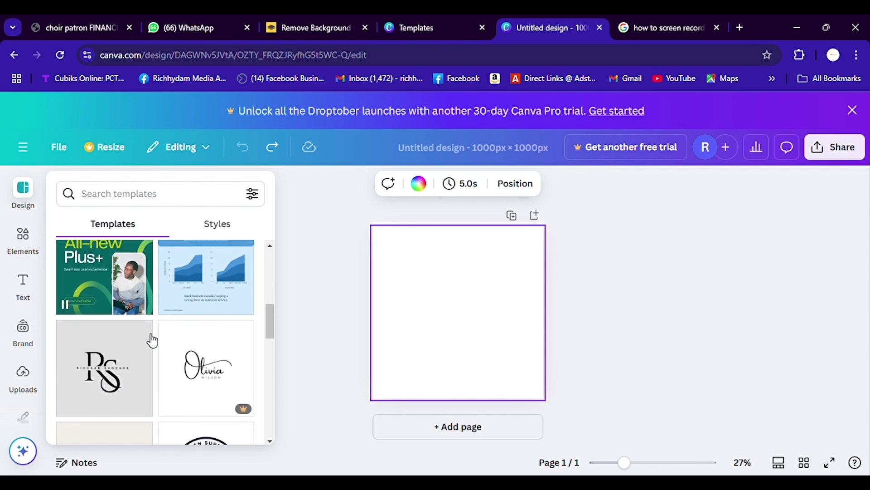
{"action": "scroll", "coordinate": [153, 340], "scroll_direction": "down", "scroll_amount": 3}
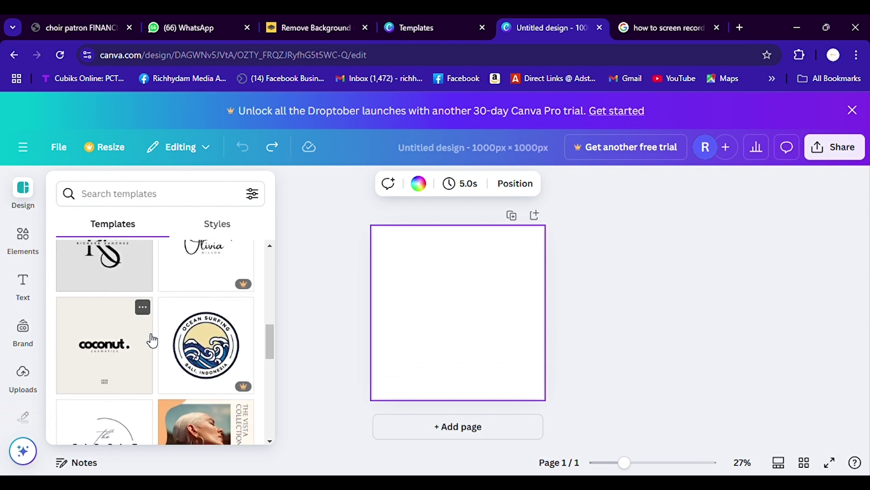
{"action": "scroll", "coordinate": [153, 340], "scroll_direction": "down", "scroll_amount": 3}
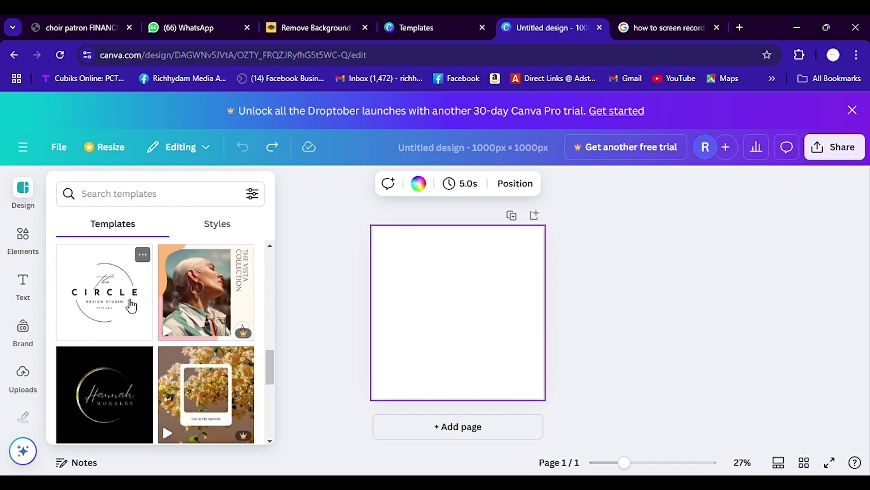
{"action": "left_click", "coordinate": [462, 254]}
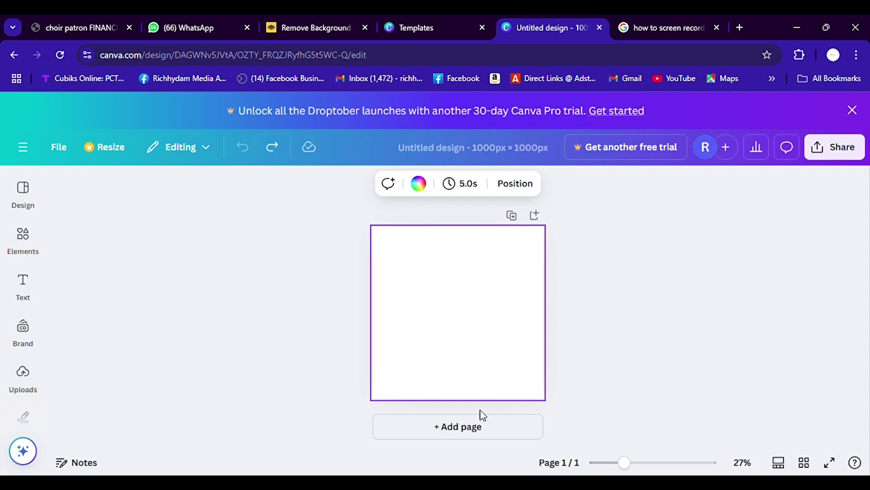
{"action": "left_click", "coordinate": [29, 199]}
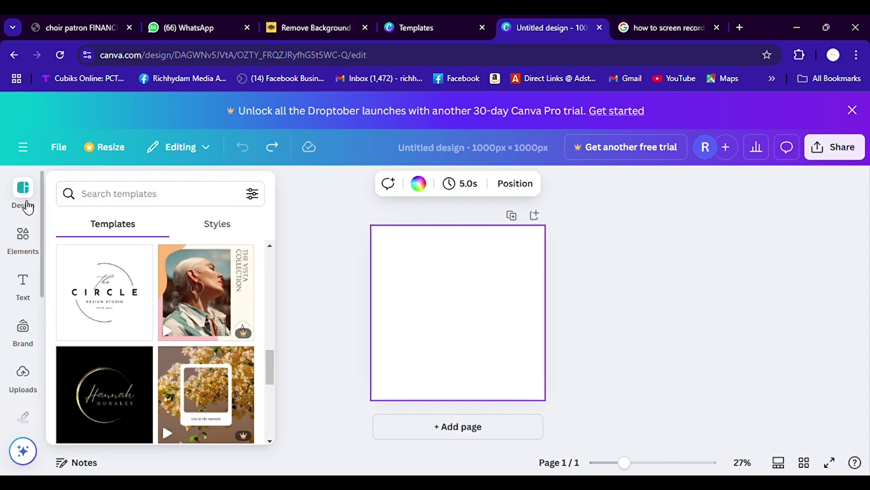
- Look through the full collection of lines and shapes among the elements, then return to the elements overview
{"action": "left_click", "coordinate": [38, 236]}
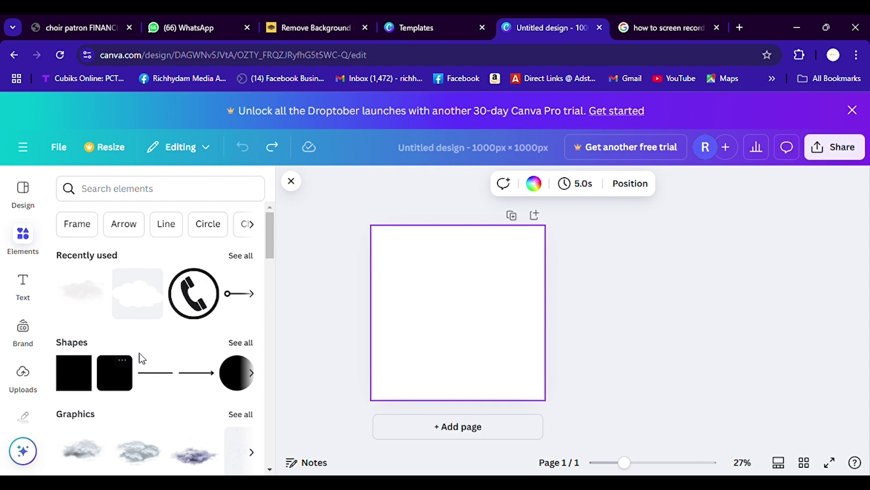
{"action": "scroll", "coordinate": [141, 358], "scroll_direction": "down", "scroll_amount": 2}
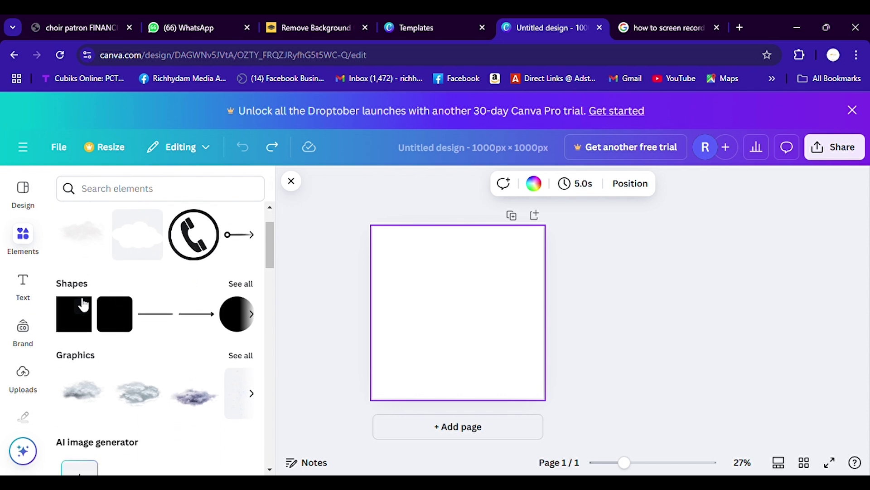
{"action": "left_click", "coordinate": [248, 285]}
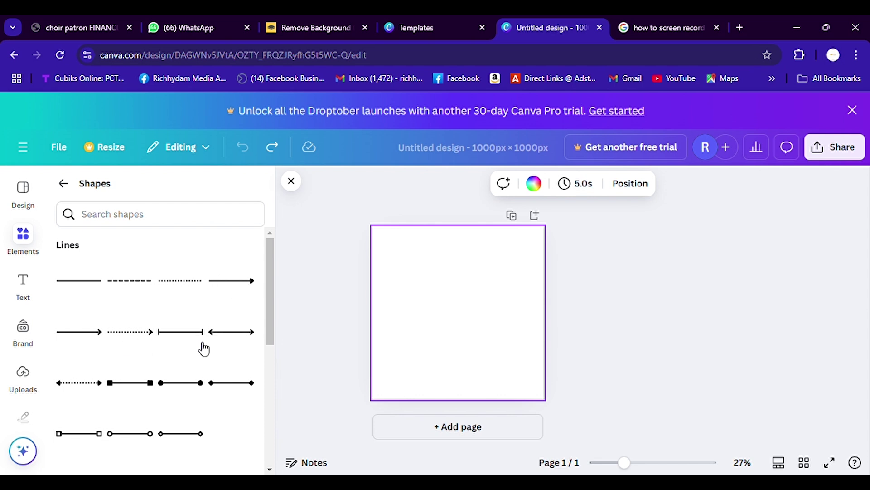
{"action": "scroll", "coordinate": [203, 347], "scroll_direction": "down", "scroll_amount": 5}
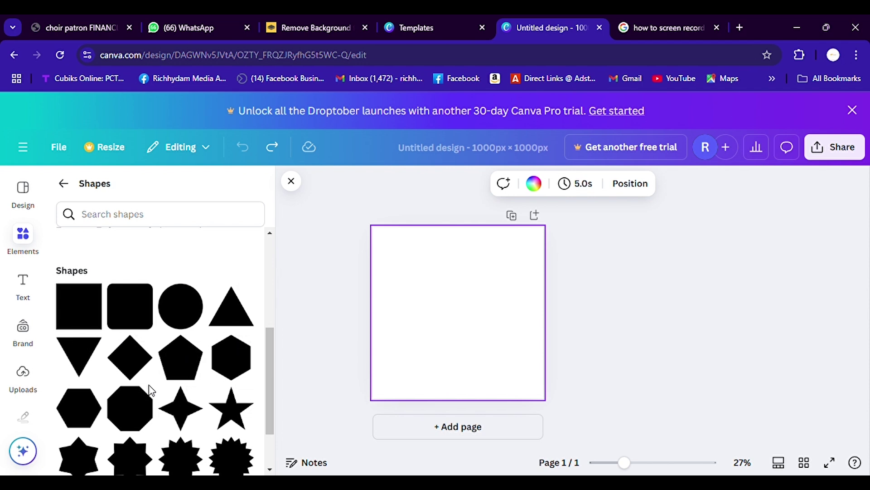
{"action": "scroll", "coordinate": [152, 390], "scroll_direction": "down", "scroll_amount": 2}
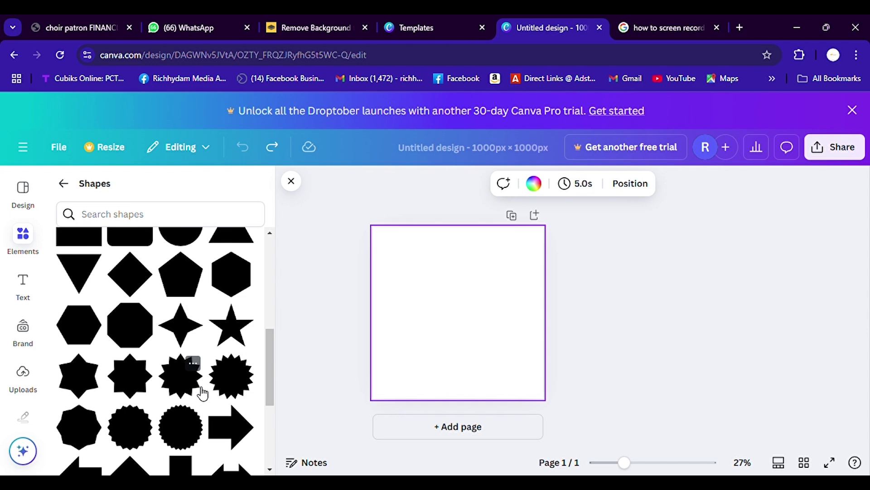
{"action": "scroll", "coordinate": [203, 394], "scroll_direction": "down", "scroll_amount": 1}
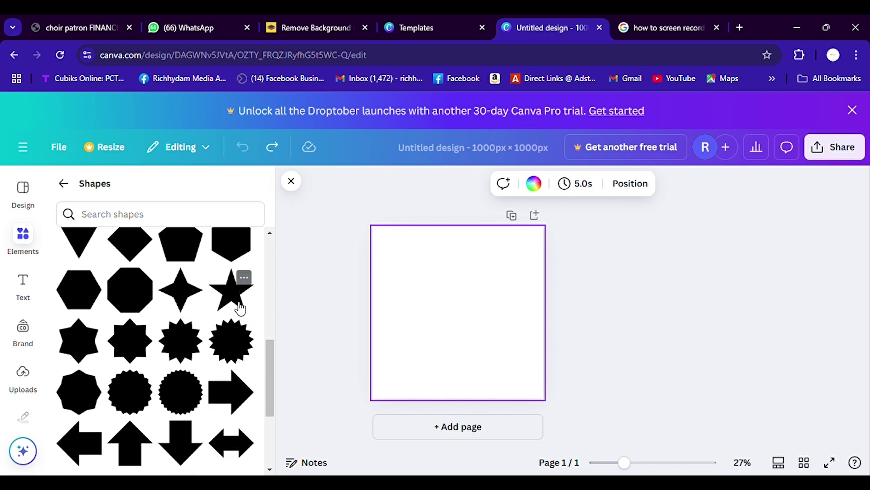
{"action": "scroll", "coordinate": [240, 309], "scroll_direction": "down", "scroll_amount": 8}
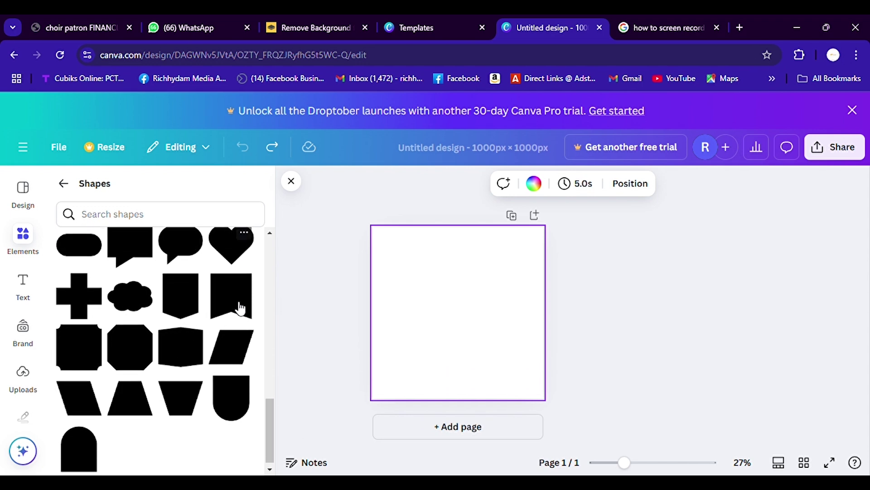
{"action": "scroll", "coordinate": [241, 308], "scroll_direction": "up", "scroll_amount": 10}
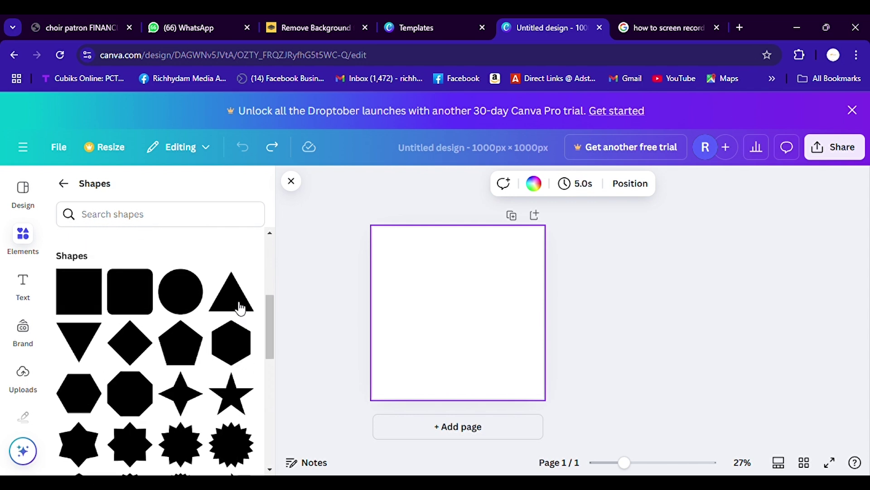
{"action": "scroll", "coordinate": [240, 308], "scroll_direction": "up", "scroll_amount": 5}
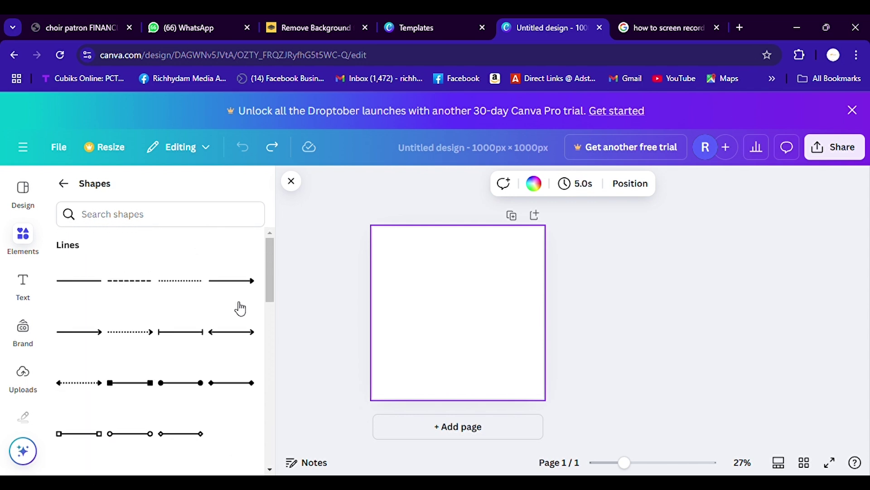
{"action": "left_click", "coordinate": [64, 184]}
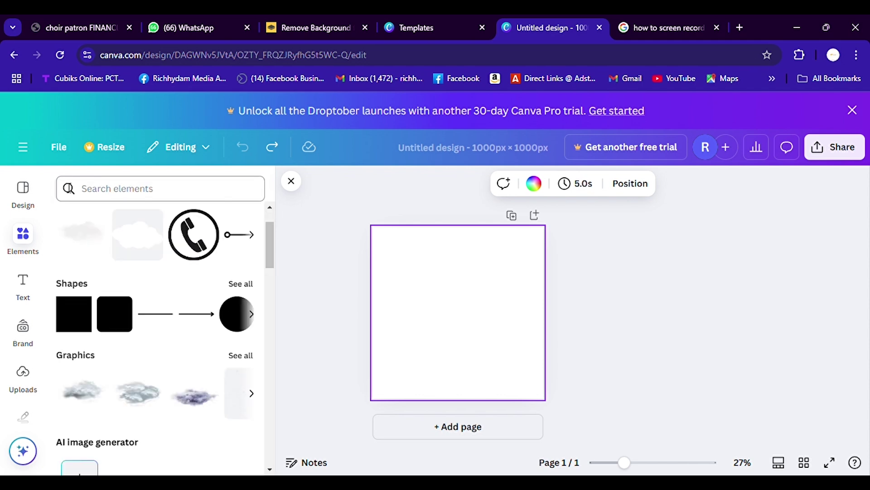
- Add the small flock of black flying birds from the graphics' Magic recommendations, enlarge it and place it along the page's upper edge
{"action": "scroll", "coordinate": [110, 340], "scroll_direction": "down", "scroll_amount": 2}
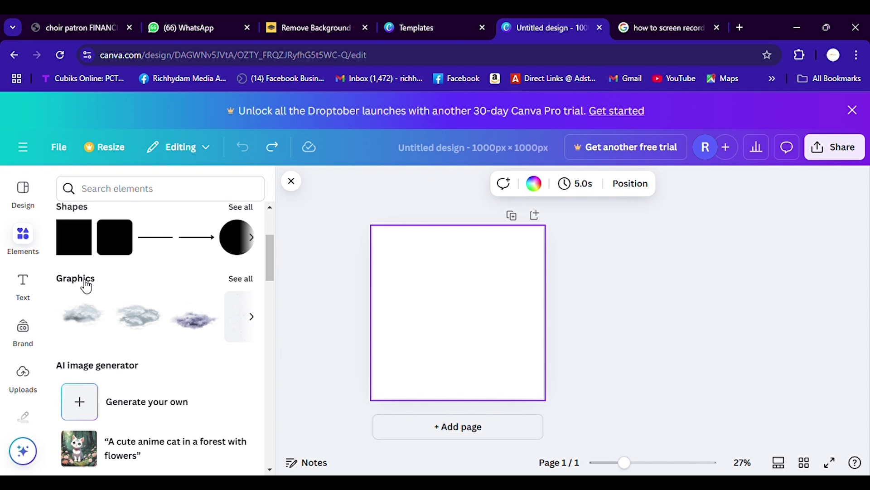
{"action": "left_click", "coordinate": [241, 278]}
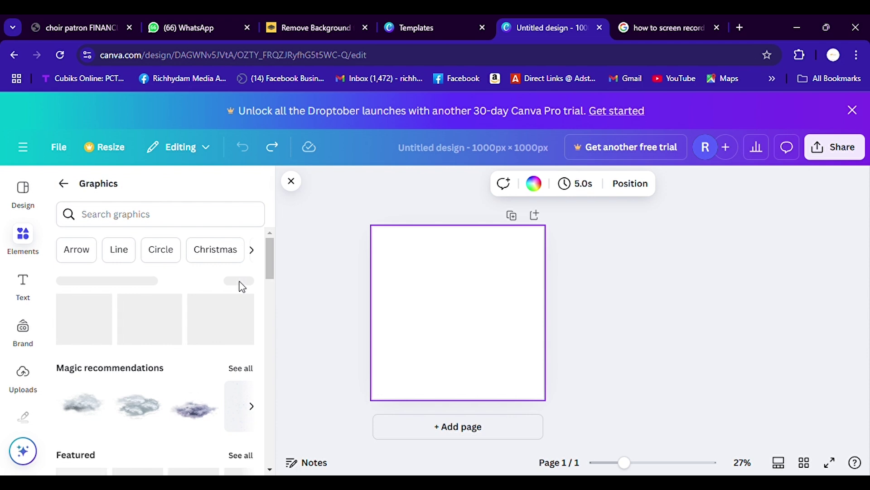
{"action": "scroll", "coordinate": [133, 354], "scroll_direction": "down", "scroll_amount": 2}
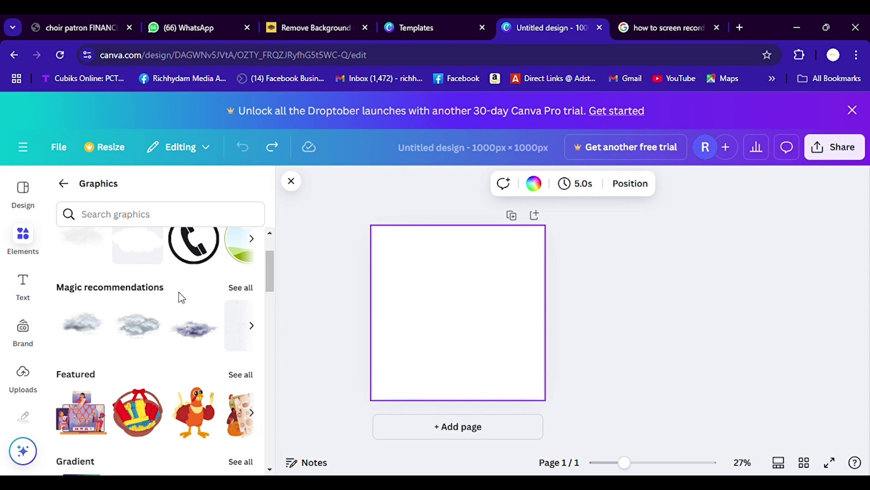
{"action": "left_click", "coordinate": [253, 295]}
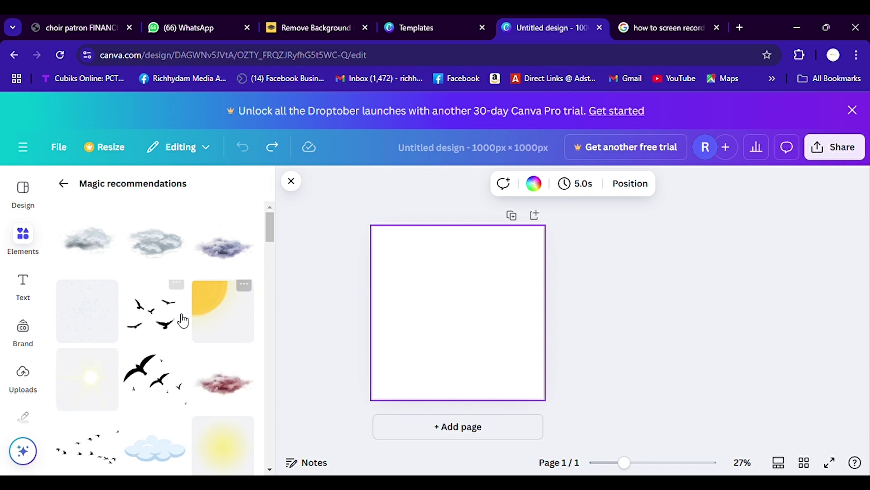
{"action": "scroll", "coordinate": [181, 317], "scroll_direction": "down", "scroll_amount": 1}
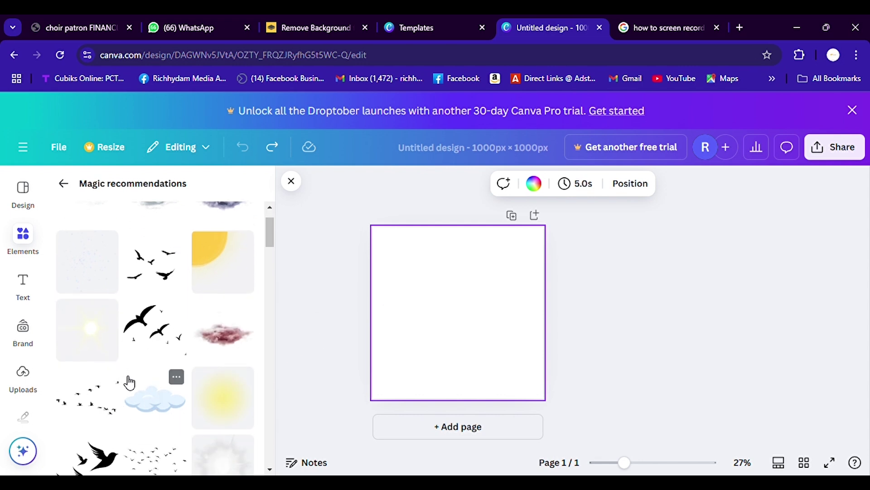
{"action": "left_click", "coordinate": [92, 404]}
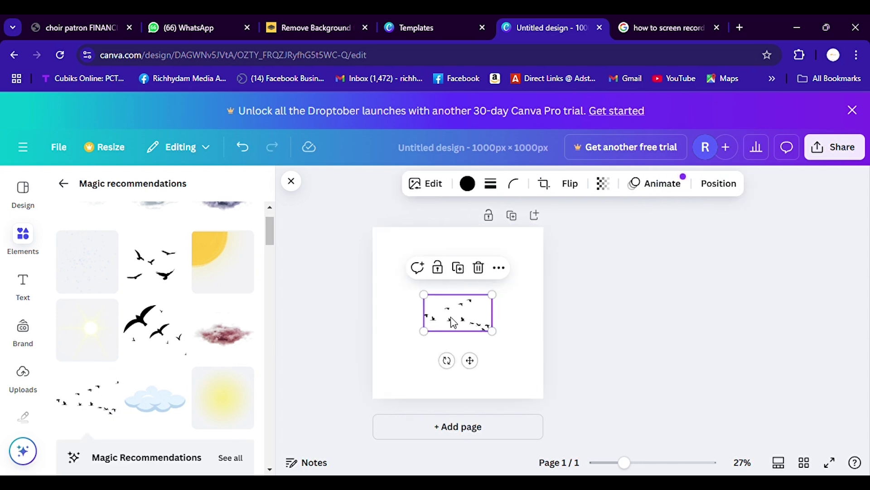
{"action": "left_click_drag", "start_coordinate": [493, 294], "coordinate": [528, 273]}
{"action": "left_click_drag", "start_coordinate": [482, 302], "coordinate": [465, 253]}
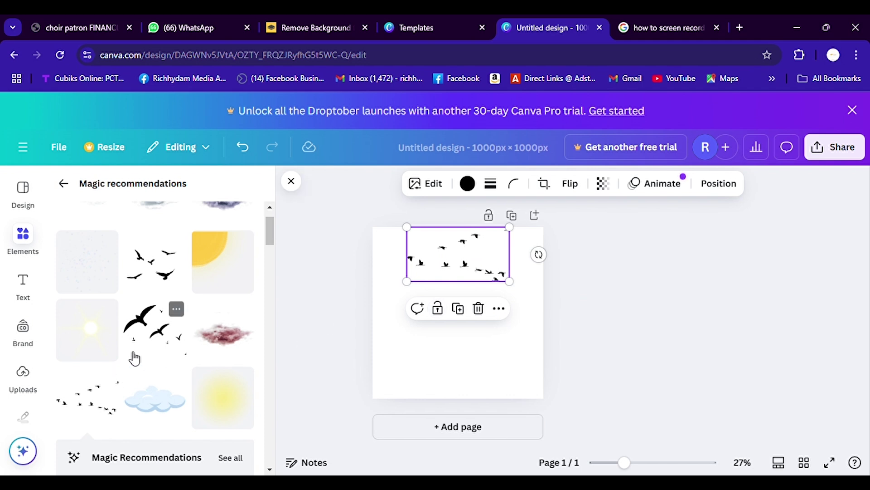
- Select the page background and look through the default solid colors and gradients available for it
{"action": "scroll", "coordinate": [132, 356], "scroll_direction": "down", "scroll_amount": 5}
{"action": "scroll", "coordinate": [135, 358], "scroll_direction": "down", "scroll_amount": 3}
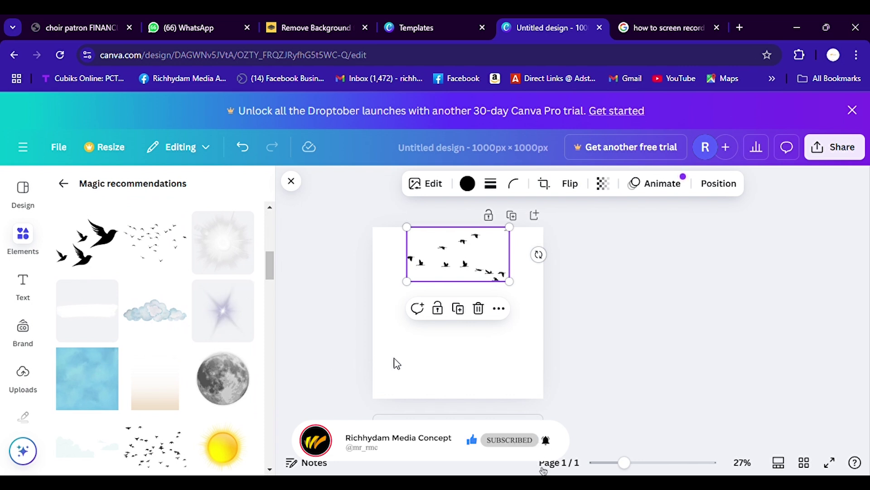
{"action": "left_click", "coordinate": [455, 218]}
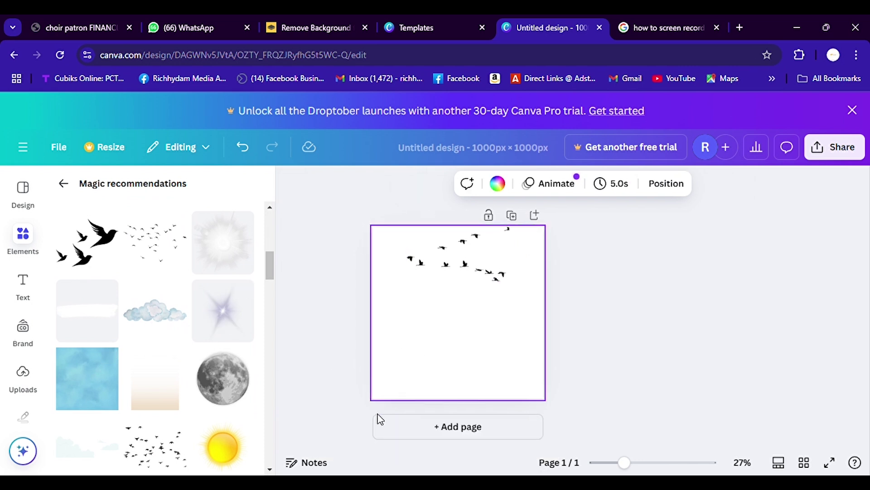
{"action": "left_click", "coordinate": [505, 191]}
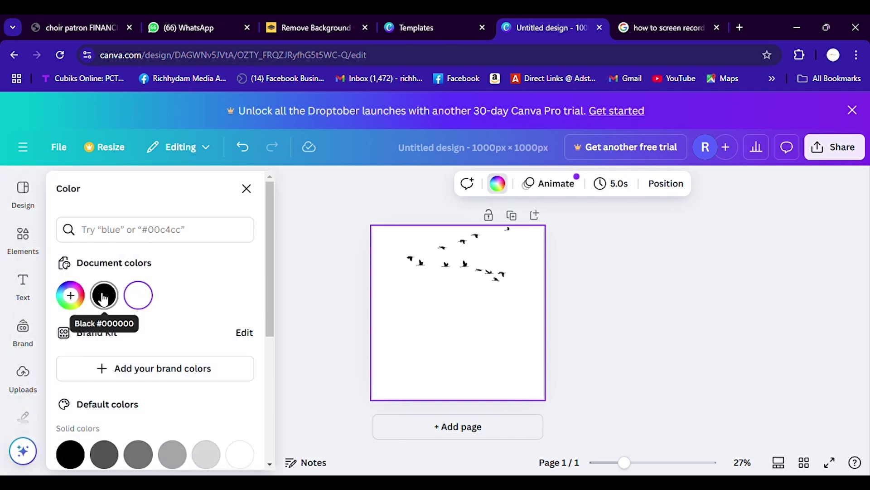
{"action": "scroll", "coordinate": [111, 411], "scroll_direction": "down", "scroll_amount": 5}
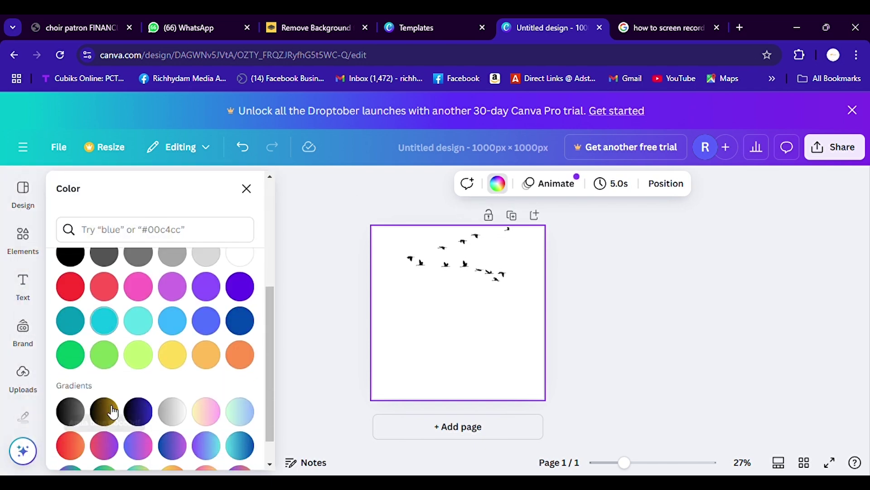
{"action": "scroll", "coordinate": [119, 313], "scroll_direction": "up", "scroll_amount": 2}
{"action": "scroll", "coordinate": [119, 305], "scroll_direction": "up", "scroll_amount": 3}
{"action": "scroll", "coordinate": [119, 306], "scroll_direction": "down", "scroll_amount": 4}
{"action": "scroll", "coordinate": [120, 306], "scroll_direction": "up", "scroll_amount": 1}
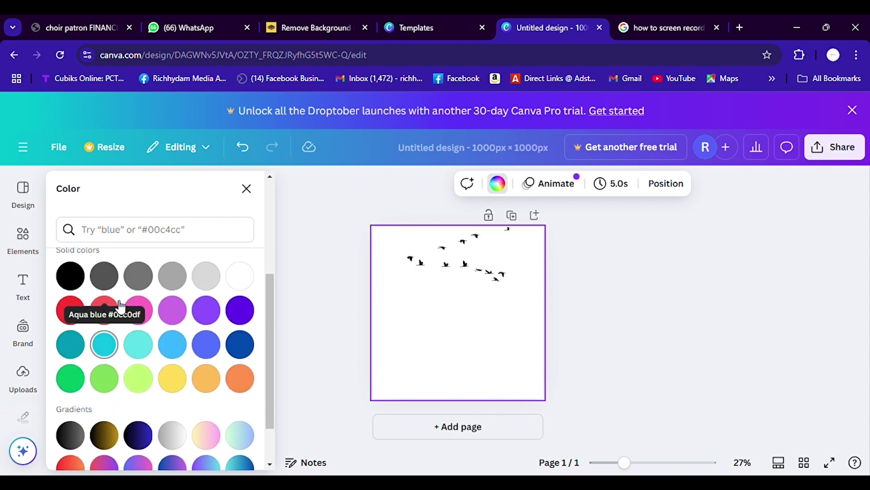
- Try several default solid colors on the page background: light blue, violet, aqua and pink
{"action": "left_click", "coordinate": [180, 347]}
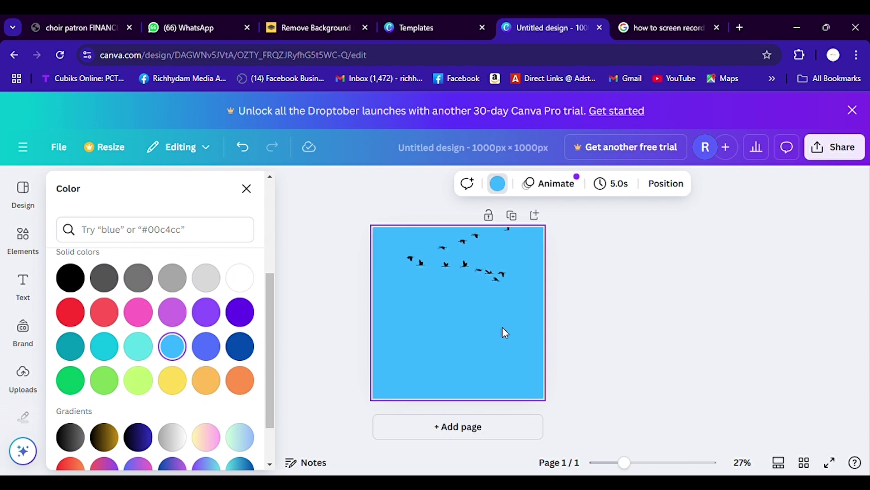
{"action": "left_click", "coordinate": [245, 315]}
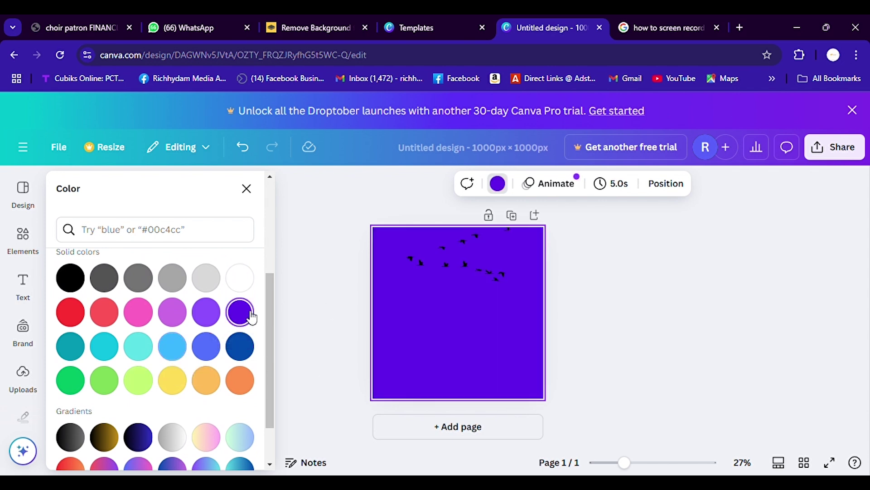
{"action": "left_click", "coordinate": [150, 352]}
{"action": "left_click", "coordinate": [155, 305]}
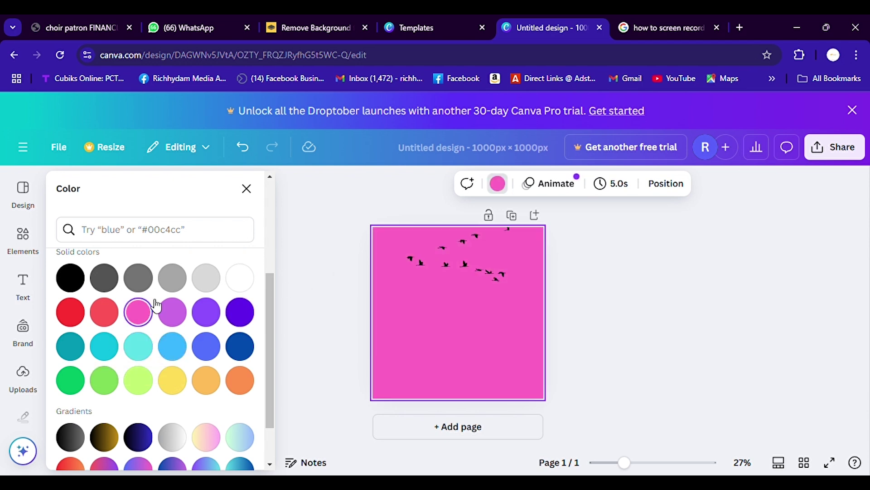
- Mix a custom sky-blue solid color, #45B7EF, for the page background and leave the color settings
{"action": "scroll", "coordinate": [155, 305], "scroll_direction": "up", "scroll_amount": 5}
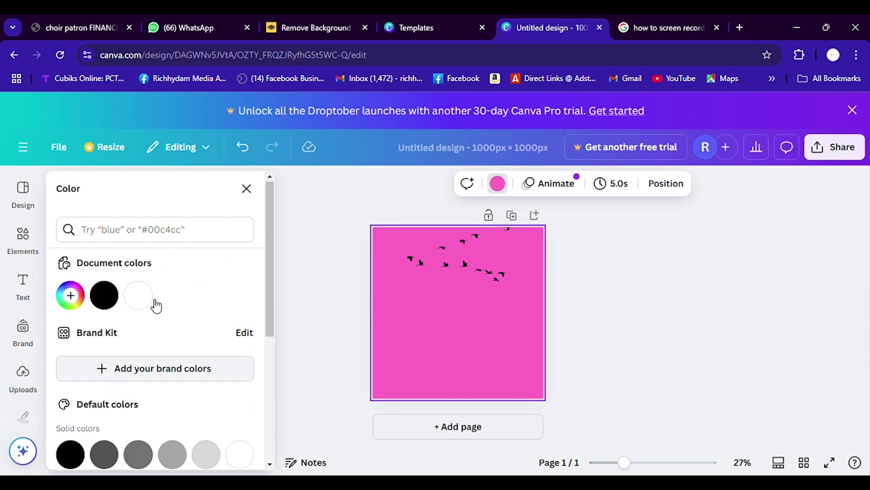
{"action": "left_click", "coordinate": [80, 297]}
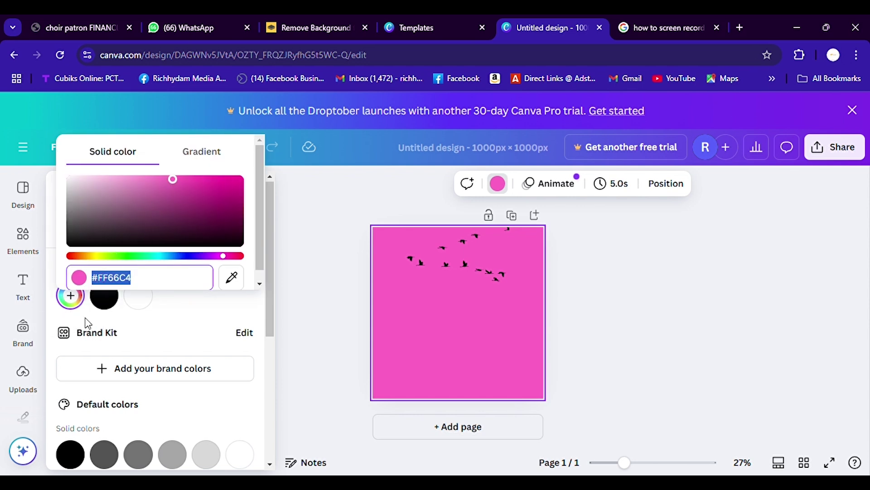
{"action": "left_click_drag", "start_coordinate": [142, 257], "coordinate": [100, 255]}
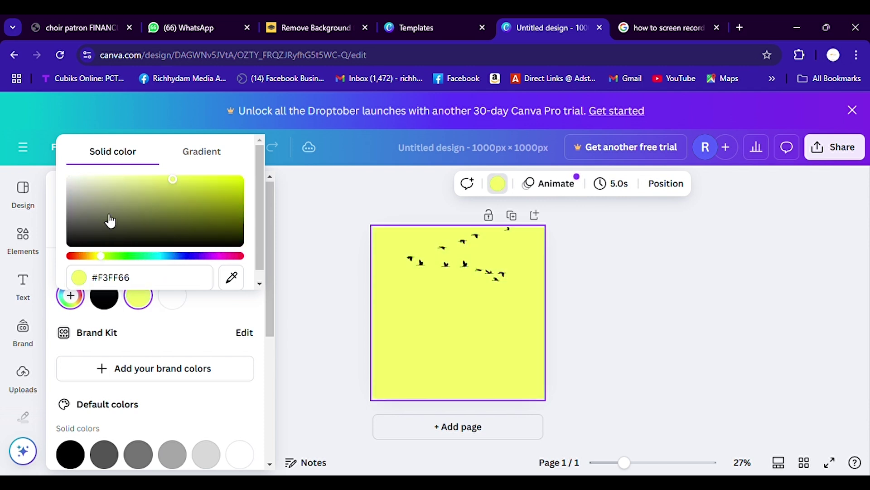
{"action": "mouse_move", "coordinate": [173, 179]}
{"action": "left_mouse_down"}
{"action": "mouse_move", "coordinate": [210, 206]}
{"action": "mouse_move", "coordinate": [144, 228]}
{"action": "mouse_move", "coordinate": [39, 212]}
{"action": "mouse_move", "coordinate": [116, 194]}
{"action": "mouse_move", "coordinate": [172, 196]}
{"action": "left_mouse_up"}
{"action": "left_click_drag", "start_coordinate": [149, 255], "coordinate": [163, 256]}
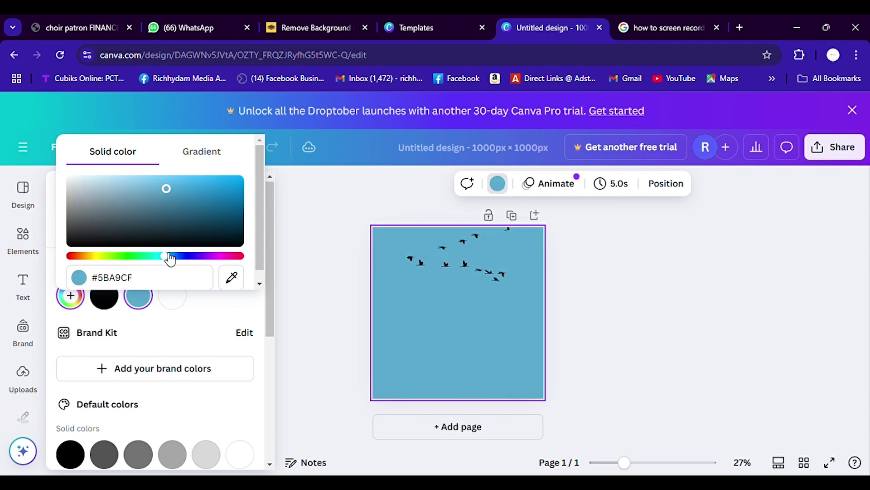
{"action": "left_click_drag", "start_coordinate": [166, 189], "coordinate": [192, 180]}
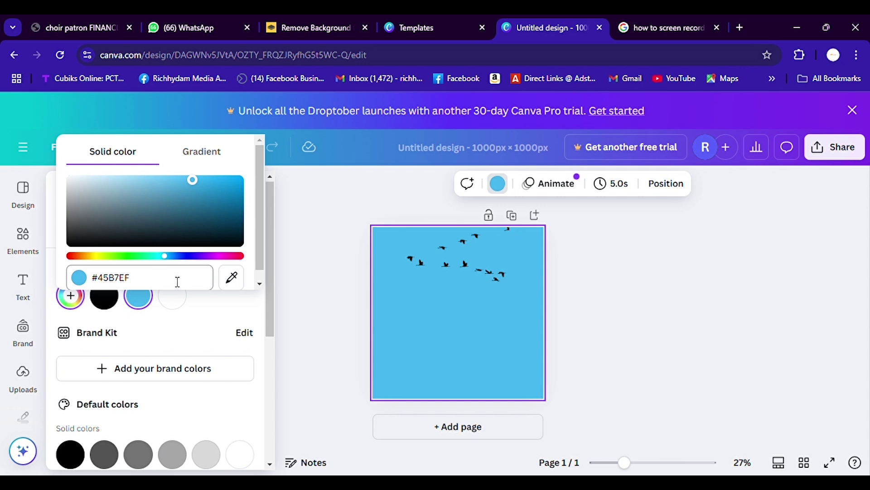
{"action": "key", "text": "Escape"}
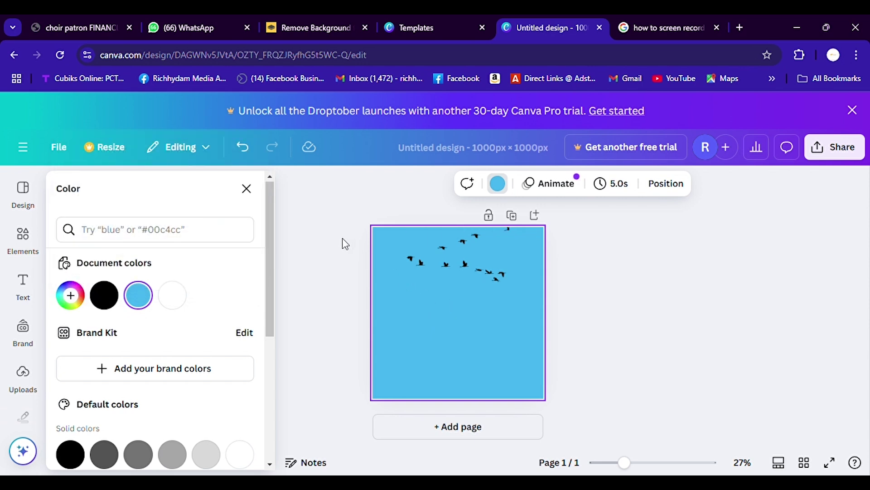
{"action": "key", "text": "Escape"}
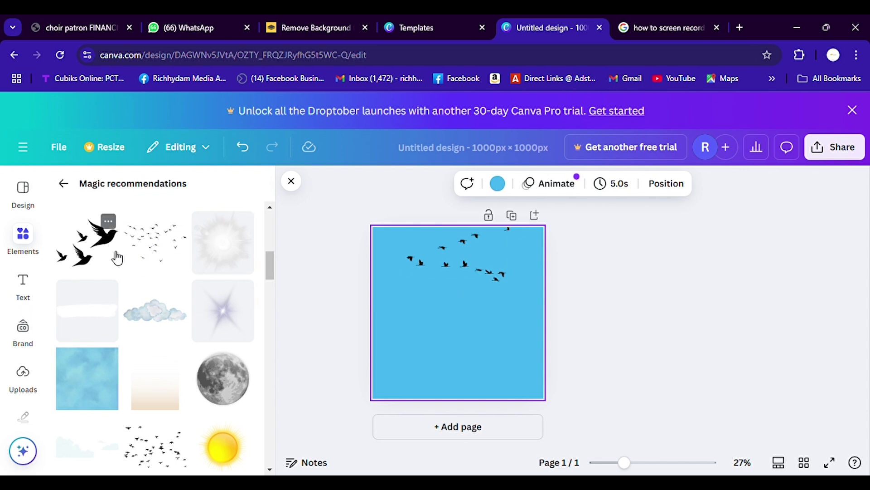
- Try the blue cloudy texture graphic over the page, shift it downward and delete it
{"action": "scroll", "coordinate": [115, 263], "scroll_direction": "up", "scroll_amount": 2}
{"action": "scroll", "coordinate": [85, 235], "scroll_direction": "up", "scroll_amount": 1}
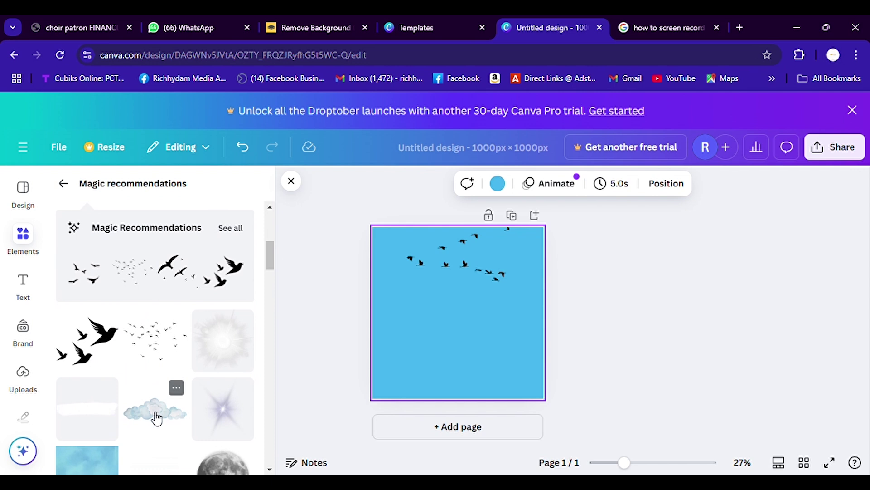
{"action": "scroll", "coordinate": [158, 416], "scroll_direction": "down", "scroll_amount": 2}
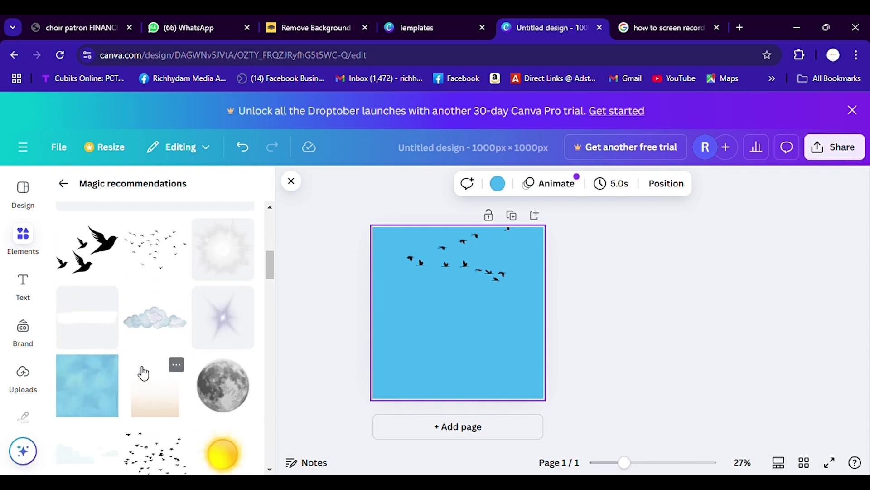
{"action": "left_click", "coordinate": [97, 387]}
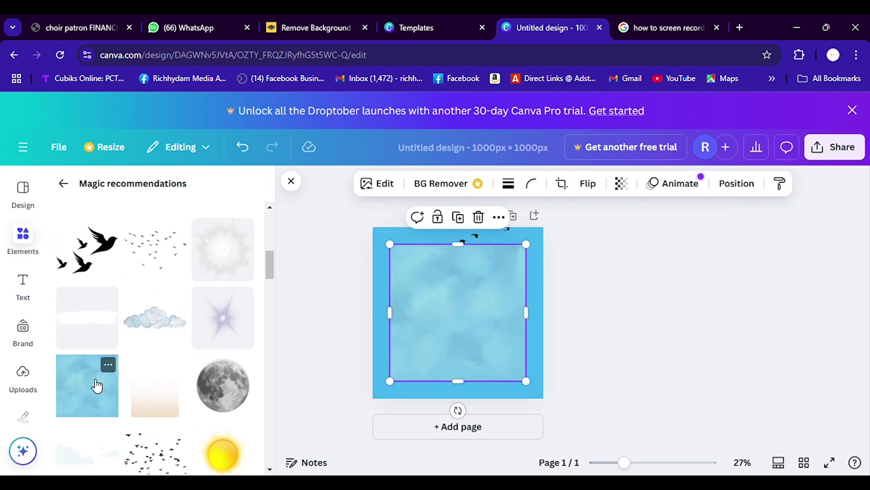
{"action": "left_click_drag", "start_coordinate": [489, 333], "coordinate": [477, 365]}
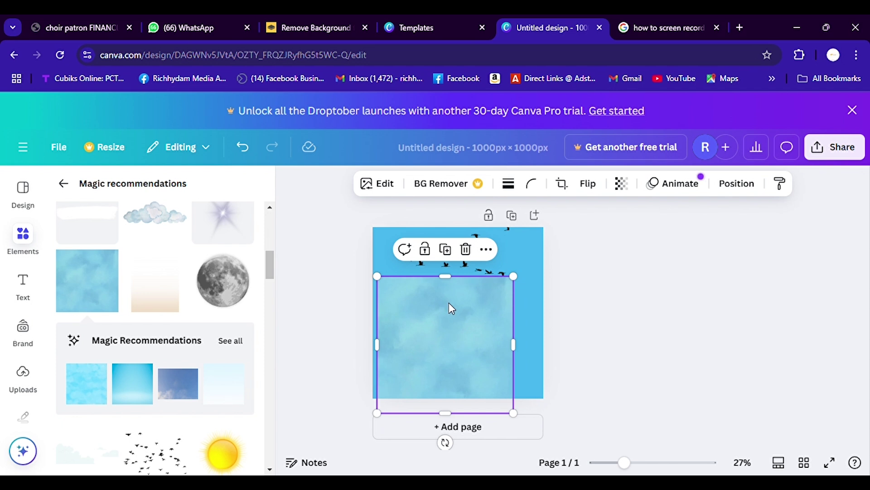
{"action": "left_click", "coordinate": [474, 252]}
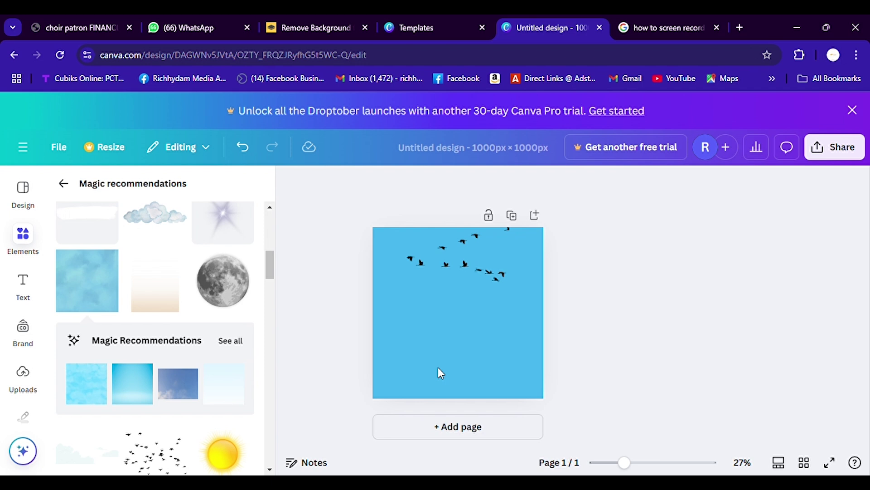
- Add the second gray-white cloud graphic from the recommendations and stretch it across the full width of the page's upper edge
{"action": "scroll", "coordinate": [136, 287], "scroll_direction": "up", "scroll_amount": 4}
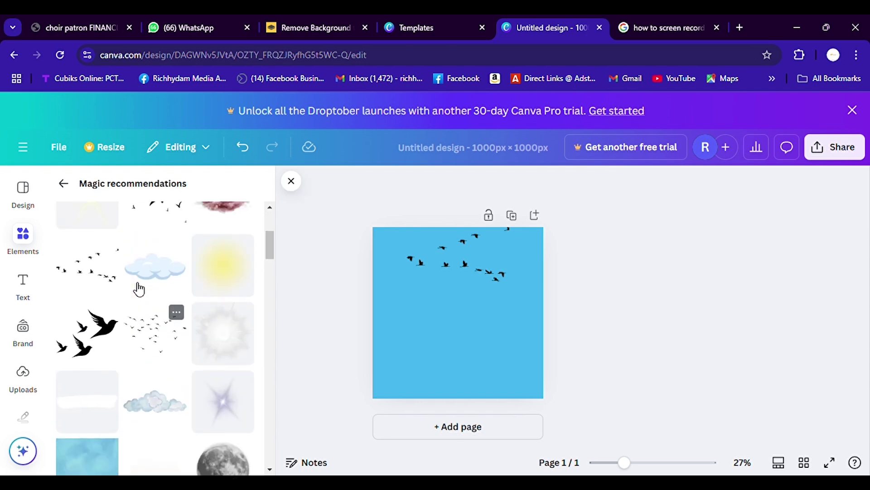
{"action": "scroll", "coordinate": [139, 288], "scroll_direction": "up", "scroll_amount": 4}
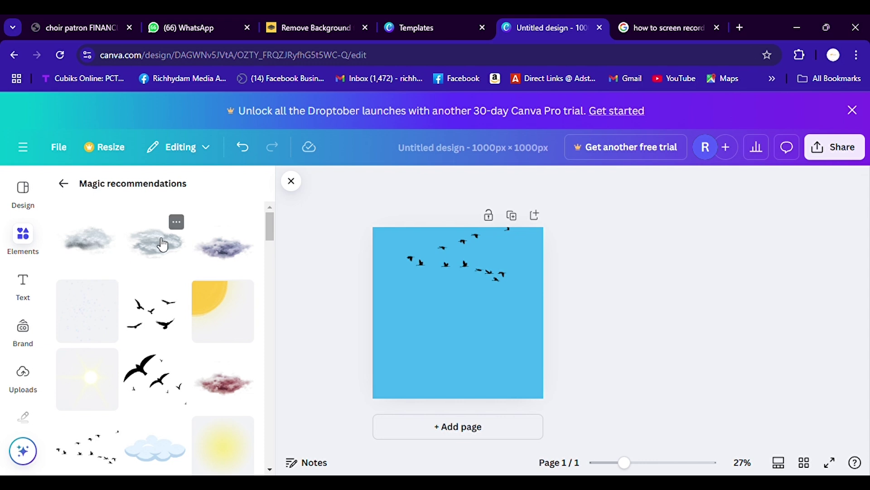
{"action": "left_click", "coordinate": [165, 253]}
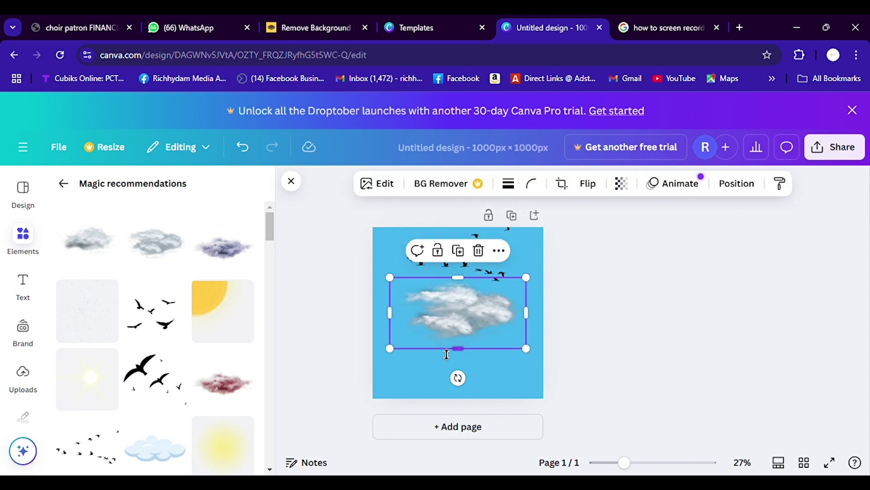
{"action": "left_click_drag", "start_coordinate": [459, 307], "coordinate": [437, 265]}
{"action": "left_click_drag", "start_coordinate": [495, 255], "coordinate": [549, 257]}
{"action": "left_click_drag", "start_coordinate": [472, 254], "coordinate": [476, 263]}
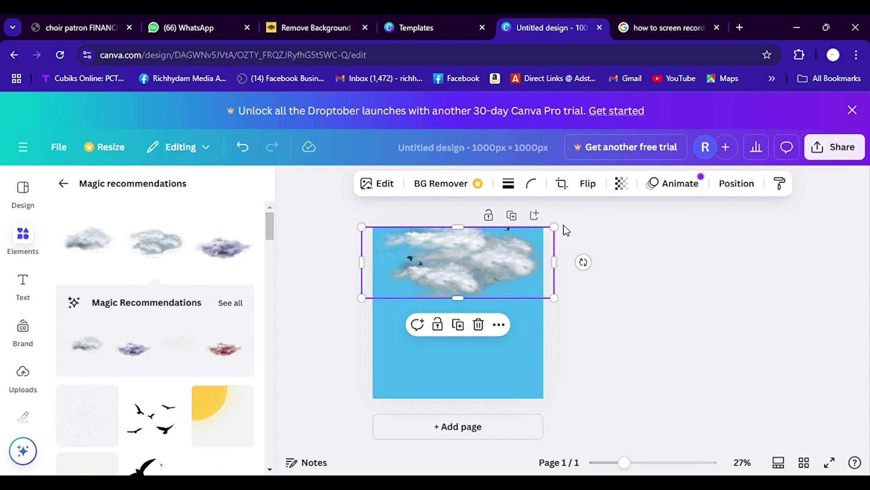
- Set the cloud graphic's transparency to 36 so the birds show through, and deselect it
{"action": "left_click", "coordinate": [626, 193]}
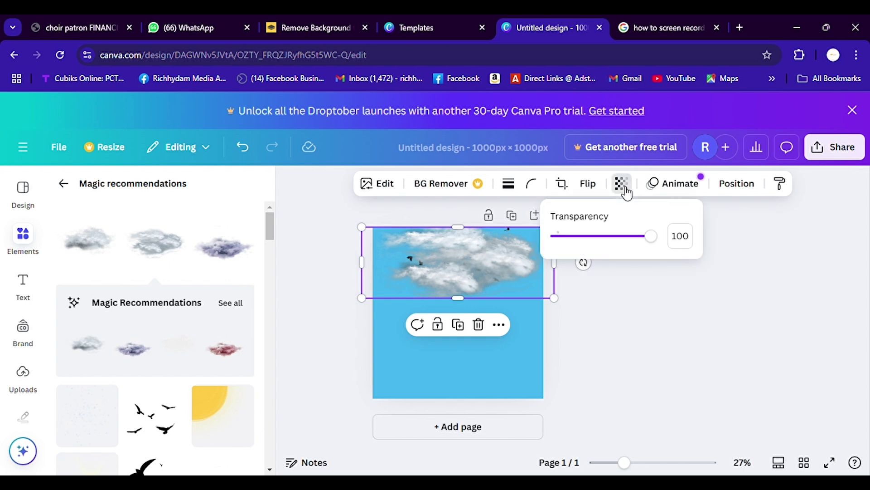
{"action": "left_click_drag", "start_coordinate": [647, 240], "coordinate": [608, 243]}
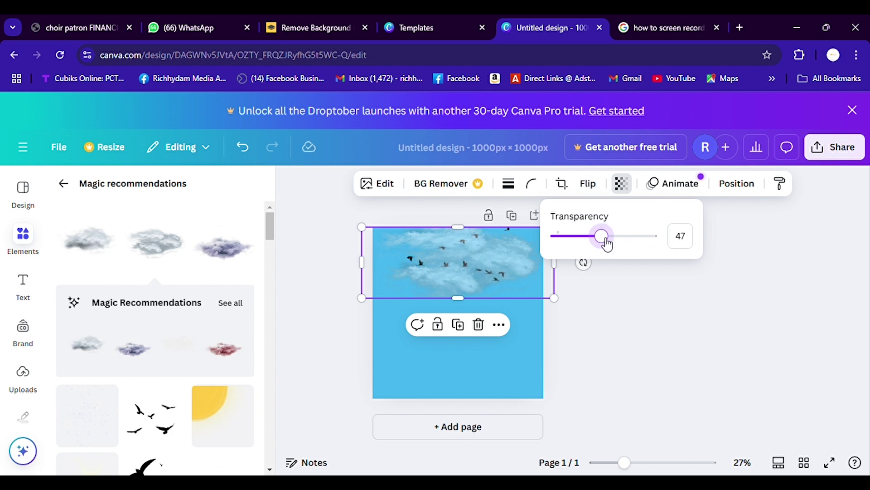
{"action": "left_click_drag", "start_coordinate": [608, 244], "coordinate": [597, 246]}
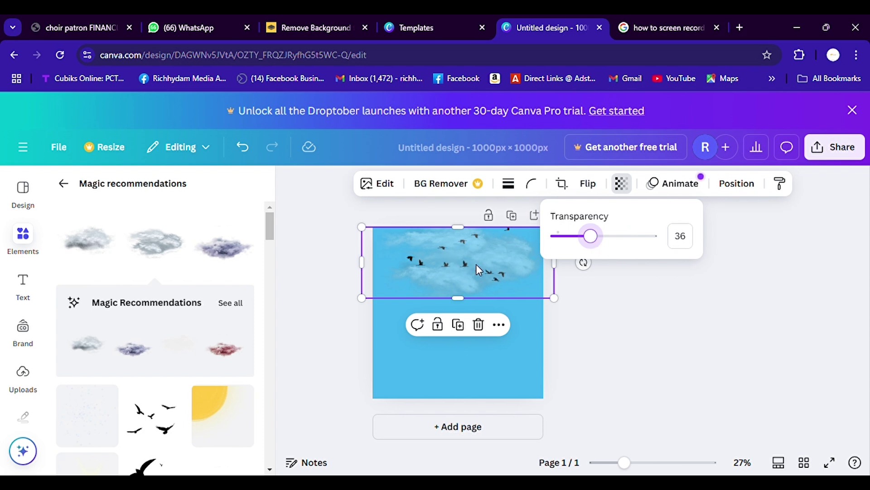
{"action": "left_click", "coordinate": [518, 314]}
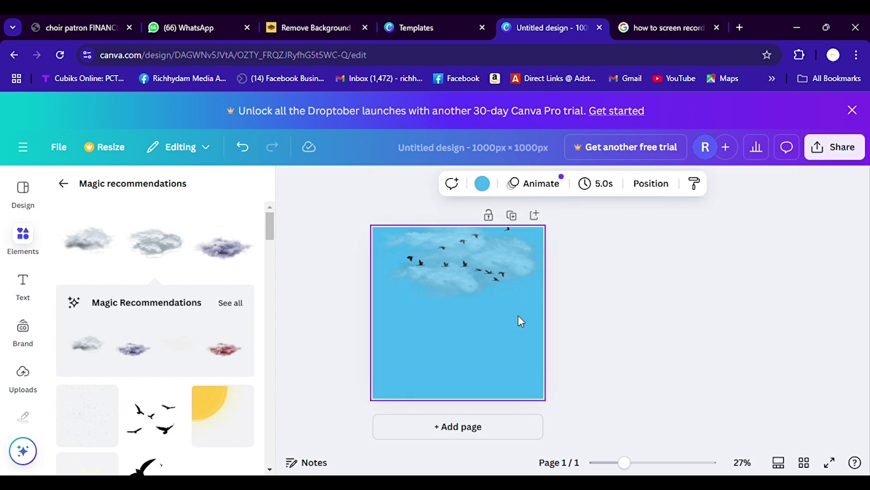
- Move the cloud off the birds, shrink the bird flock, and return the cloud to the page's upper edge
{"action": "left_click", "coordinate": [466, 262]}
{"action": "left_click_drag", "start_coordinate": [466, 262], "coordinate": [469, 295]}
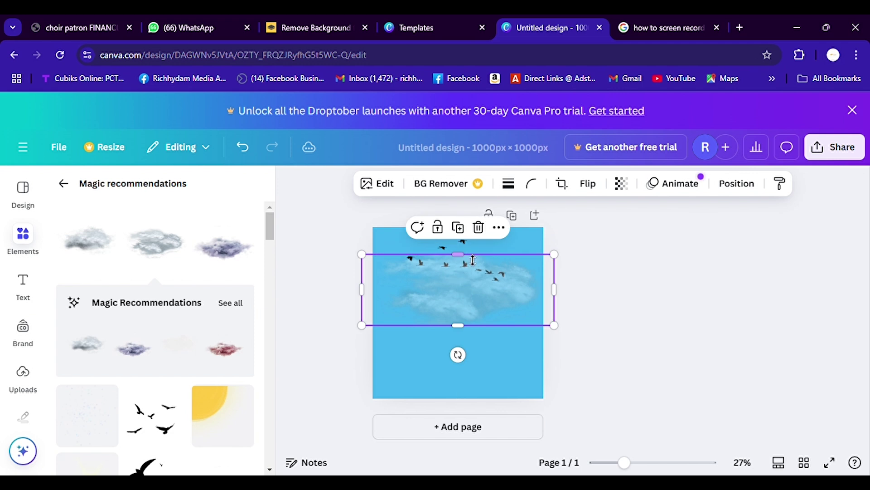
{"action": "left_click", "coordinate": [463, 242]}
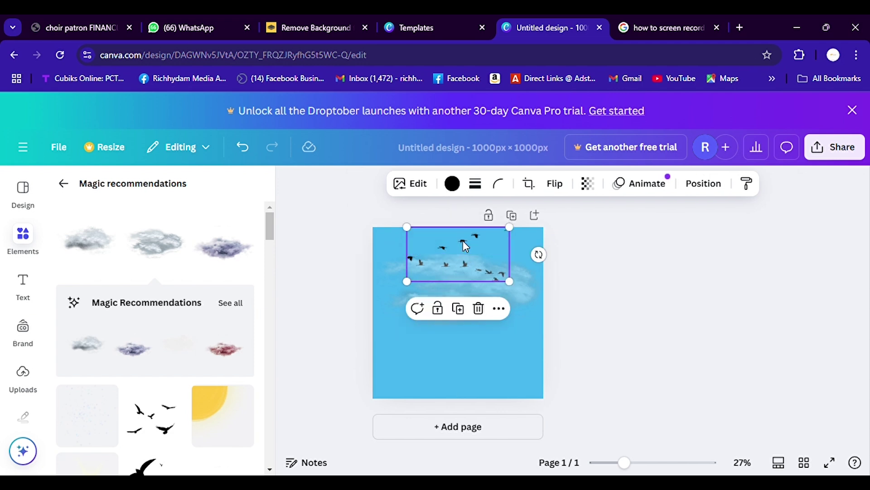
{"action": "left_click_drag", "start_coordinate": [521, 237], "coordinate": [494, 252]}
{"action": "left_click", "coordinate": [494, 299]}
{"action": "left_click_drag", "start_coordinate": [497, 295], "coordinate": [497, 267]}
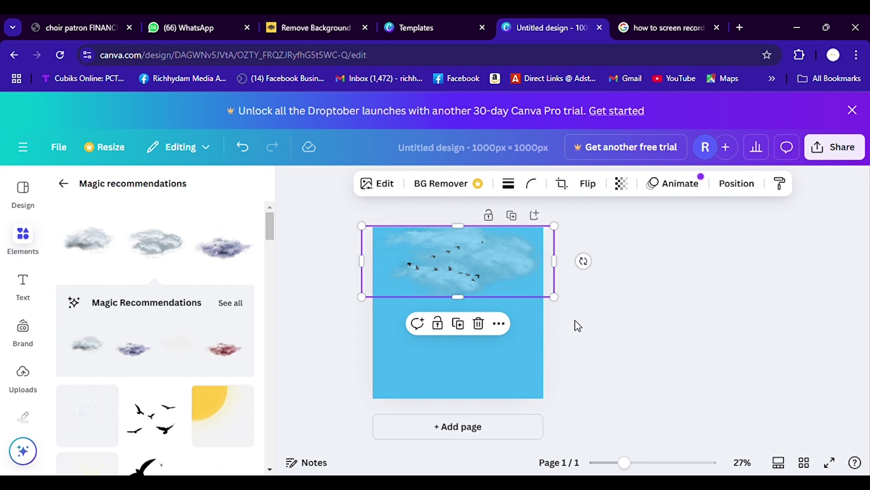
{"action": "left_click", "coordinate": [622, 249]}
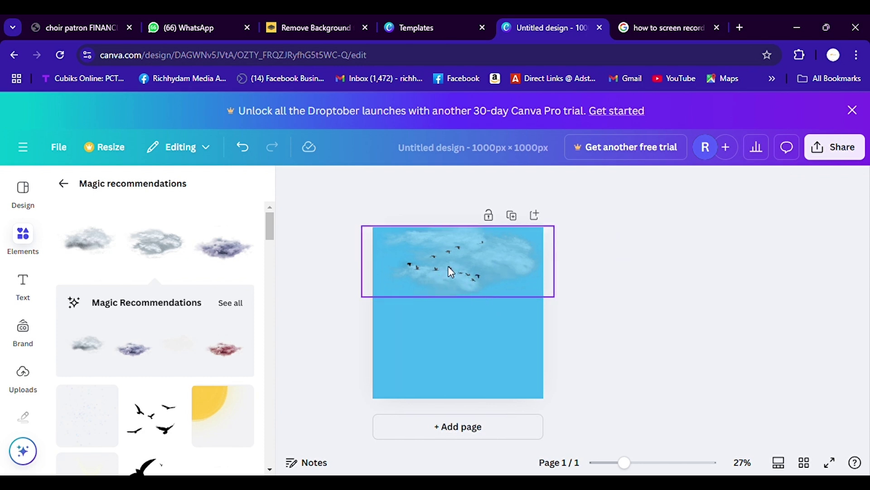
- Widen the cloud graphic so that it extends farther beyond the page's left edge
{"action": "left_click", "coordinate": [509, 259]}
{"action": "left_click_drag", "start_coordinate": [371, 265], "coordinate": [349, 265]}
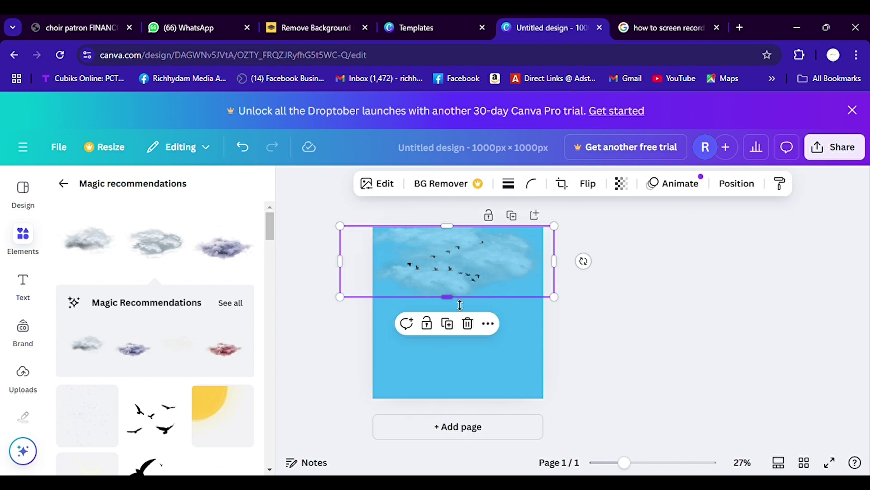
- Try to shorten the cloud graphic from its lower edge, and undo that change
{"action": "left_click_drag", "start_coordinate": [460, 295], "coordinate": [460, 277]}
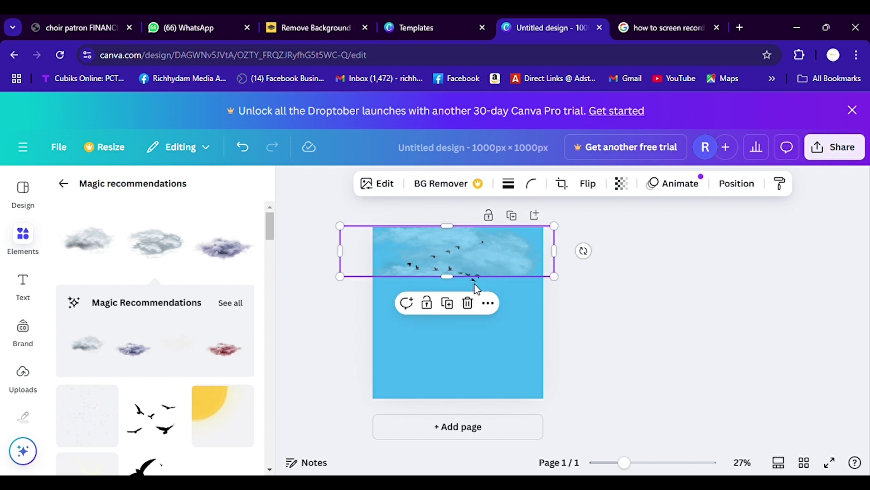
{"action": "left_click", "coordinate": [474, 284]}
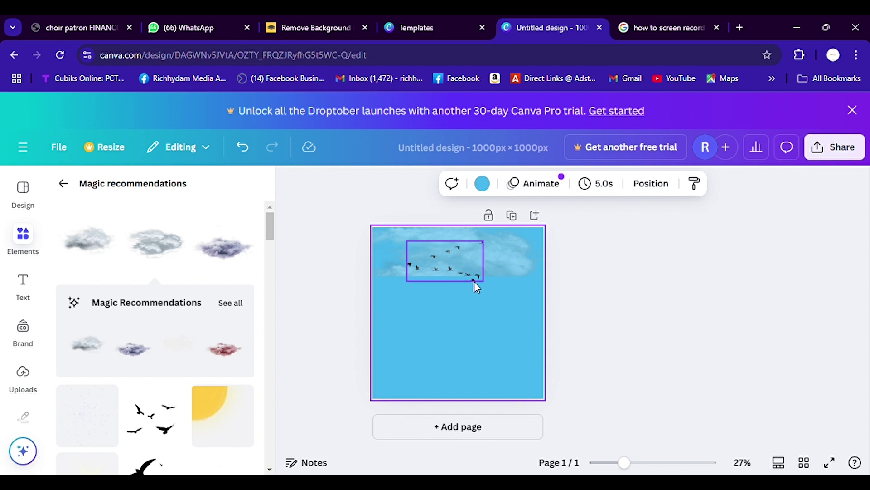
{"action": "left_click", "coordinate": [474, 282]}
{"action": "key", "text": "ctrl+z"}
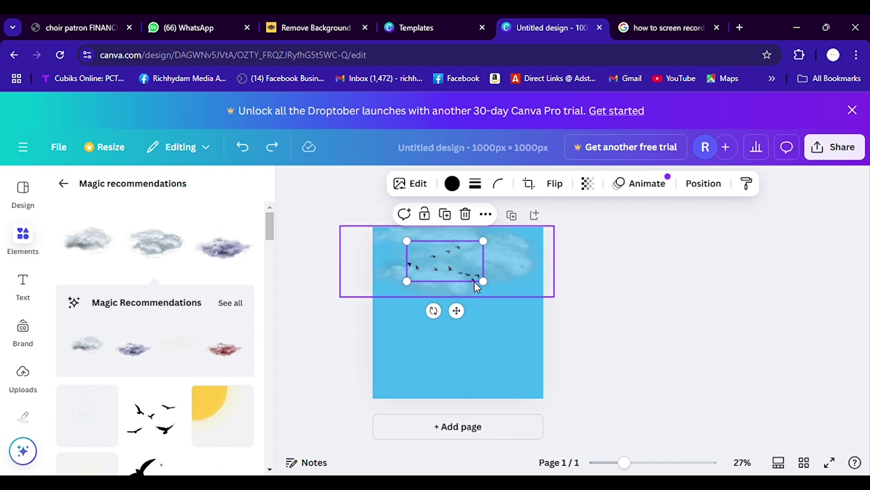
- Move the cloud graphic upward so that its upper part extends beyond the page's upper edge
{"action": "left_click_drag", "start_coordinate": [529, 262], "coordinate": [528, 246]}
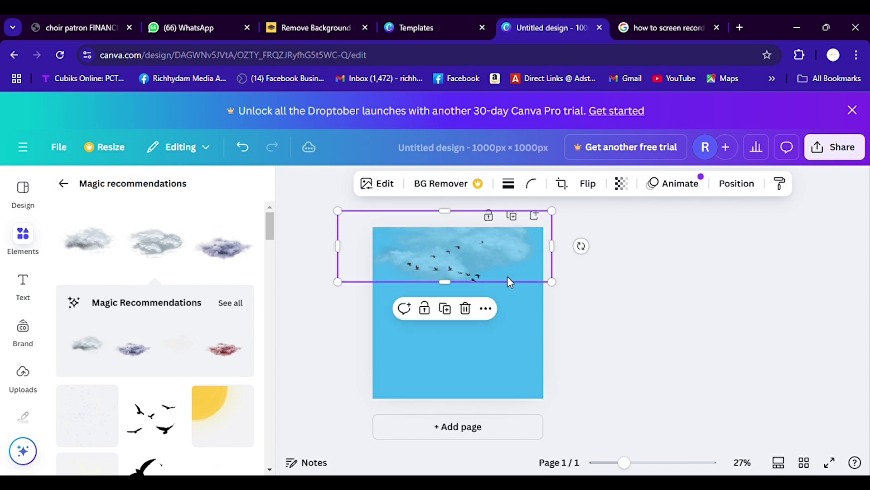
{"action": "left_click_drag", "start_coordinate": [591, 314], "coordinate": [471, 259]}
{"action": "left_click", "coordinate": [604, 306]}
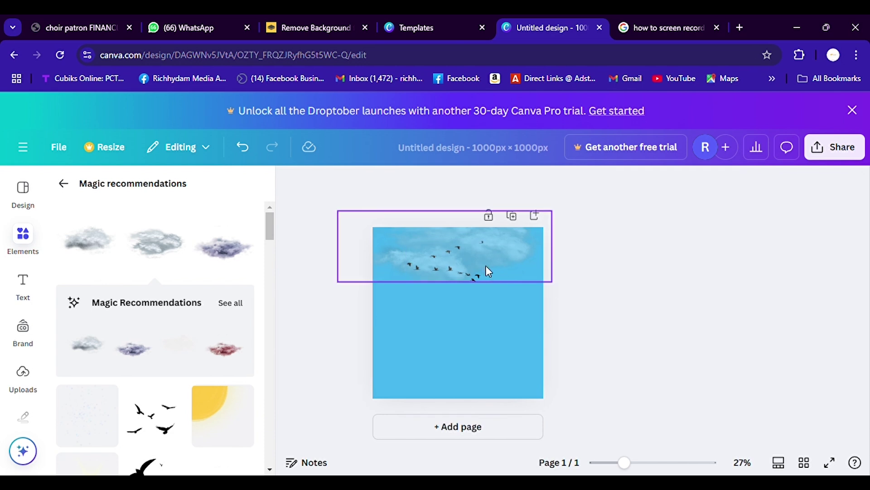
{"action": "left_click", "coordinate": [477, 276]}
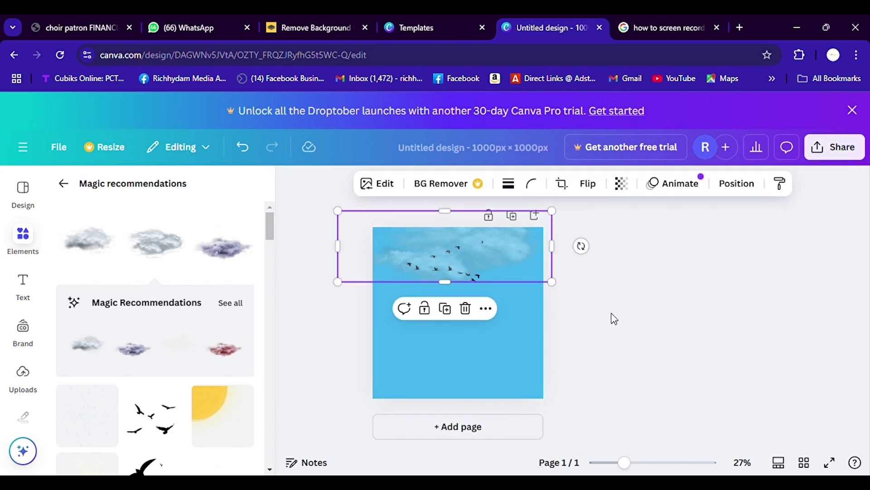
{"action": "left_click_drag", "start_coordinate": [512, 275], "coordinate": [508, 262]}
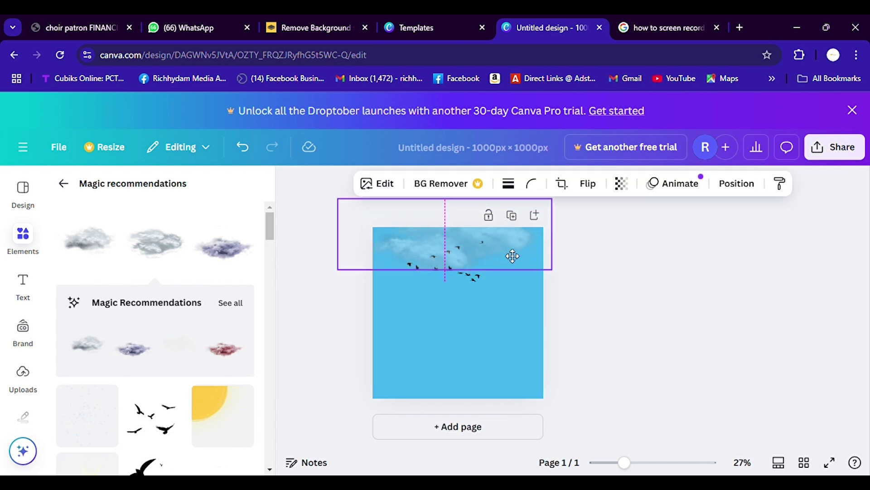
- Bring the bird flock forward one layer so that it sits in front of the cloud
{"action": "left_click", "coordinate": [481, 280]}
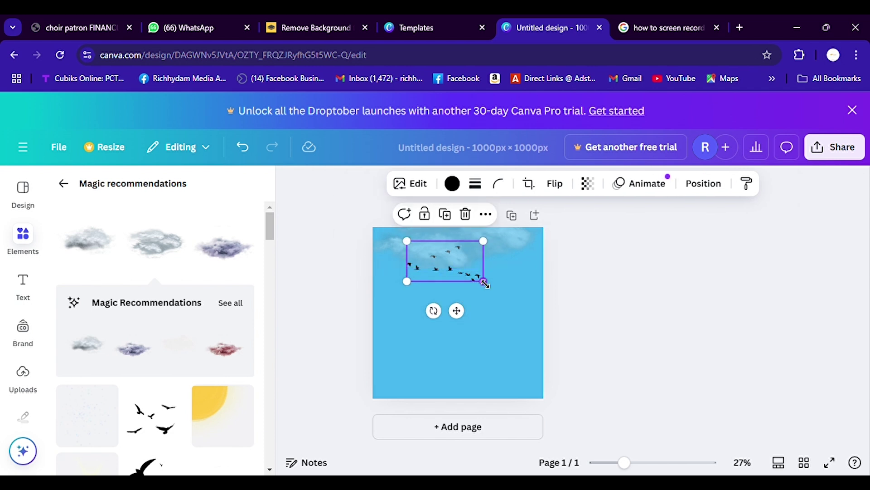
{"action": "right_click", "coordinate": [484, 282]}
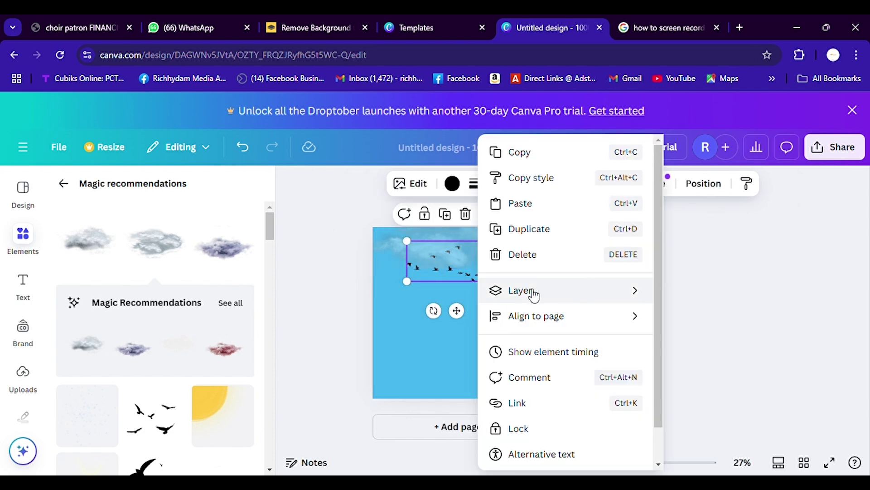
{"action": "mouse_move", "coordinate": [535, 295]}
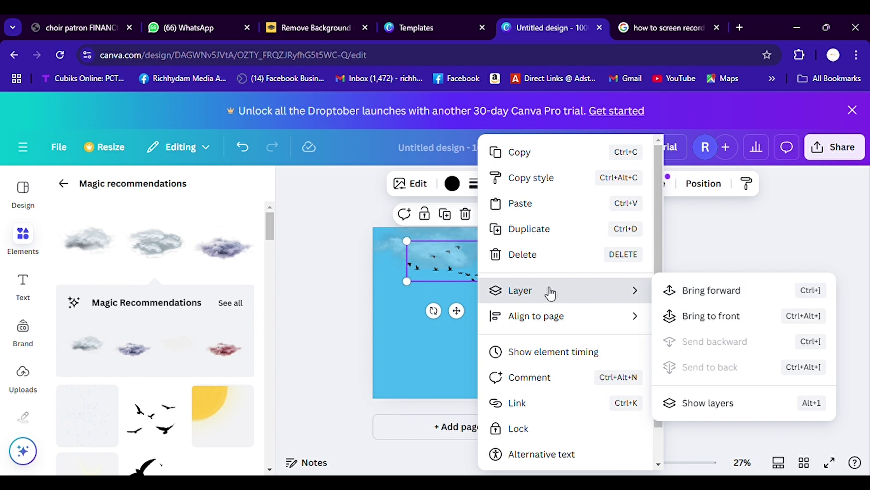
{"action": "left_click", "coordinate": [720, 292]}
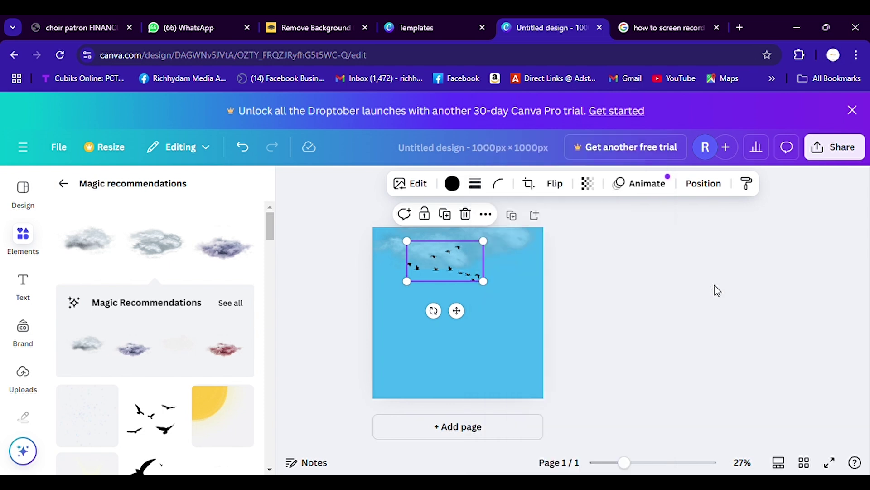
- Recolor the bird flock with the palest photo color and move it up against the page's upper edge
{"action": "left_click", "coordinate": [454, 186]}
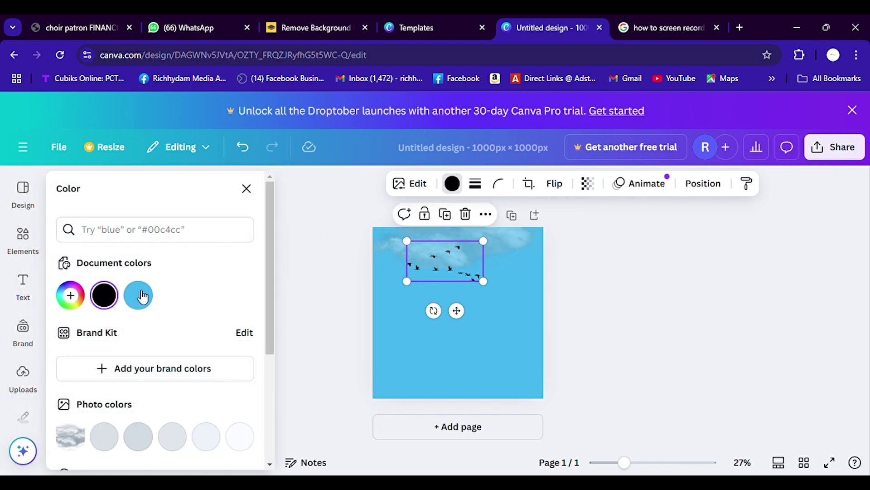
{"action": "left_click", "coordinate": [239, 439]}
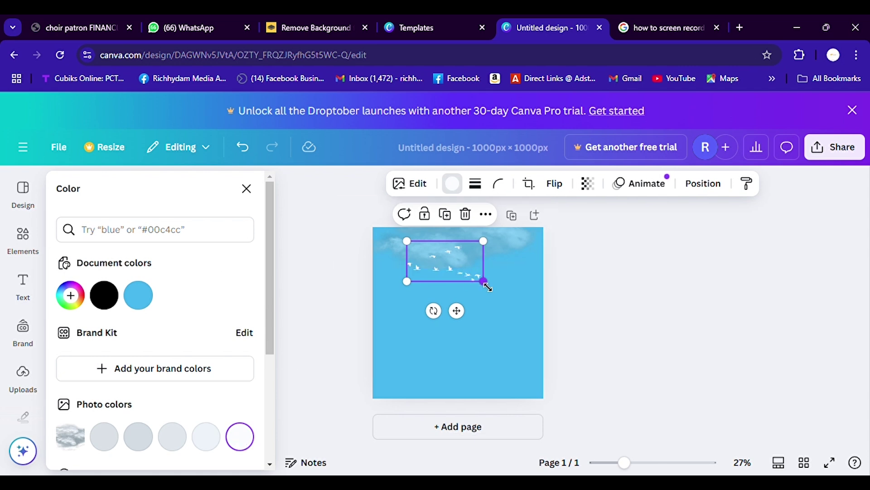
{"action": "left_click_drag", "start_coordinate": [485, 285], "coordinate": [482, 263]}
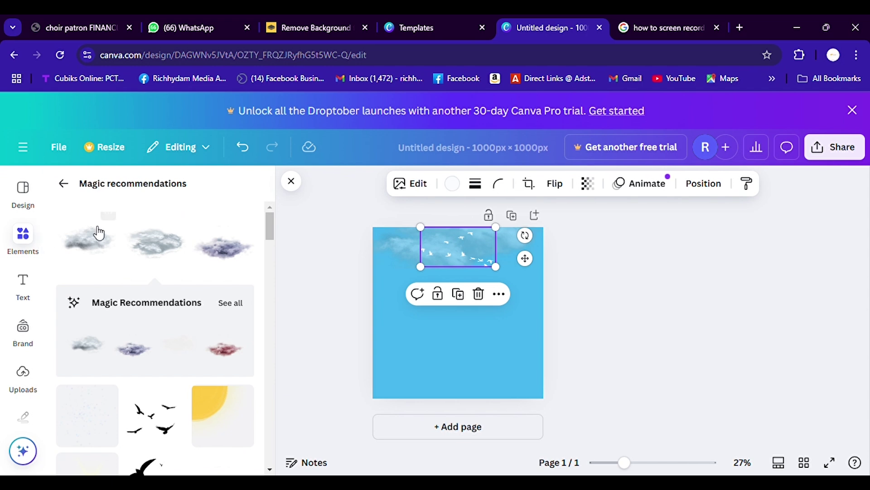
- Return from the graphics collections to the main elements library and open the full Stickers collection
{"action": "left_click", "coordinate": [68, 188]}
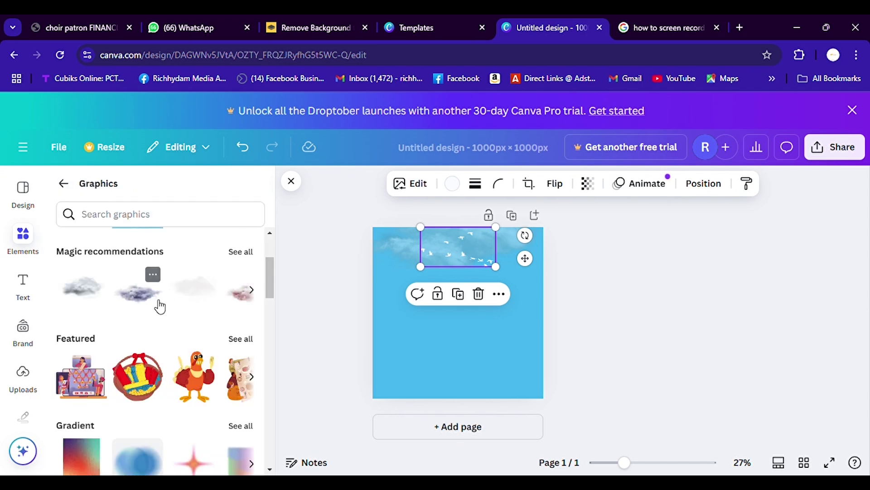
{"action": "scroll", "coordinate": [137, 321], "scroll_direction": "down", "scroll_amount": 1}
{"action": "scroll", "coordinate": [136, 344], "scroll_direction": "up", "scroll_amount": 2}
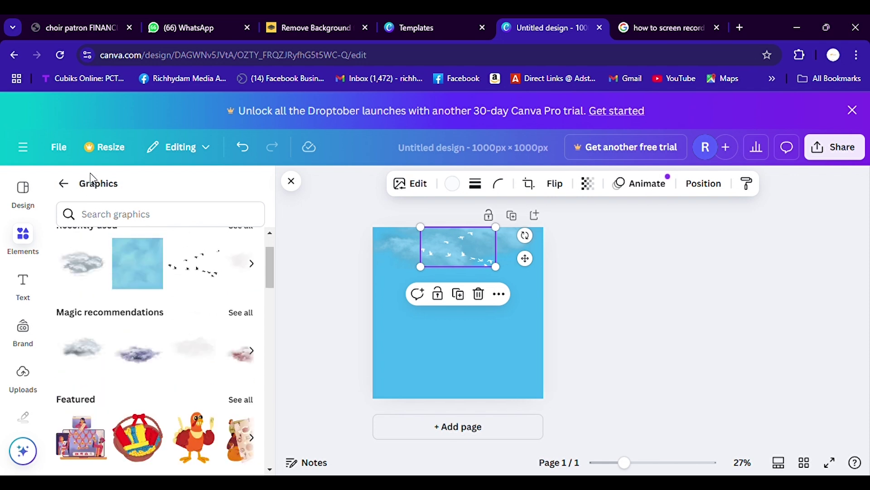
{"action": "left_click", "coordinate": [64, 183]}
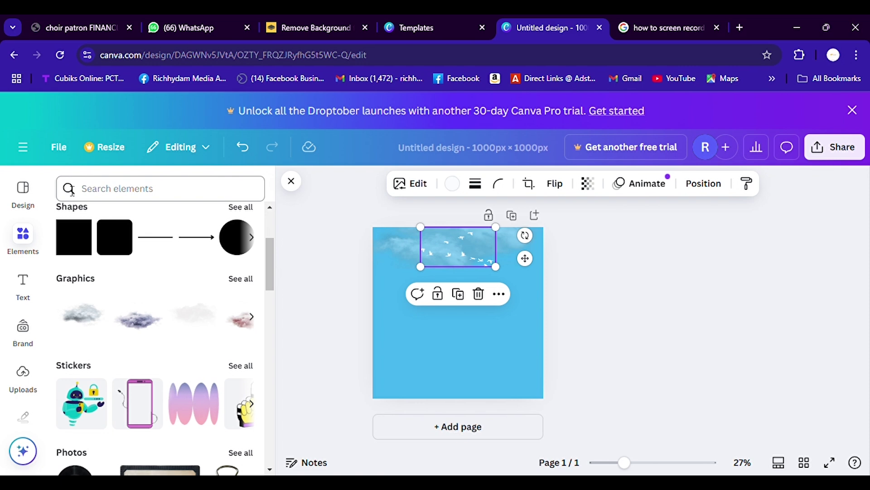
{"action": "scroll", "coordinate": [97, 288], "scroll_direction": "down", "scroll_amount": 2}
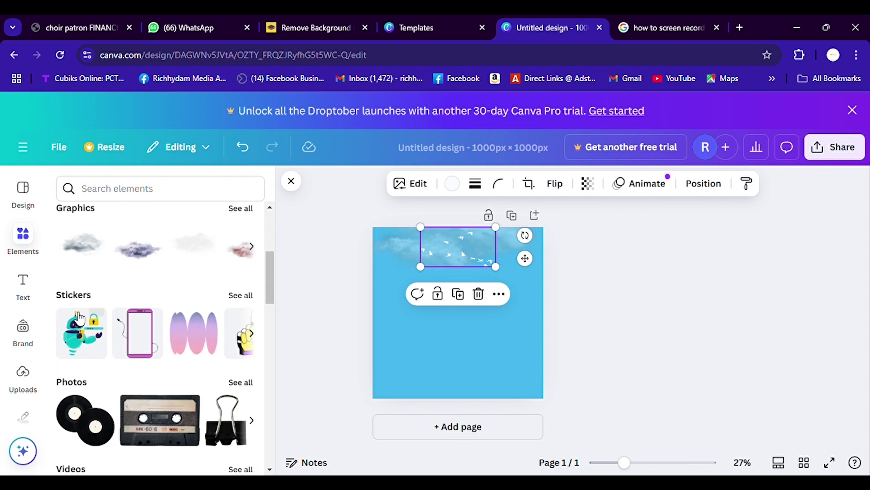
{"action": "left_click", "coordinate": [244, 298]}
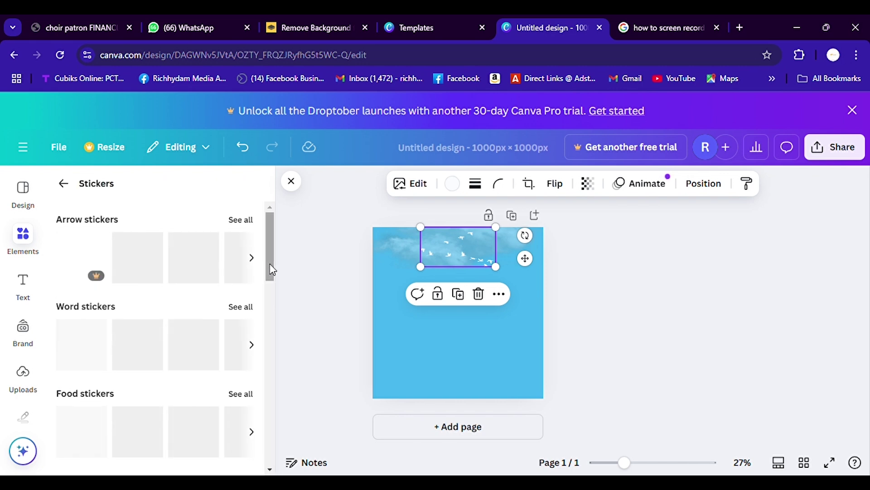
- Try the open-book word sticker on the page, scale it down in the lower half, and delete it
{"action": "mouse_move", "coordinate": [270, 263]}
{"action": "left_mouse_down"}
{"action": "mouse_move", "coordinate": [272, 274]}
{"action": "mouse_move", "coordinate": [270, 263]}
{"action": "left_mouse_up"}
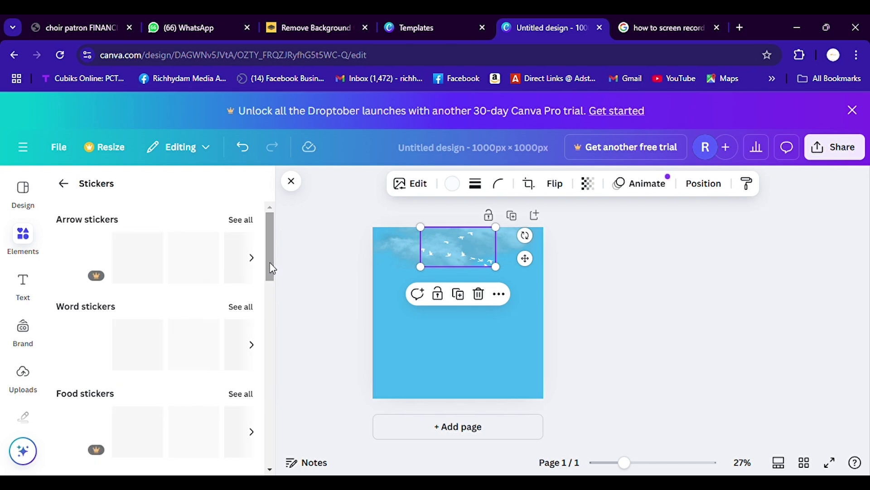
{"action": "mouse_move", "coordinate": [270, 263]}
{"action": "left_mouse_down"}
{"action": "mouse_move", "coordinate": [266, 344]}
{"action": "mouse_move", "coordinate": [266, 260]}
{"action": "left_mouse_up"}
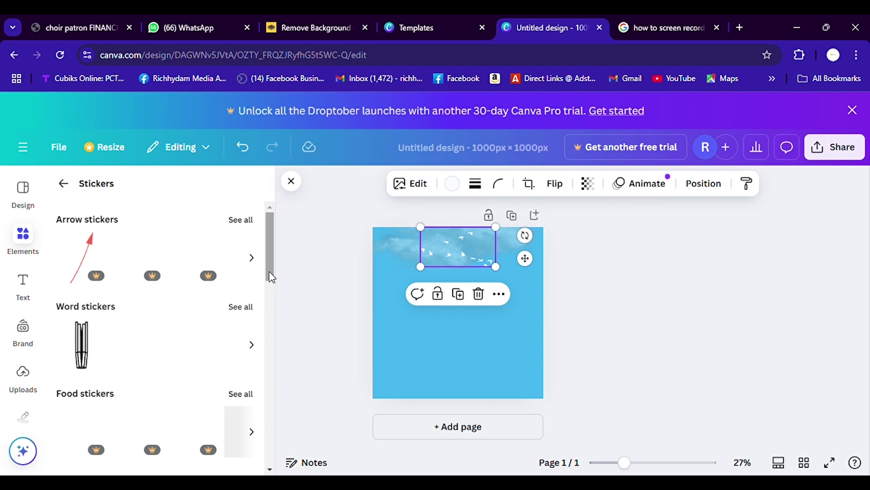
{"action": "left_click_drag", "start_coordinate": [271, 278], "coordinate": [274, 289]}
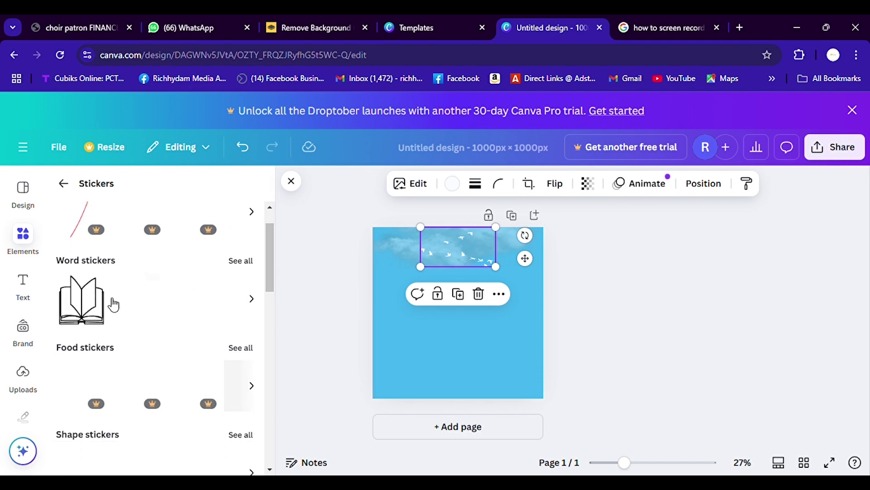
{"action": "left_click", "coordinate": [90, 316]}
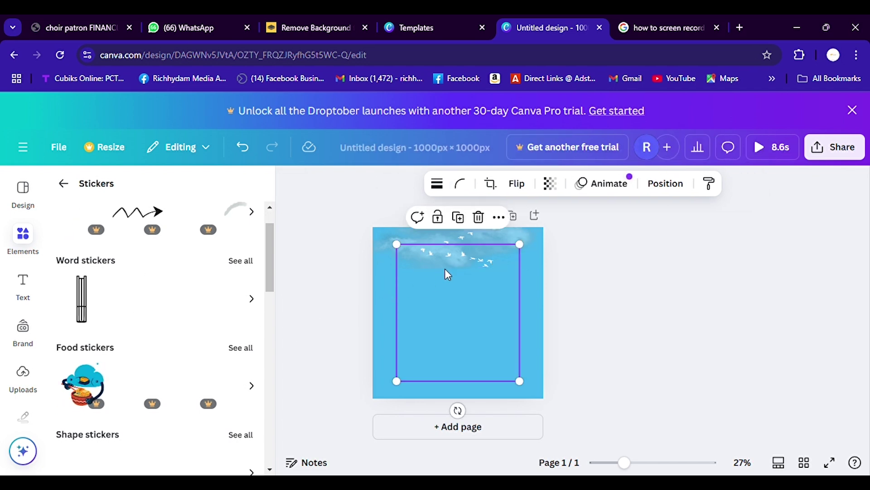
{"action": "left_click_drag", "start_coordinate": [523, 253], "coordinate": [488, 313]}
{"action": "left_click_drag", "start_coordinate": [444, 341], "coordinate": [480, 336]}
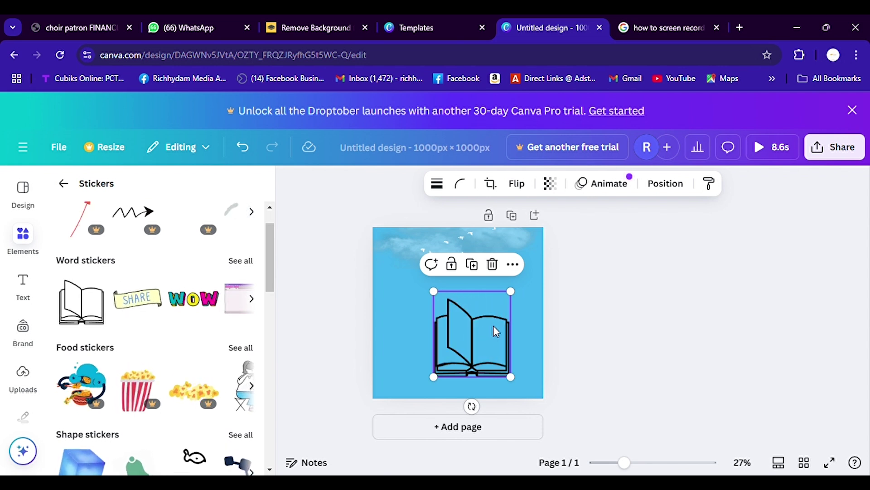
{"action": "left_click_drag", "start_coordinate": [497, 330], "coordinate": [490, 326]}
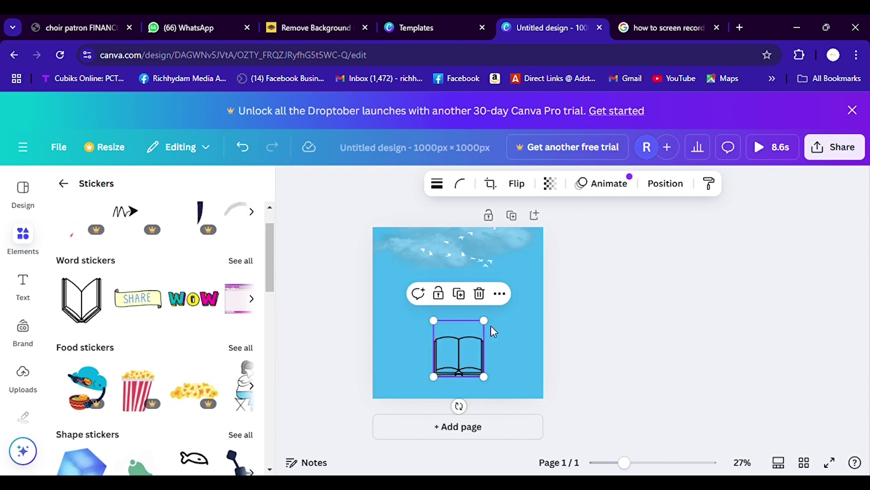
{"action": "left_click", "coordinate": [479, 292]}
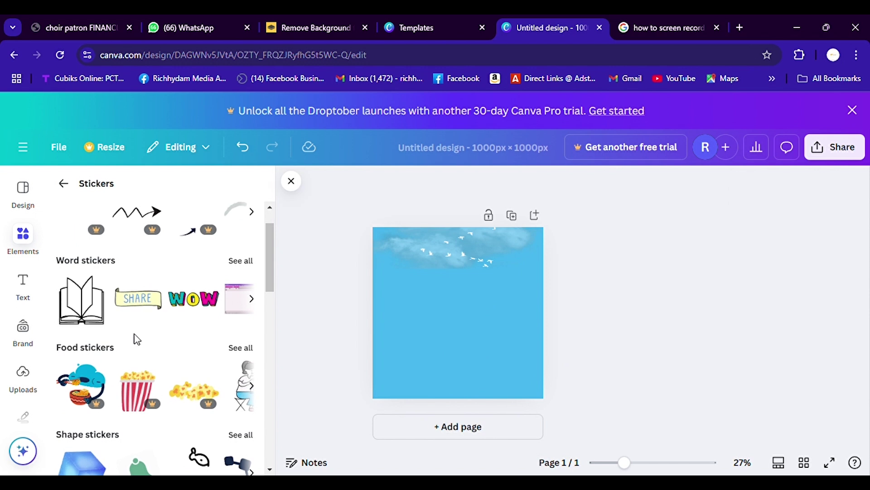
- Browse the sticker categories, return to the main elements library and look over its Photos and Videos sections
{"action": "scroll", "coordinate": [134, 336], "scroll_direction": "down", "scroll_amount": 5}
{"action": "scroll", "coordinate": [136, 337], "scroll_direction": "down", "scroll_amount": 10}
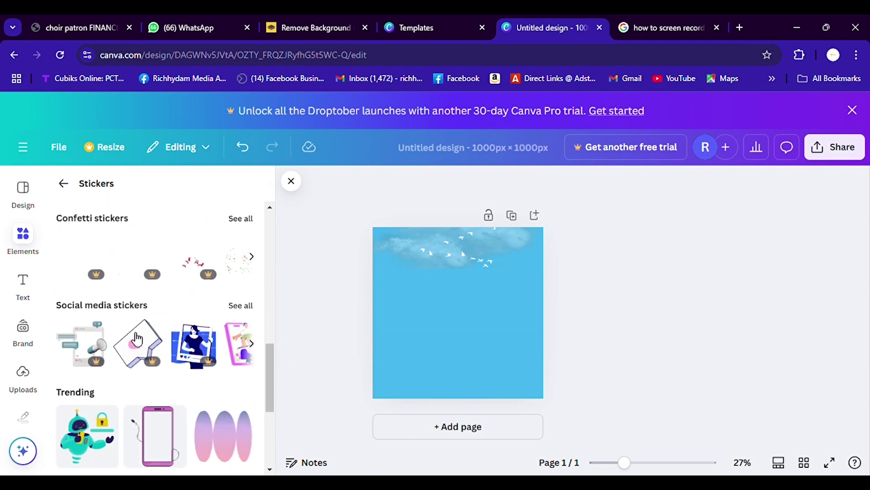
{"action": "scroll", "coordinate": [137, 337], "scroll_direction": "up", "scroll_amount": 6}
{"action": "scroll", "coordinate": [137, 338], "scroll_direction": "up", "scroll_amount": 8}
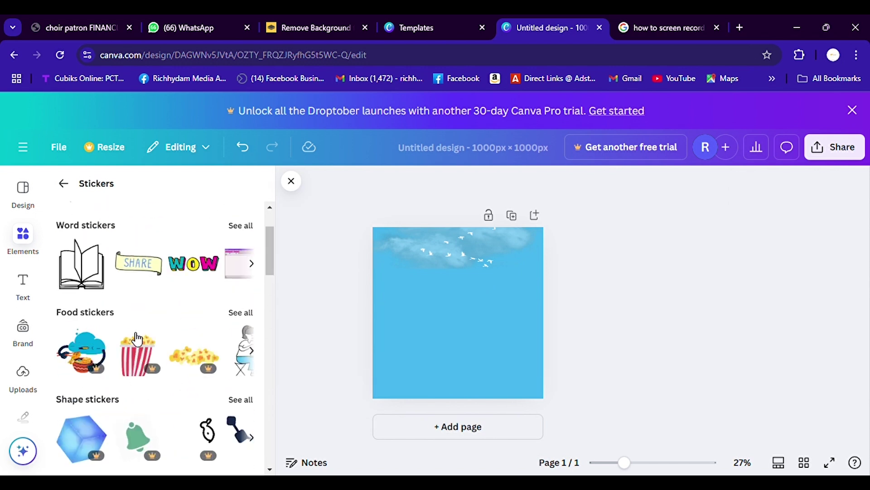
{"action": "left_click", "coordinate": [64, 186]}
{"action": "scroll", "coordinate": [109, 346], "scroll_direction": "down", "scroll_amount": 2}
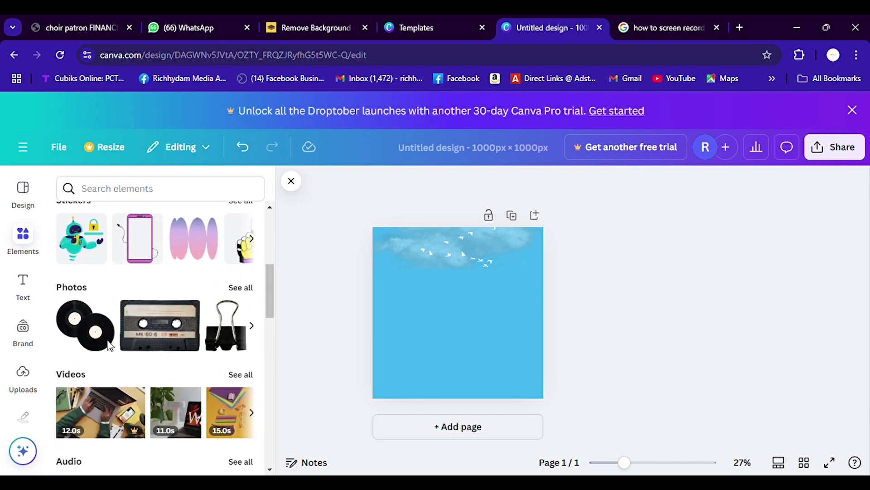
{"action": "scroll", "coordinate": [107, 341], "scroll_direction": "up", "scroll_amount": 1}
{"action": "scroll", "coordinate": [107, 342], "scroll_direction": "down", "scroll_amount": 1}
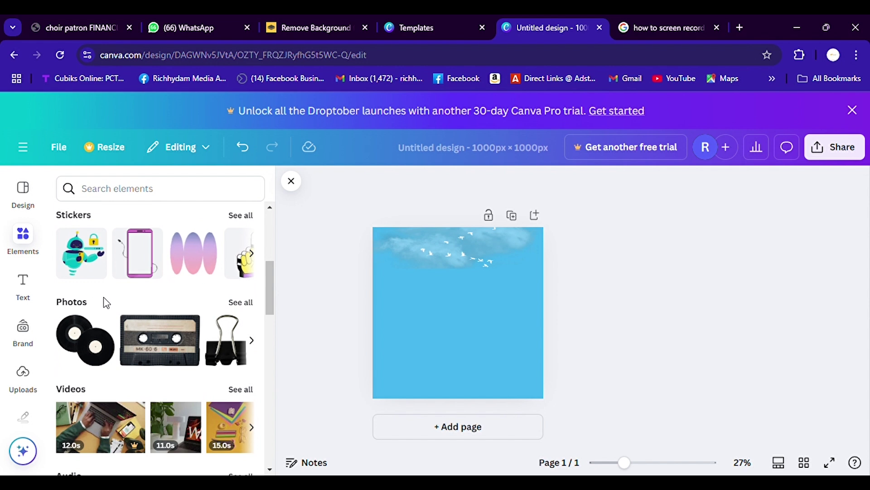
- Open the full Photos collection, look over its trending pictures and search it for "lion"
{"action": "left_click", "coordinate": [242, 303]}
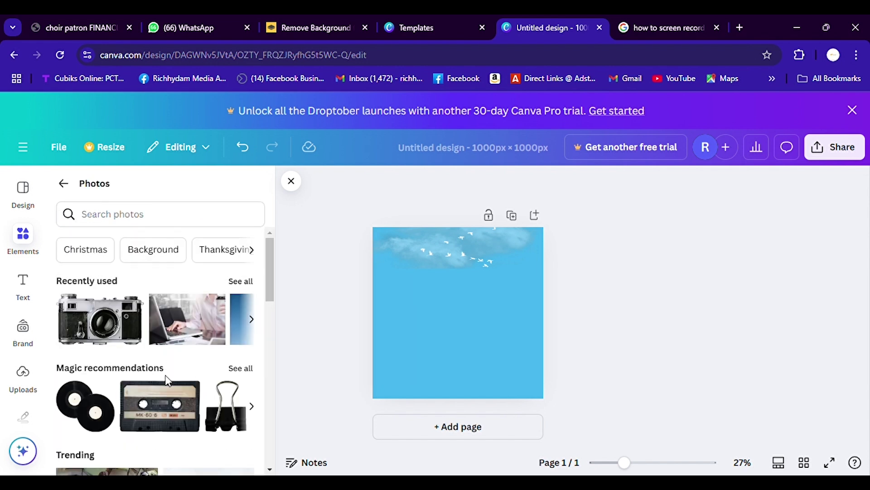
{"action": "scroll", "coordinate": [167, 381], "scroll_direction": "down", "scroll_amount": 4}
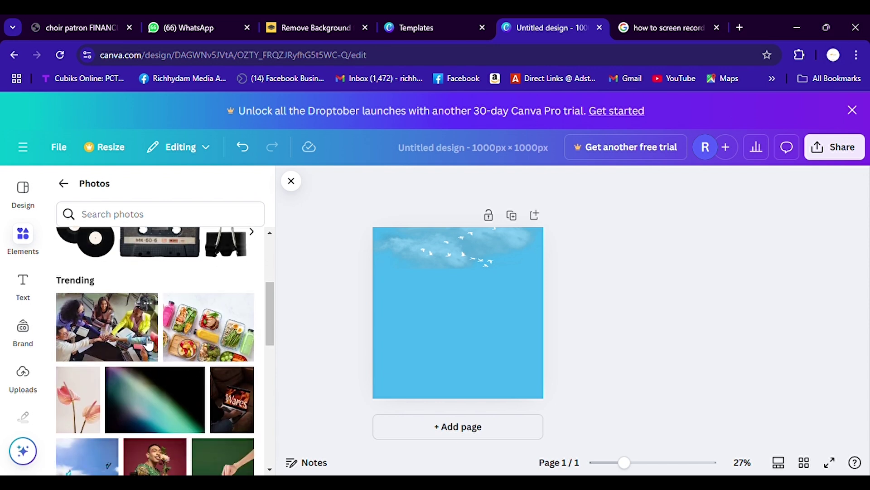
{"action": "scroll", "coordinate": [128, 340], "scroll_direction": "down", "scroll_amount": 10}
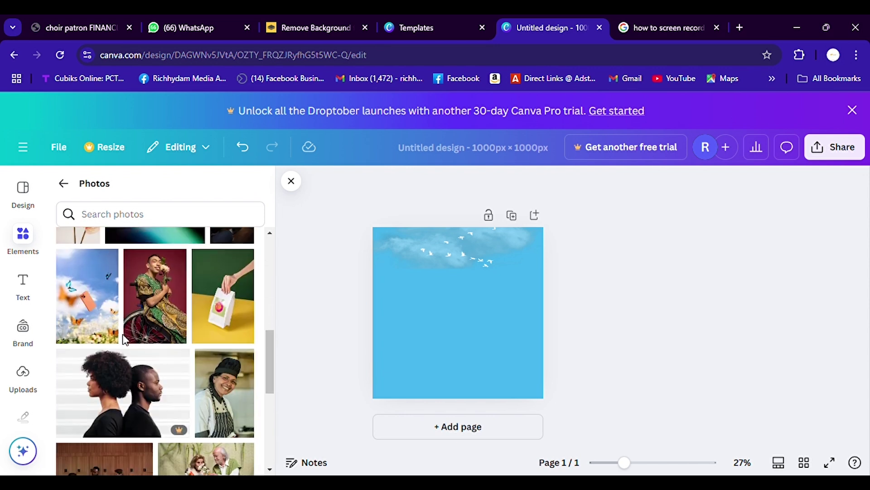
{"action": "scroll", "coordinate": [128, 340], "scroll_direction": "down", "scroll_amount": 1}
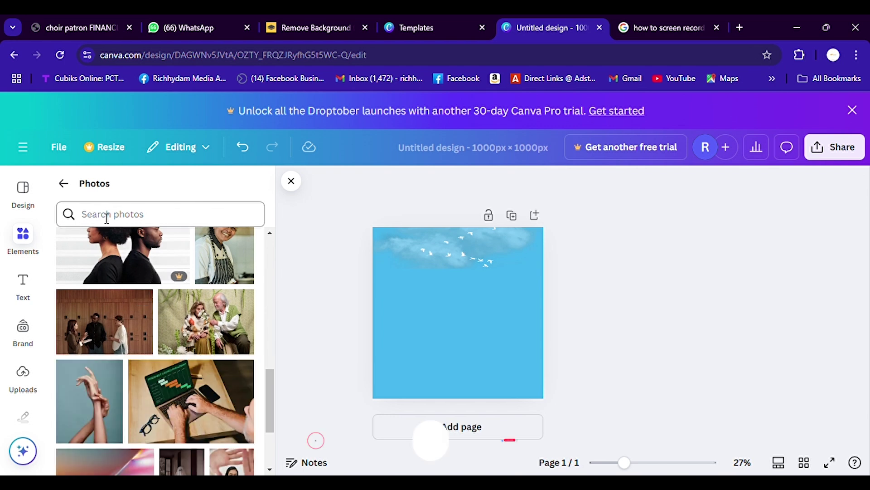
{"action": "left_click", "coordinate": [122, 215]}
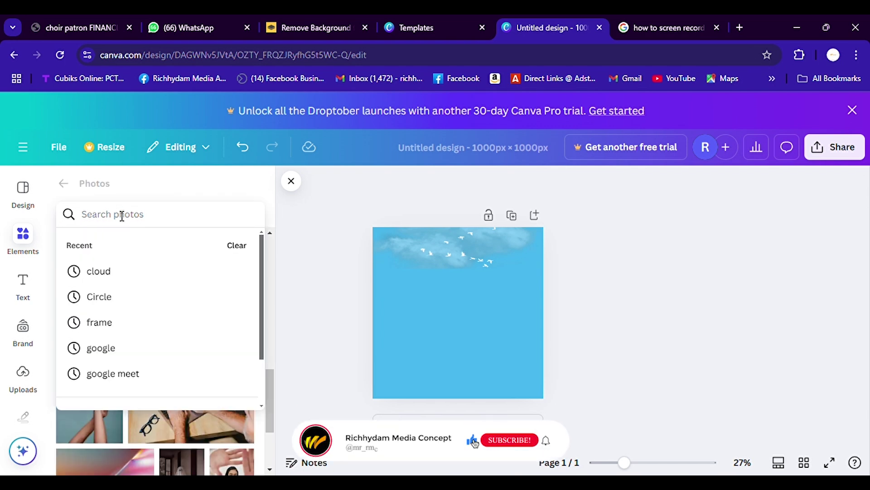
{"action": "type", "text": "lio"}
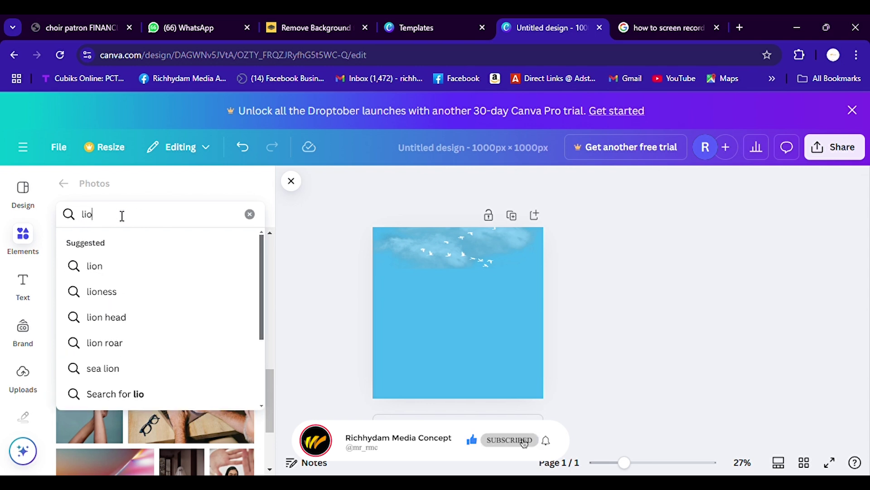
{"action": "key", "text": "Return"}
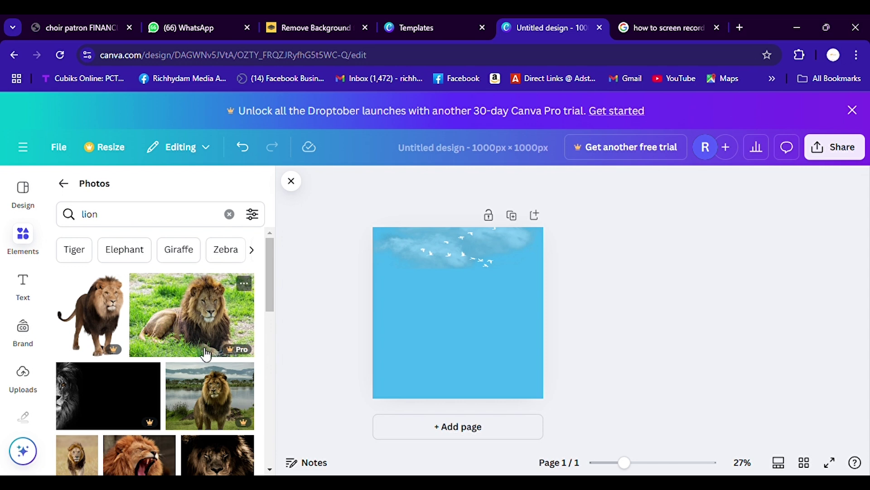
{"action": "scroll", "coordinate": [202, 353], "scroll_direction": "down", "scroll_amount": 3}
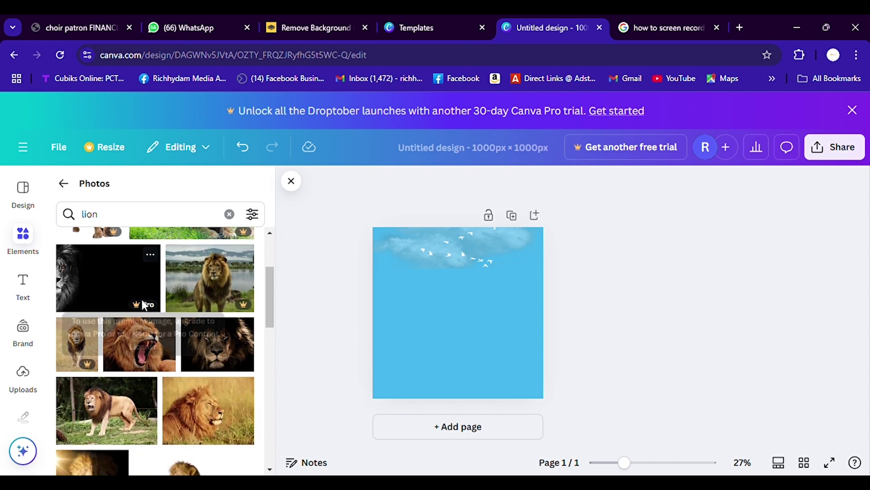
- Add the roaring lion photo to the page and scale it down near the middle
{"action": "left_click", "coordinate": [159, 357]}
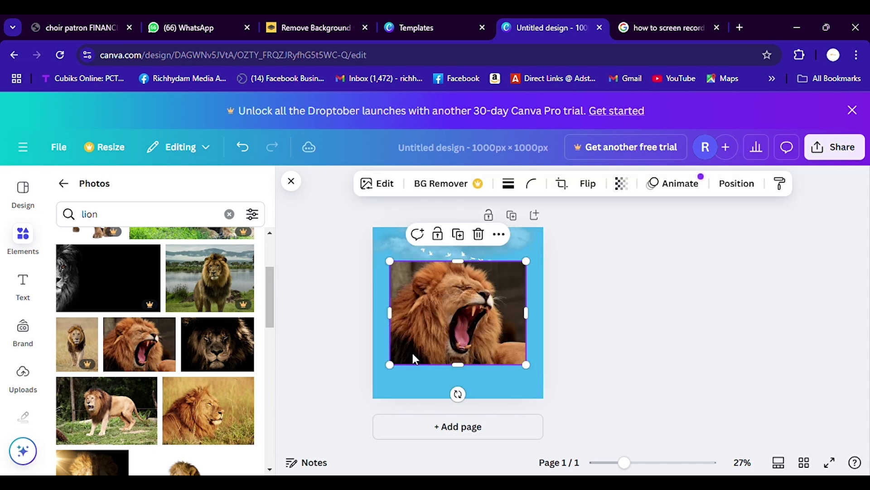
{"action": "mouse_move", "coordinate": [463, 338]}
{"action": "left_mouse_down"}
{"action": "mouse_move", "coordinate": [471, 350]}
{"action": "mouse_move", "coordinate": [463, 345]}
{"action": "left_mouse_up"}
{"action": "left_click_drag", "start_coordinate": [528, 371], "coordinate": [477, 327]}
- Return to the main elements library and look through its sections from AI image generator to Frames and Grids
{"action": "left_click", "coordinate": [23, 234]}
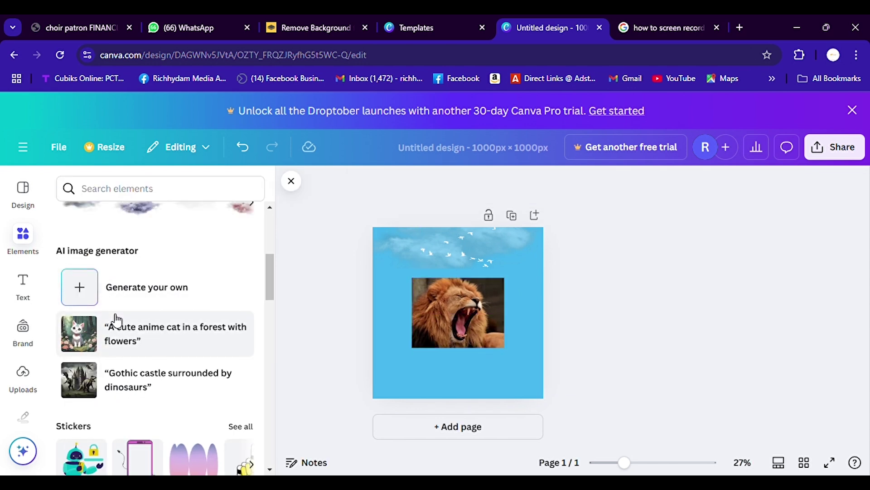
{"action": "scroll", "coordinate": [116, 317], "scroll_direction": "up", "scroll_amount": 3}
{"action": "scroll", "coordinate": [115, 317], "scroll_direction": "up", "scroll_amount": 1}
{"action": "scroll", "coordinate": [113, 318], "scroll_direction": "down", "scroll_amount": 2}
{"action": "scroll", "coordinate": [112, 317], "scroll_direction": "up", "scroll_amount": 2}
{"action": "scroll", "coordinate": [113, 316], "scroll_direction": "down", "scroll_amount": 6}
{"action": "scroll", "coordinate": [114, 317], "scroll_direction": "down", "scroll_amount": 5}
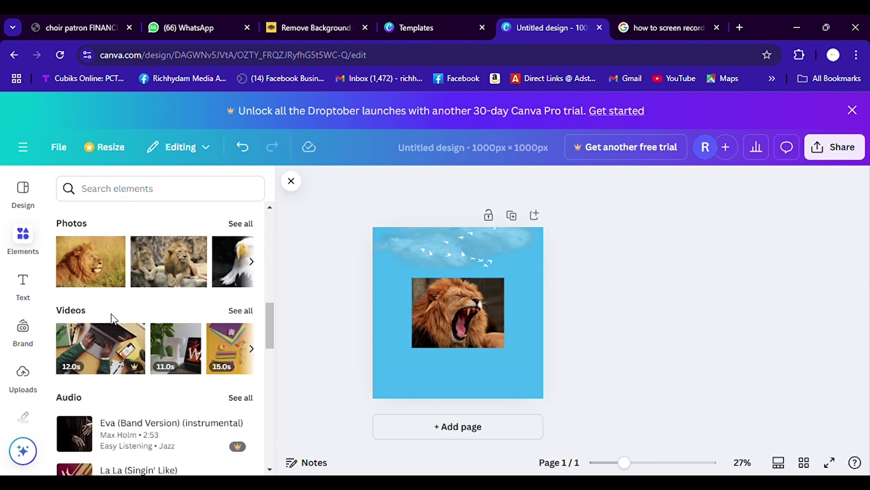
{"action": "scroll", "coordinate": [86, 290], "scroll_direction": "down", "scroll_amount": 5}
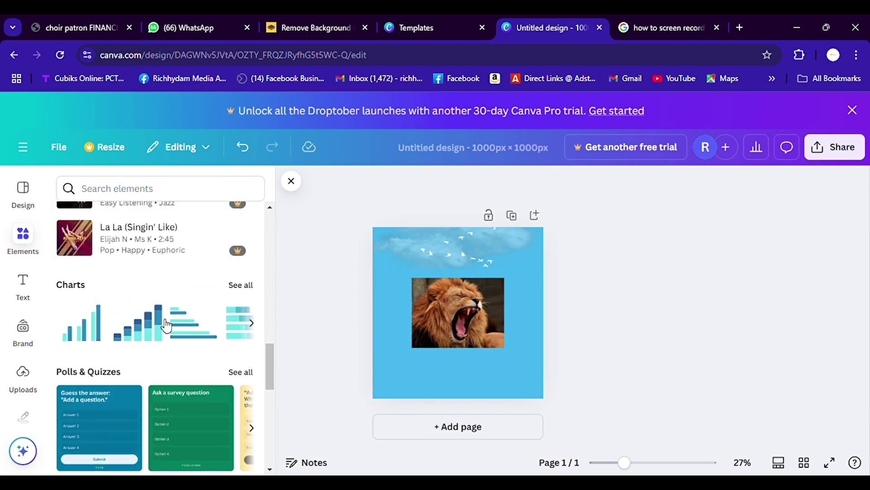
{"action": "scroll", "coordinate": [165, 334], "scroll_direction": "down", "scroll_amount": 3}
{"action": "scroll", "coordinate": [165, 334], "scroll_direction": "down", "scroll_amount": 3}
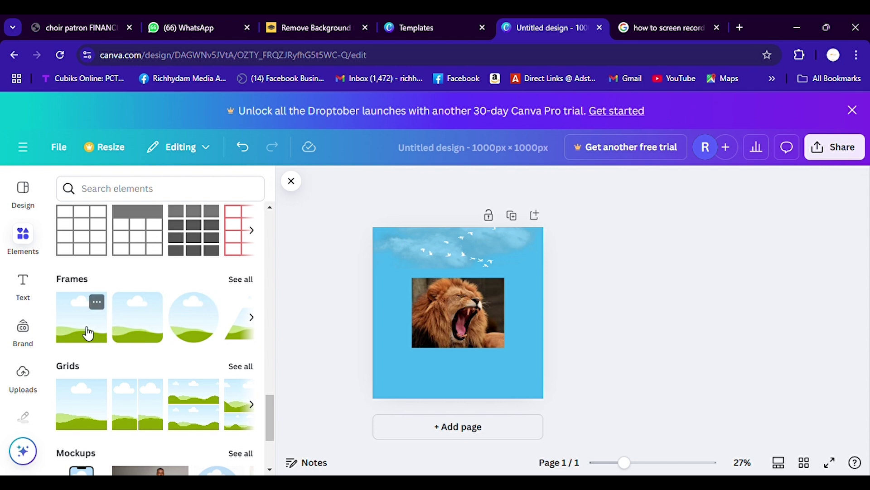
- Add the square frame, scale it down over the lion photo's right part, and undo a trial height stretch
{"action": "left_click", "coordinate": [87, 333]}
{"action": "left_click_drag", "start_coordinate": [449, 327], "coordinate": [521, 349]}
{"action": "left_click_drag", "start_coordinate": [566, 381], "coordinate": [539, 357]}
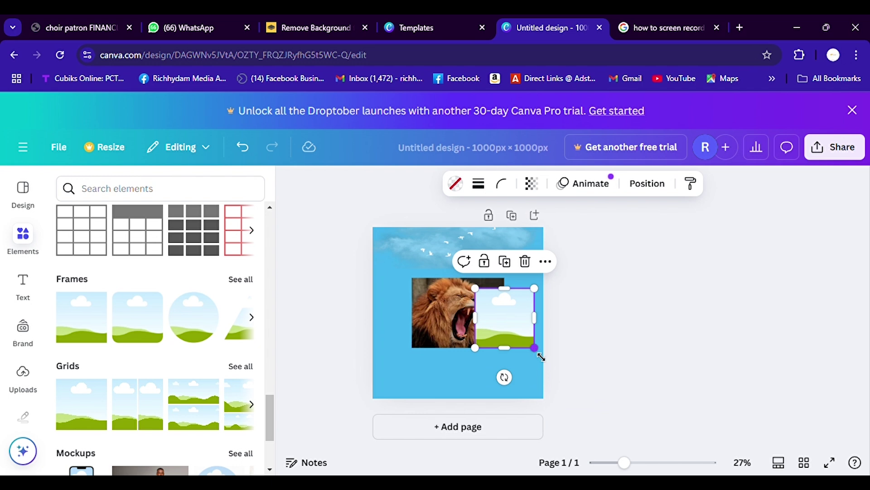
{"action": "mouse_move", "coordinate": [518, 357]}
{"action": "left_mouse_down"}
{"action": "mouse_move", "coordinate": [517, 328]}
{"action": "mouse_move", "coordinate": [525, 370]}
{"action": "left_mouse_up"}
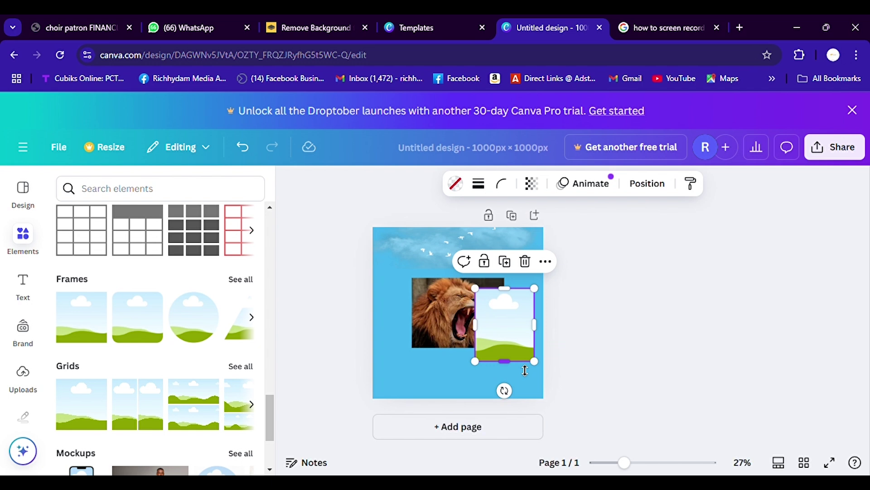
{"action": "key", "text": "ctrl+z"}
- Shrink the square frame further, widen it slightly and move it directly below the lion photo
{"action": "mouse_move", "coordinate": [546, 357]}
{"action": "left_mouse_down"}
{"action": "mouse_move", "coordinate": [535, 347]}
{"action": "mouse_move", "coordinate": [565, 379]}
{"action": "mouse_move", "coordinate": [541, 355]}
{"action": "left_mouse_up"}
{"action": "left_click_drag", "start_coordinate": [544, 297], "coordinate": [478, 309]}
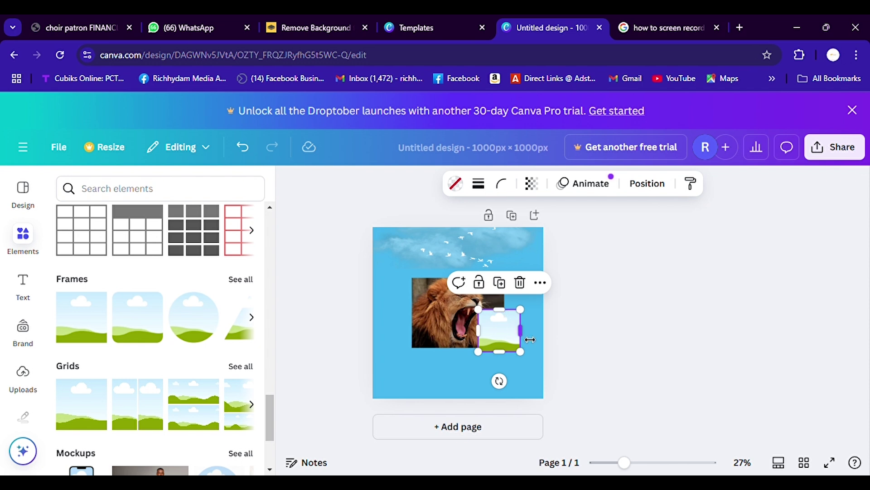
{"action": "left_click_drag", "start_coordinate": [530, 340], "coordinate": [537, 340]}
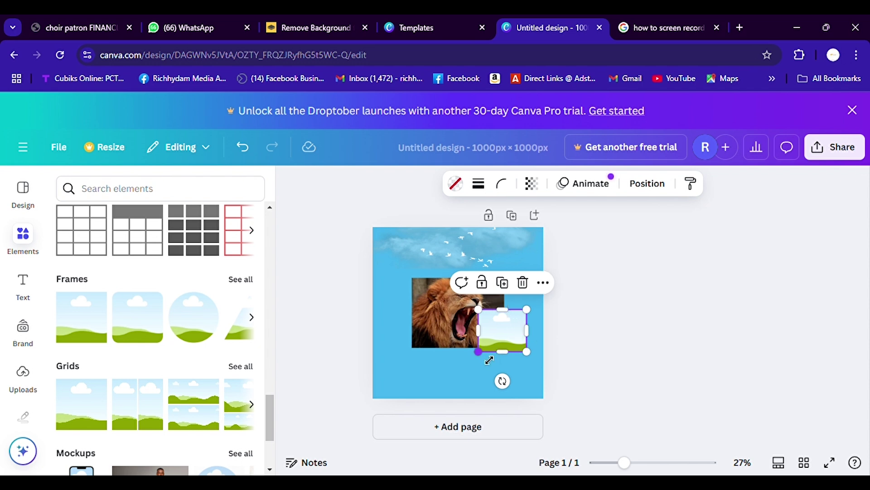
{"action": "left_click_drag", "start_coordinate": [489, 360], "coordinate": [461, 380]}
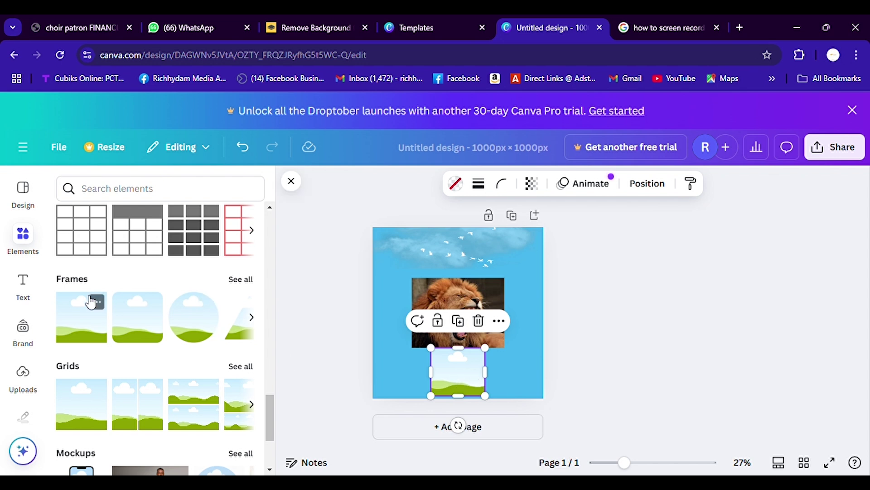
- Look over the uploaded images and upload the picture of the young man in the red jacket and cap
{"action": "left_click", "coordinate": [22, 373]}
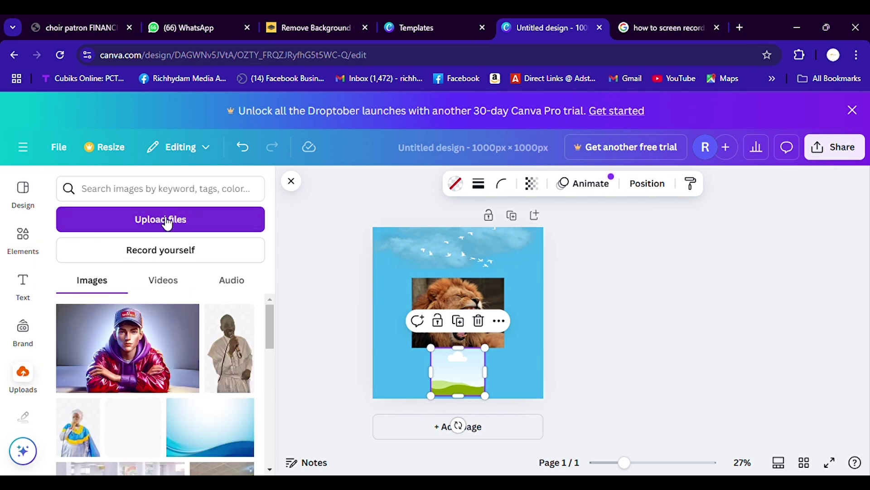
{"action": "scroll", "coordinate": [160, 368], "scroll_direction": "down", "scroll_amount": 3}
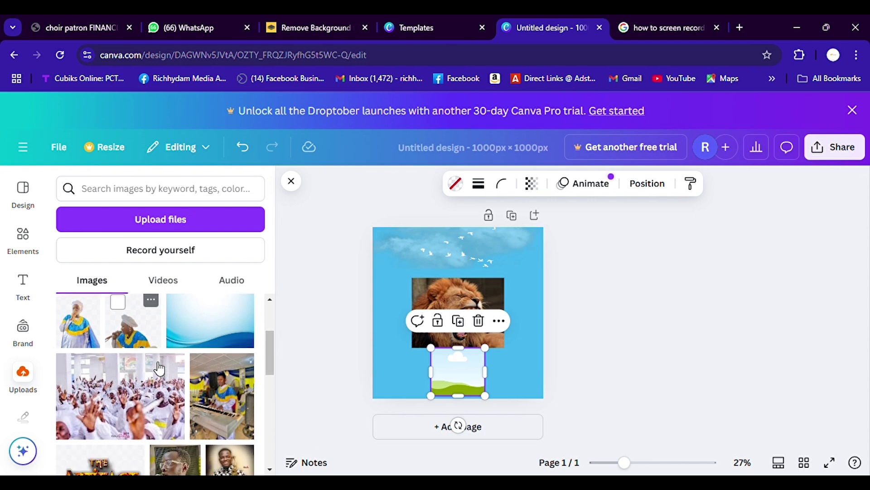
{"action": "scroll", "coordinate": [160, 368], "scroll_direction": "up", "scroll_amount": 2}
{"action": "scroll", "coordinate": [159, 368], "scroll_direction": "down", "scroll_amount": 2}
{"action": "scroll", "coordinate": [160, 368], "scroll_direction": "up", "scroll_amount": 2}
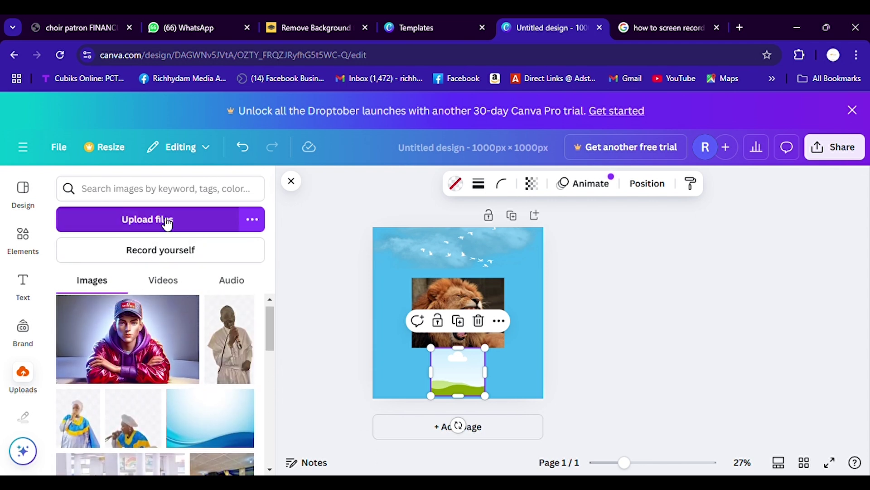
{"action": "left_click", "coordinate": [145, 226]}
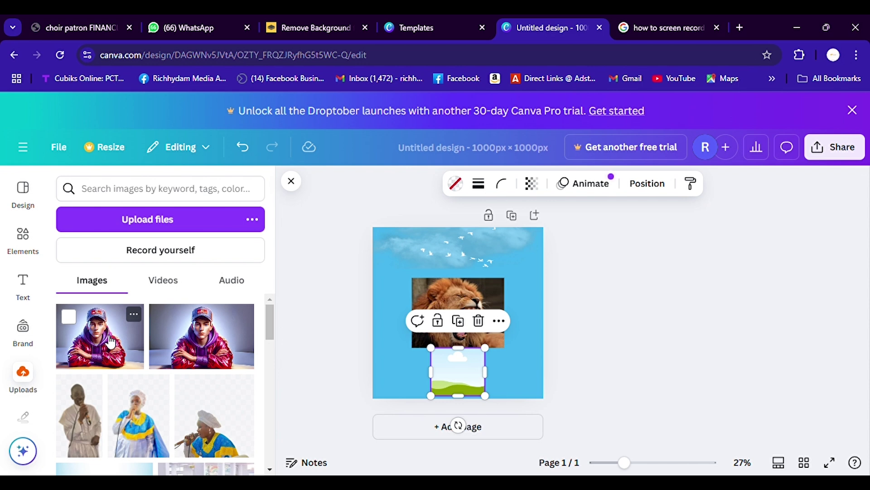
- Add the newly uploaded red-jacket picture to the page and drop it into the square frame below the lion
{"action": "left_click", "coordinate": [110, 341]}
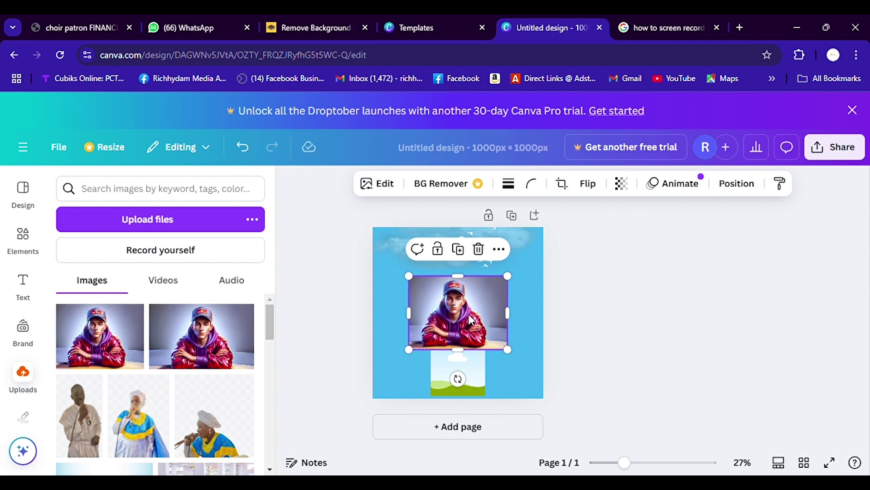
{"action": "left_click_drag", "start_coordinate": [468, 313], "coordinate": [487, 378]}
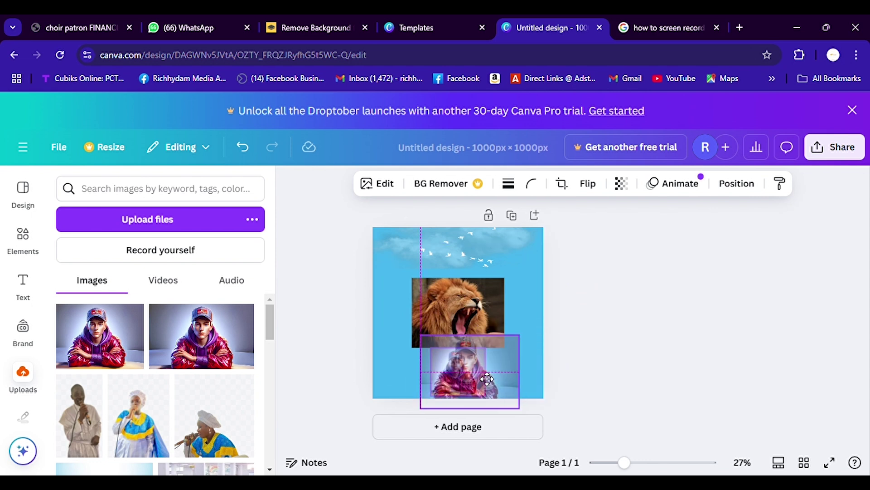
{"action": "left_click_drag", "start_coordinate": [486, 379], "coordinate": [480, 373]}
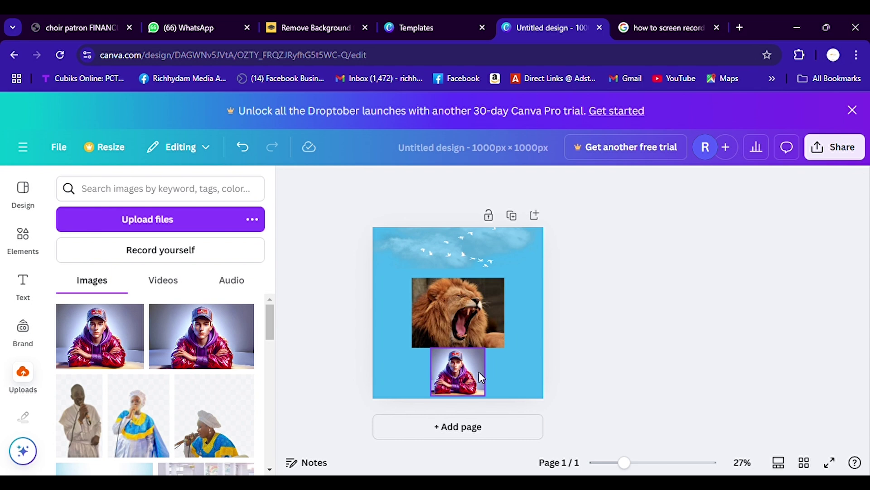
{"action": "left_click", "coordinate": [504, 377]}
{"action": "left_click", "coordinate": [455, 375]}
{"action": "mouse_move", "coordinate": [456, 376]}
{"action": "left_mouse_down"}
{"action": "mouse_move", "coordinate": [483, 375]}
{"action": "mouse_move", "coordinate": [443, 378]}
{"action": "mouse_move", "coordinate": [471, 377]}
{"action": "mouse_move", "coordinate": [457, 377]}
{"action": "left_mouse_up"}
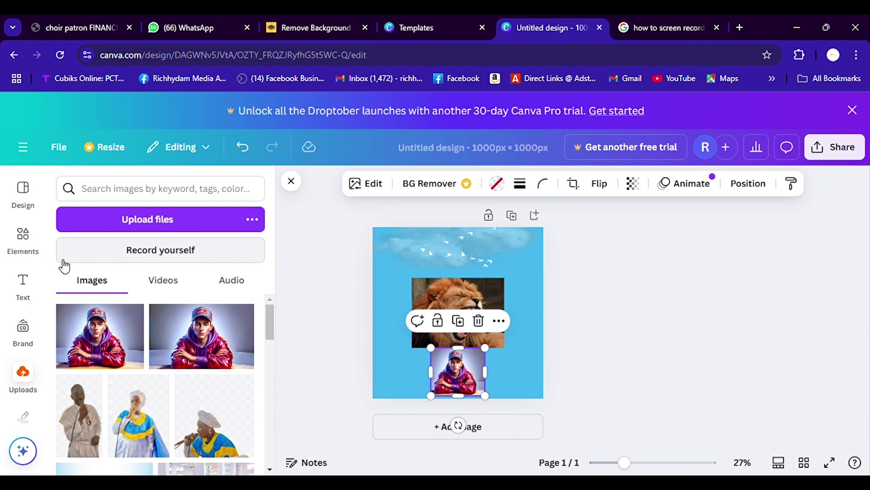
- Add a circular frame to the page and move it against the left edge, beside the lion photo
{"action": "left_click", "coordinate": [22, 238]}
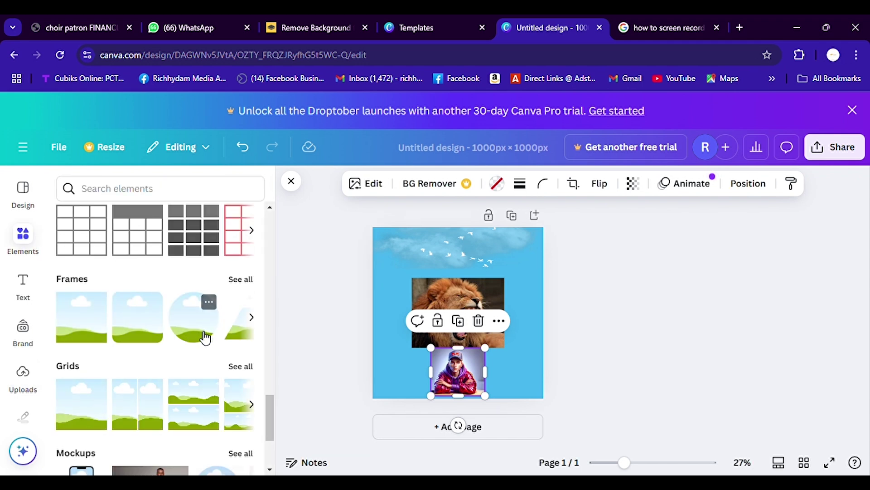
{"action": "left_click", "coordinate": [199, 325]}
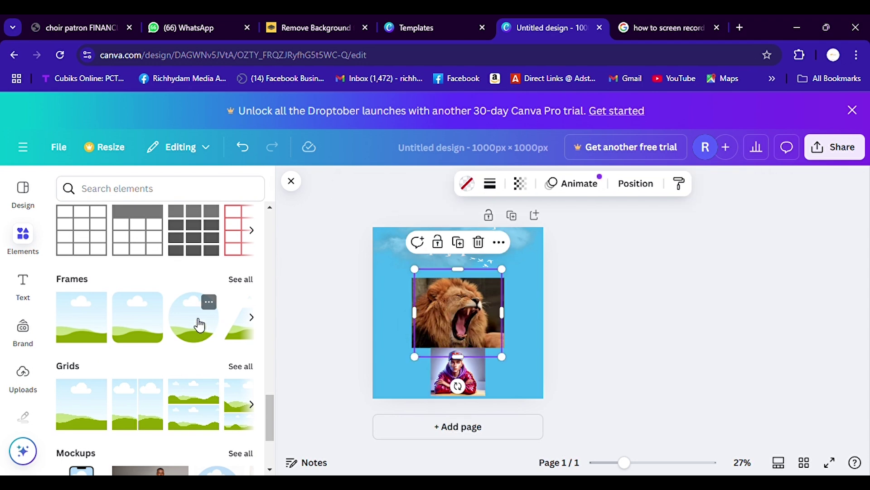
{"action": "left_click_drag", "start_coordinate": [475, 319], "coordinate": [494, 296]}
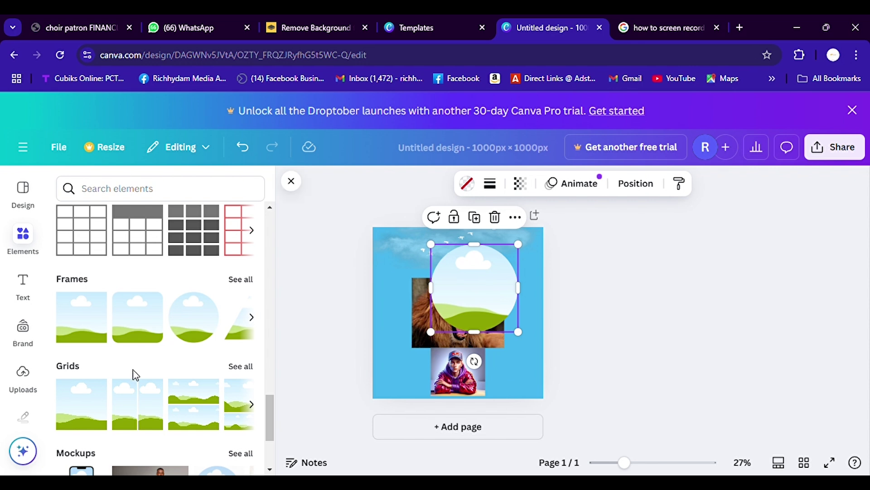
{"action": "left_click", "coordinate": [23, 376]}
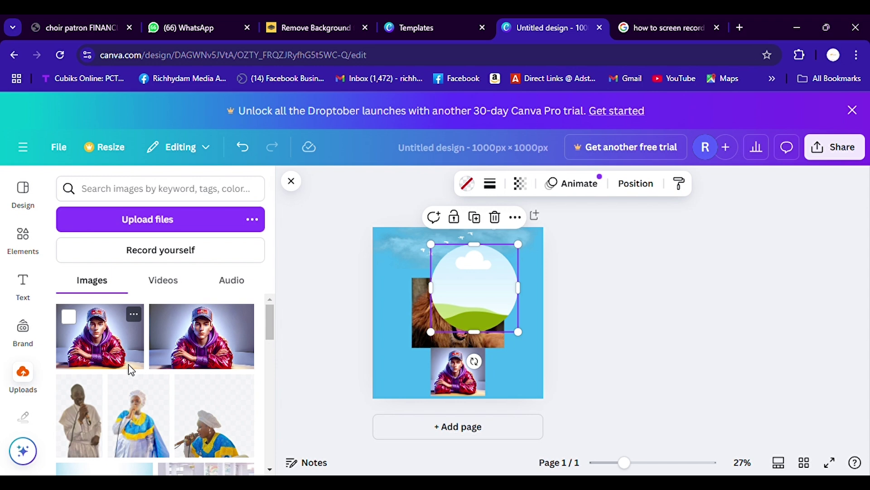
{"action": "key", "text": "ctrl+z"}
- Place the uploaded photo of the man with glasses and microphone at the page's right edge and crop its lower part
{"action": "scroll", "coordinate": [213, 344], "scroll_direction": "down", "scroll_amount": 1}
{"action": "scroll", "coordinate": [213, 345], "scroll_direction": "down", "scroll_amount": 2}
{"action": "scroll", "coordinate": [213, 344], "scroll_direction": "up", "scroll_amount": 2}
{"action": "scroll", "coordinate": [213, 345], "scroll_direction": "down", "scroll_amount": 2}
{"action": "scroll", "coordinate": [214, 344], "scroll_direction": "down", "scroll_amount": 3}
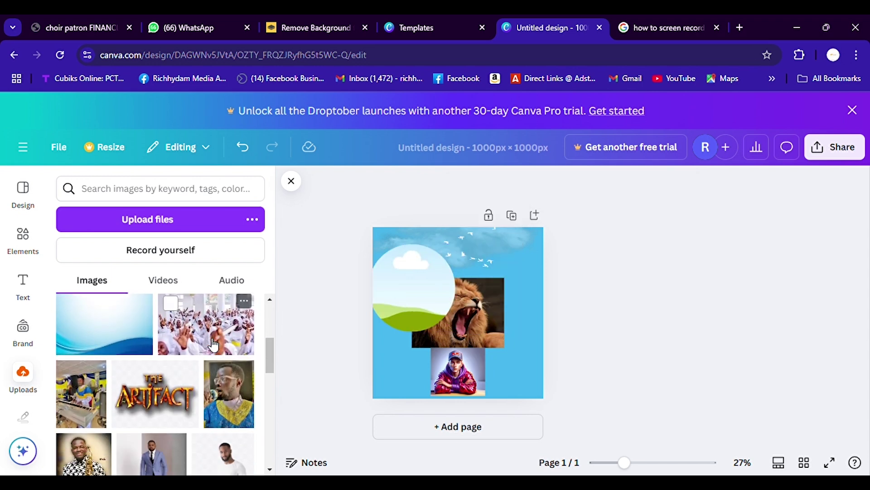
{"action": "scroll", "coordinate": [213, 338], "scroll_direction": "up", "scroll_amount": 1}
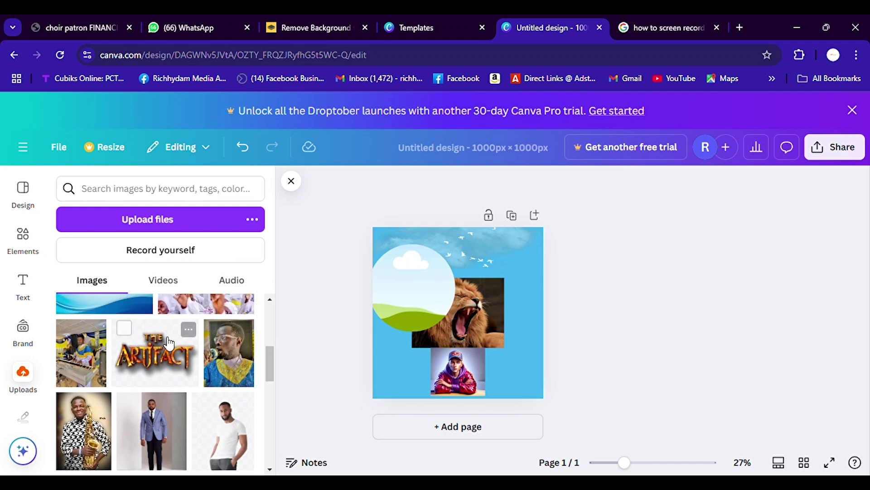
{"action": "left_click", "coordinate": [240, 364]}
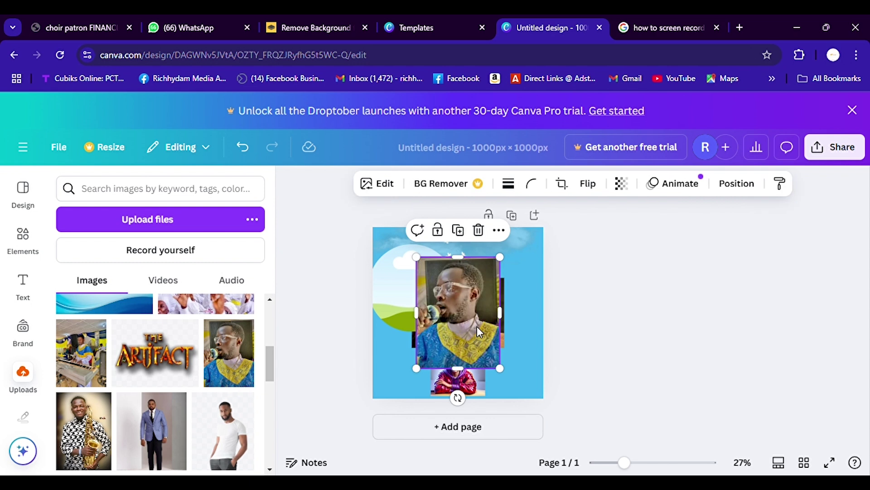
{"action": "left_click_drag", "start_coordinate": [479, 332], "coordinate": [515, 345]}
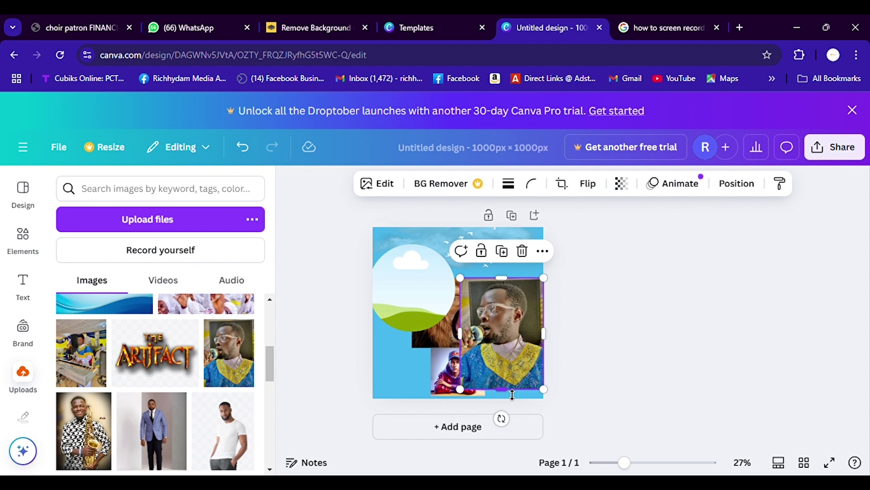
{"action": "left_click_drag", "start_coordinate": [513, 395], "coordinate": [512, 380]}
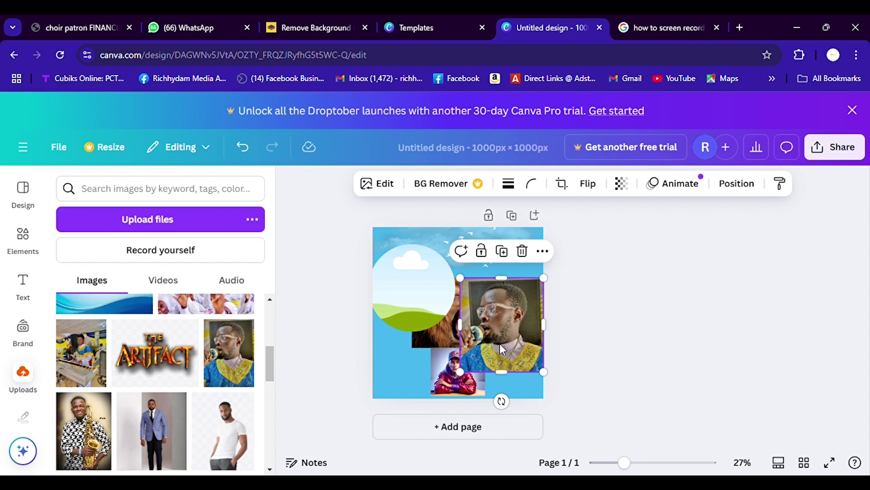
- Enlarge the photo of the man with glasses, drop it into the circular frame and move the frame to the page's lower right
{"action": "left_click_drag", "start_coordinate": [459, 372], "coordinate": [456, 399]}
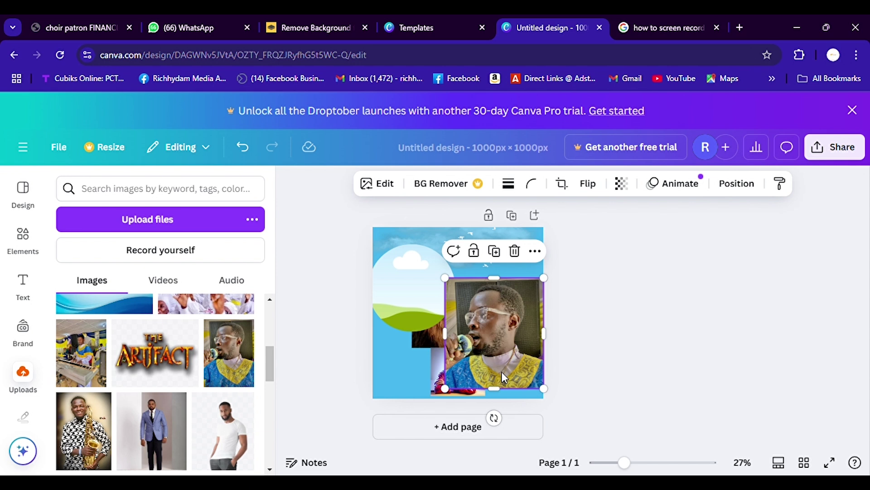
{"action": "left_click_drag", "start_coordinate": [502, 374], "coordinate": [419, 332]}
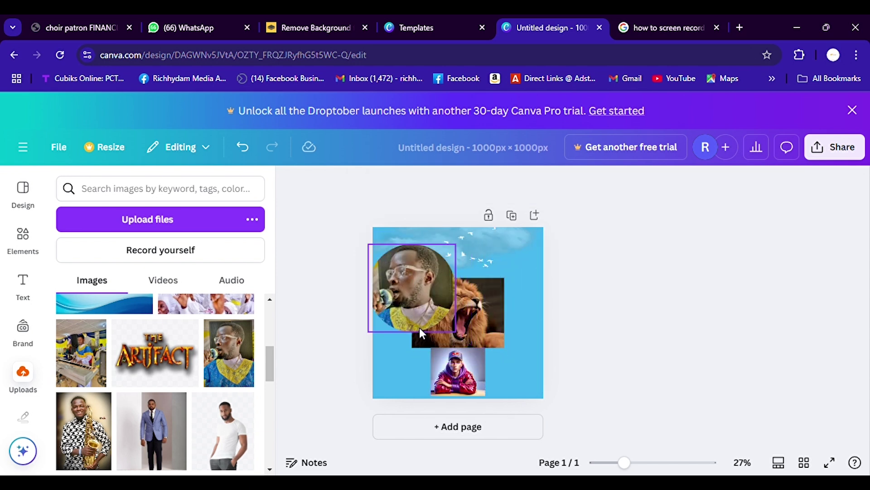
{"action": "left_click_drag", "start_coordinate": [421, 297], "coordinate": [497, 307]}
{"action": "left_click_drag", "start_coordinate": [542, 289], "coordinate": [524, 358]}
- Move the framed red-jacket picture to the page's lower left and shrink the circular frame beside it to a similar size
{"action": "left_click", "coordinate": [452, 373]}
{"action": "left_click_drag", "start_coordinate": [452, 372], "coordinate": [407, 373]}
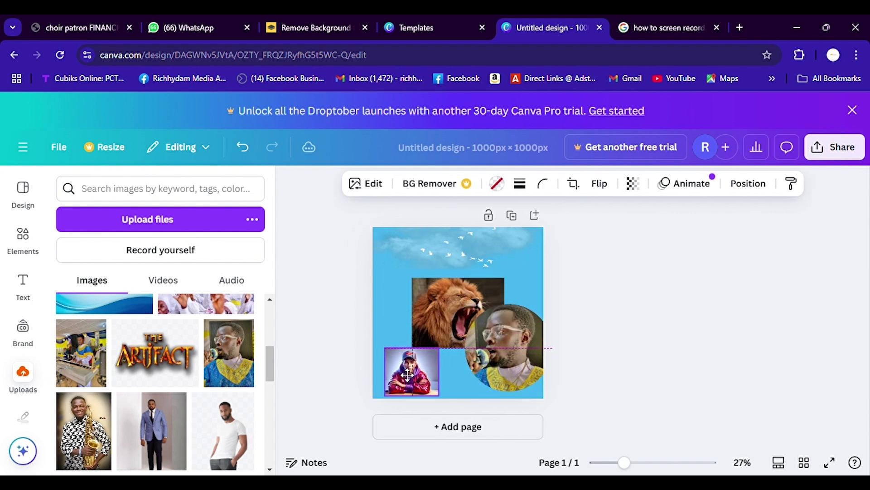
{"action": "left_click", "coordinate": [501, 355]}
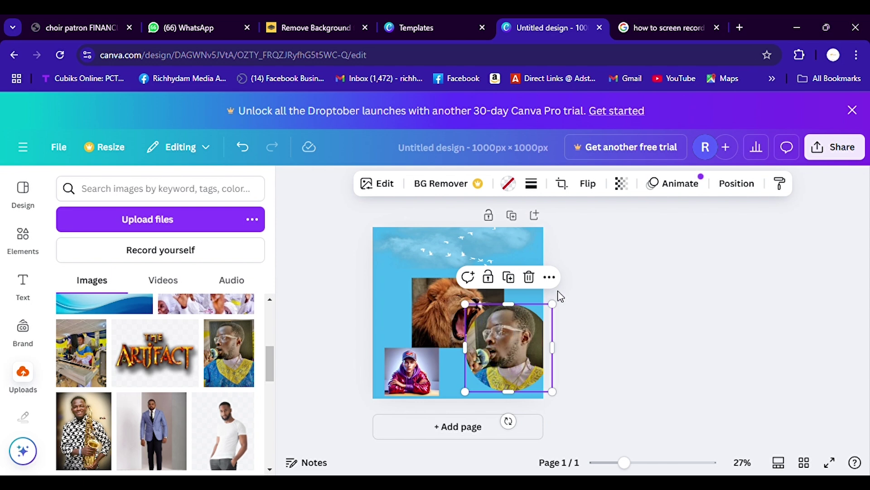
{"action": "left_click_drag", "start_coordinate": [552, 304], "coordinate": [519, 339]}
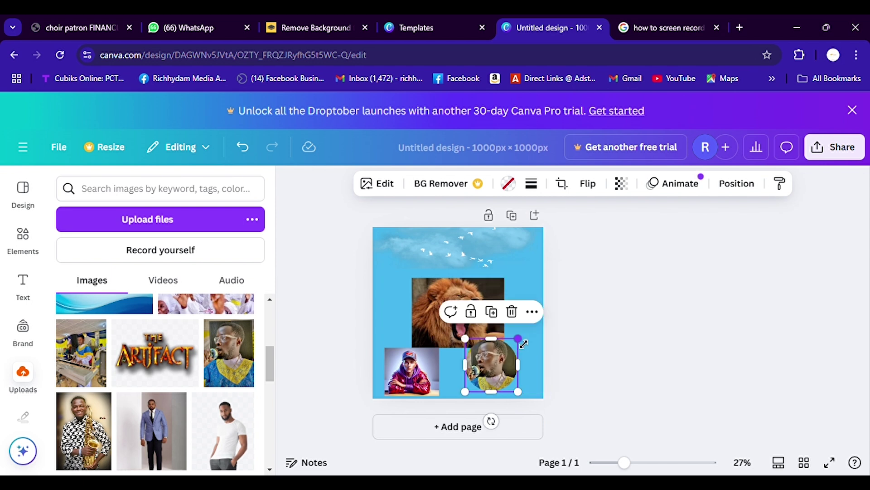
- Delete the red-jacket image from the square frame and remove the empty frame as well
{"action": "left_click", "coordinate": [511, 311]}
{"action": "left_click", "coordinate": [426, 379]}
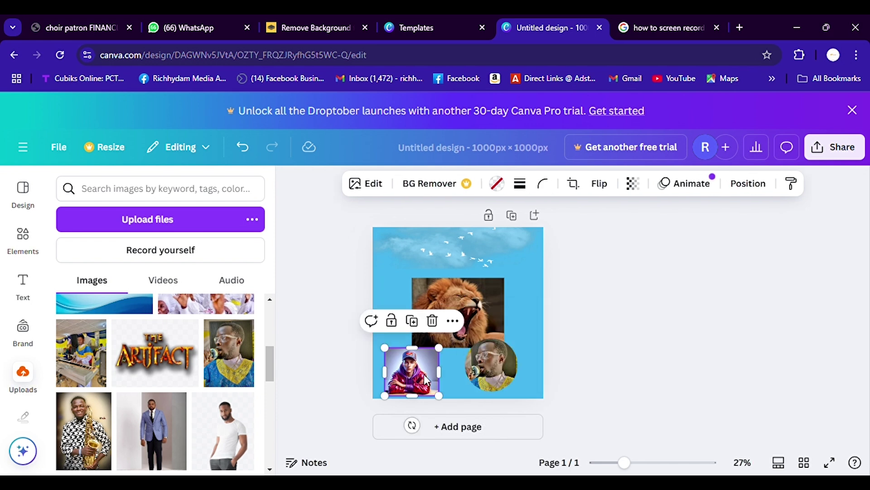
{"action": "left_click", "coordinate": [433, 321]}
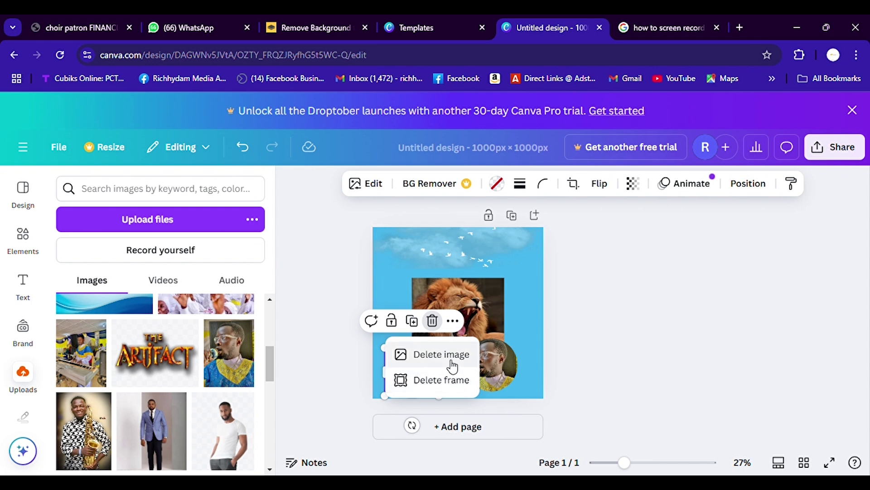
{"action": "left_click", "coordinate": [399, 361]}
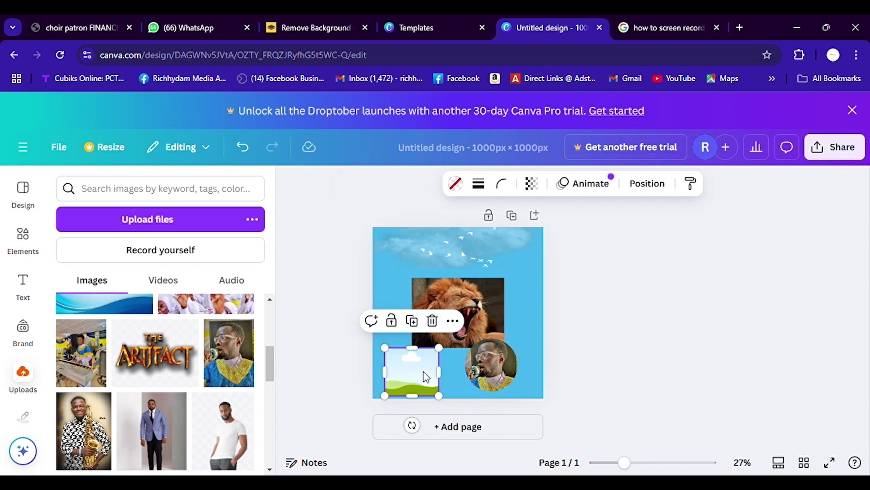
{"action": "left_click", "coordinate": [432, 321]}
- Move the circular frame below the lion, detach its image and place the detached photo beside the frame
{"action": "left_click", "coordinate": [482, 375]}
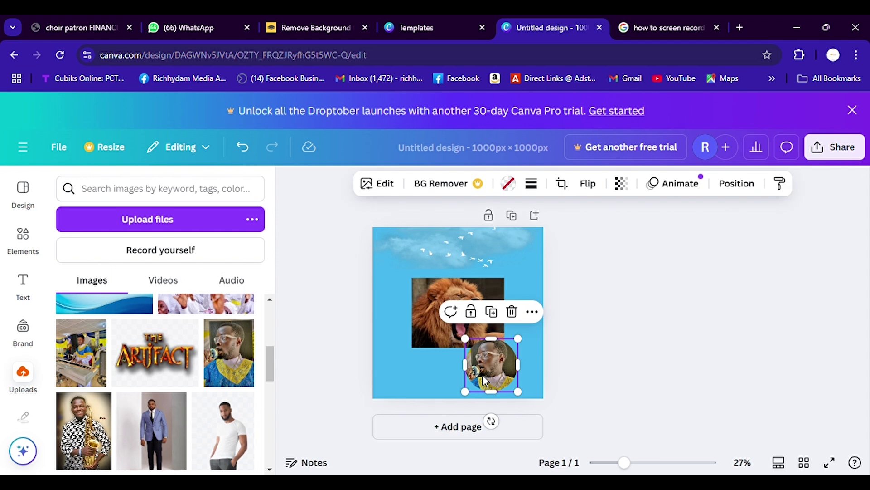
{"action": "left_click_drag", "start_coordinate": [483, 374], "coordinate": [426, 382]}
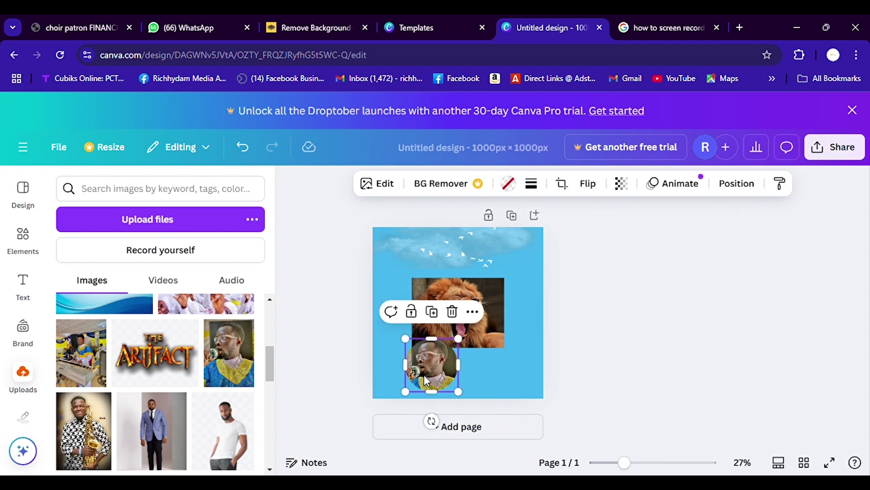
{"action": "right_click", "coordinate": [444, 357]}
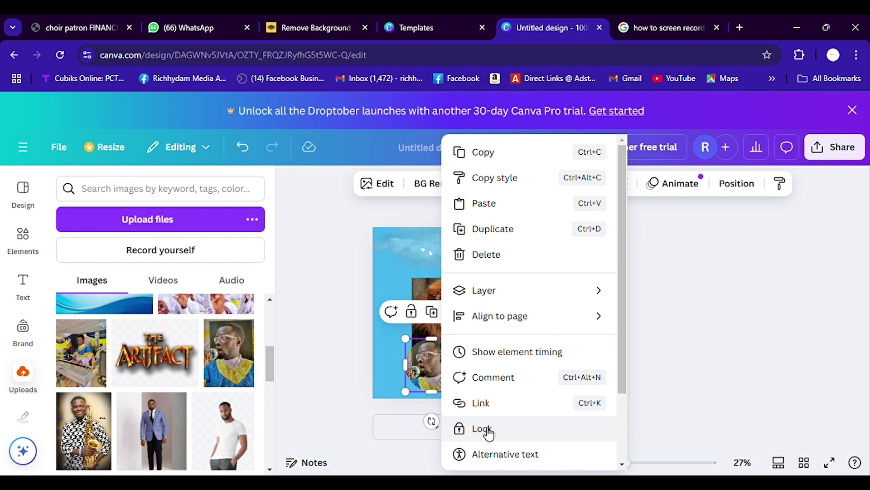
{"action": "left_click_drag", "start_coordinate": [623, 379], "coordinate": [627, 447]}
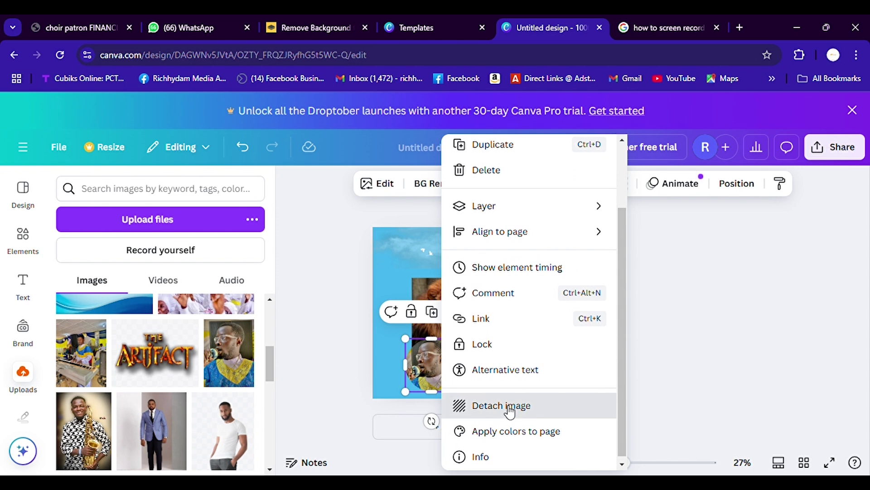
{"action": "left_click", "coordinate": [510, 412]}
{"action": "left_click_drag", "start_coordinate": [477, 308], "coordinate": [541, 341]}
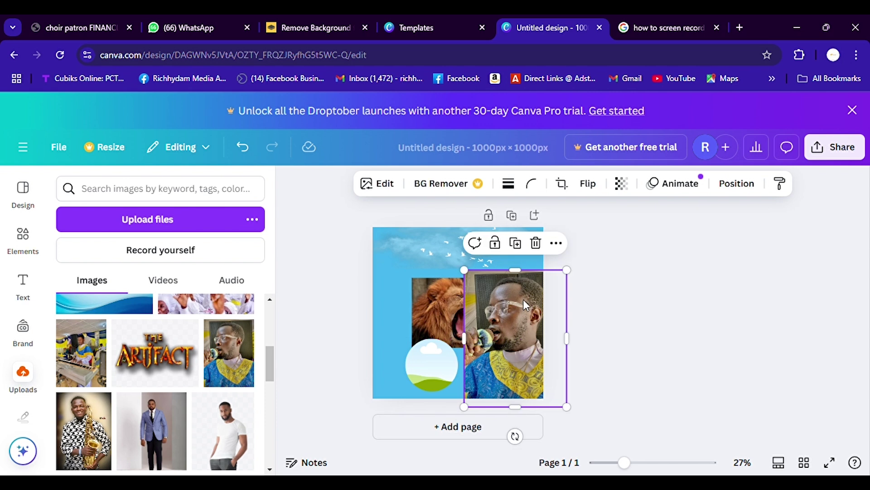
- Delete the detached photo of the man with glasses and the empty circular frame
{"action": "left_click", "coordinate": [538, 247]}
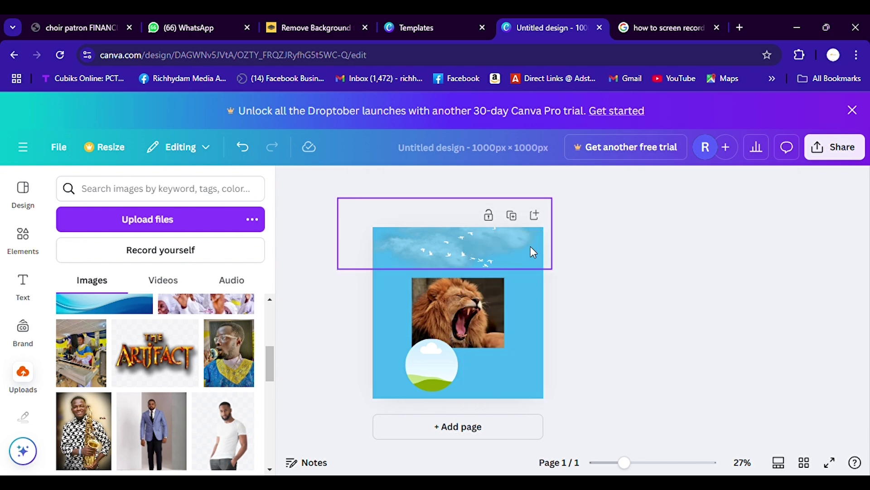
{"action": "left_click", "coordinate": [455, 361]}
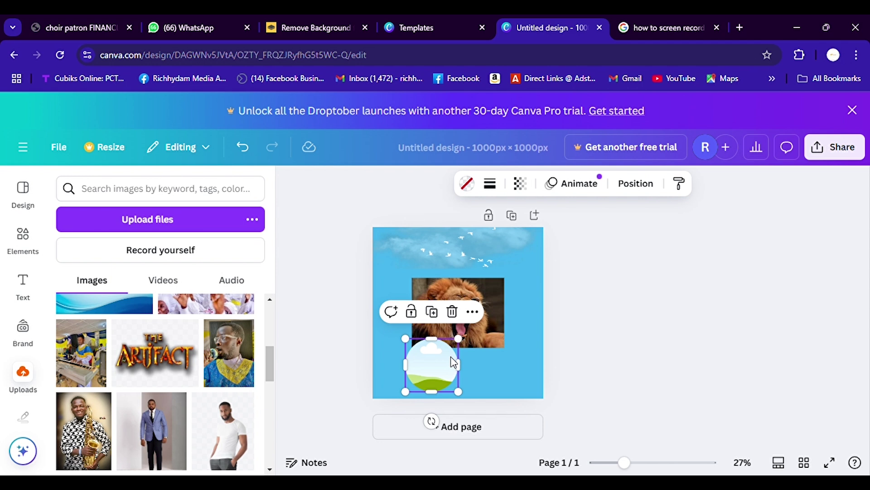
{"action": "left_click", "coordinate": [453, 313]}
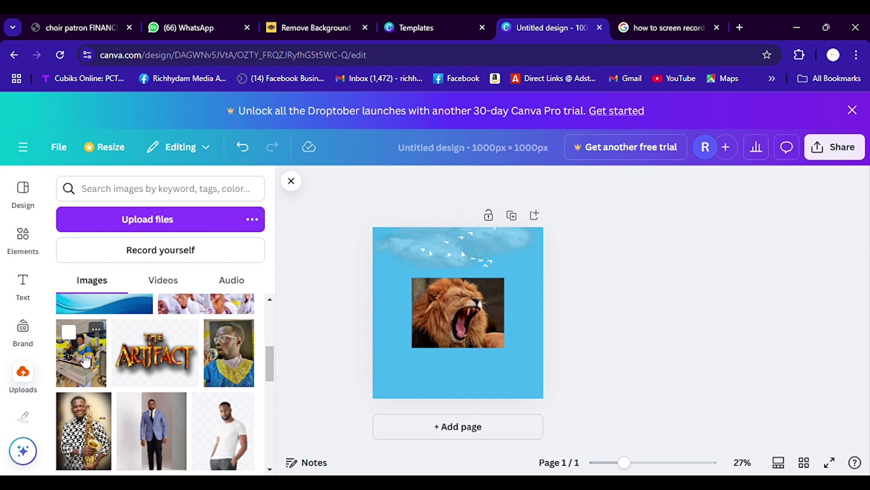
- Look through the elements library's frames, grids, mockups, 3D graphics, collections, charts and AI image generator
{"action": "left_click", "coordinate": [31, 251]}
{"action": "scroll", "coordinate": [165, 326], "scroll_direction": "down", "scroll_amount": 3}
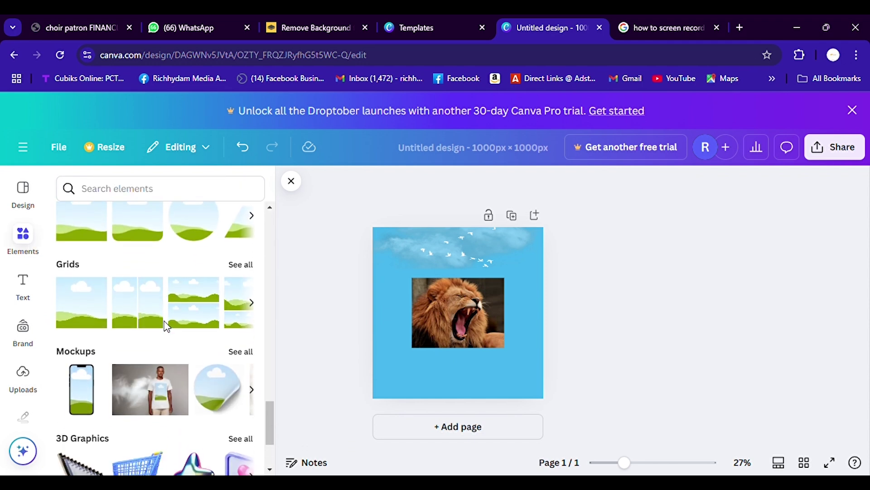
{"action": "scroll", "coordinate": [167, 326], "scroll_direction": "down", "scroll_amount": 3}
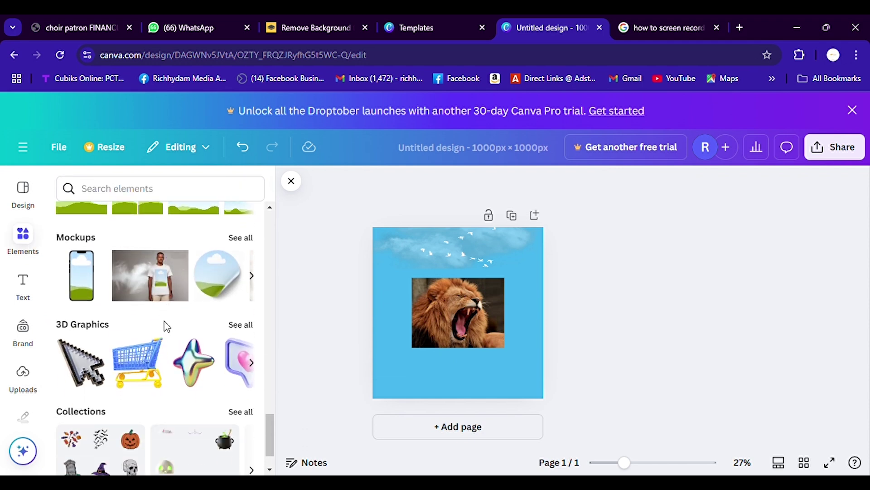
{"action": "scroll", "coordinate": [167, 327], "scroll_direction": "down", "scroll_amount": 1}
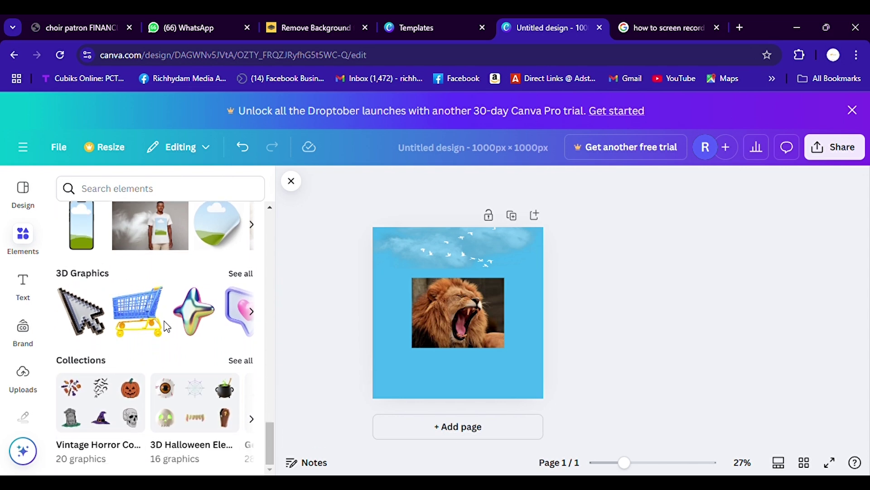
{"action": "scroll", "coordinate": [167, 326], "scroll_direction": "up", "scroll_amount": 4}
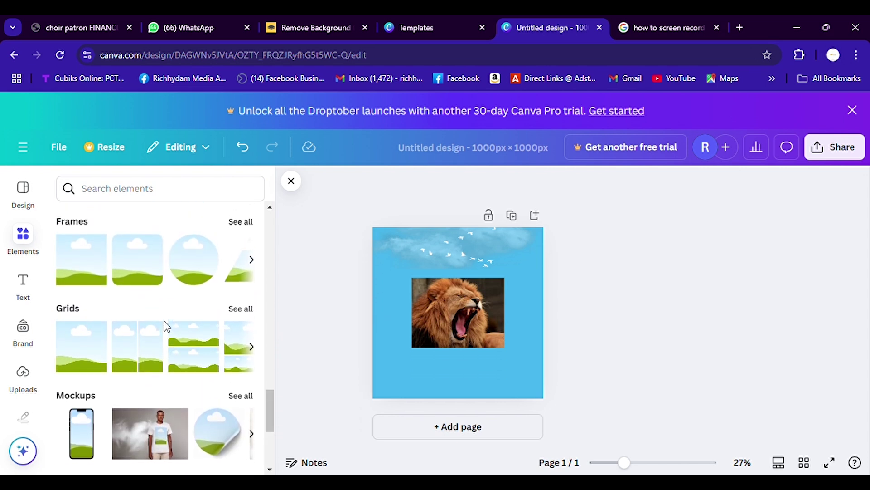
{"action": "scroll", "coordinate": [167, 327], "scroll_direction": "up", "scroll_amount": 8}
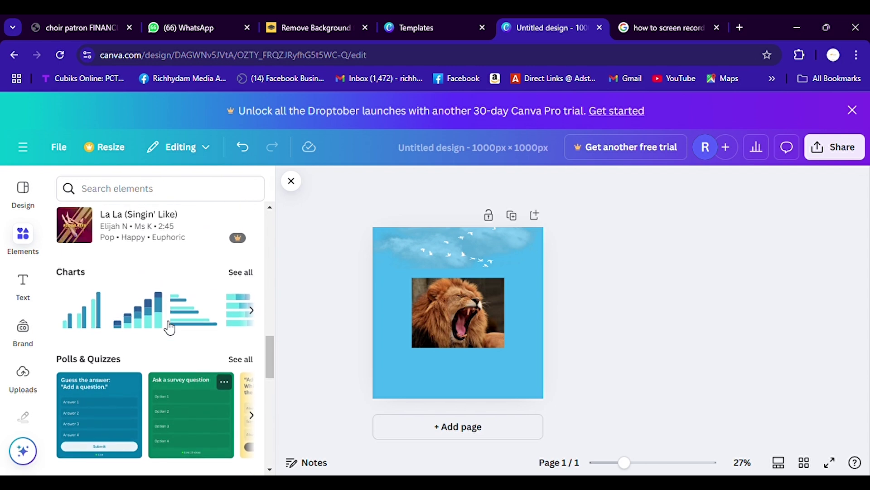
{"action": "scroll", "coordinate": [170, 327], "scroll_direction": "up", "scroll_amount": 12}
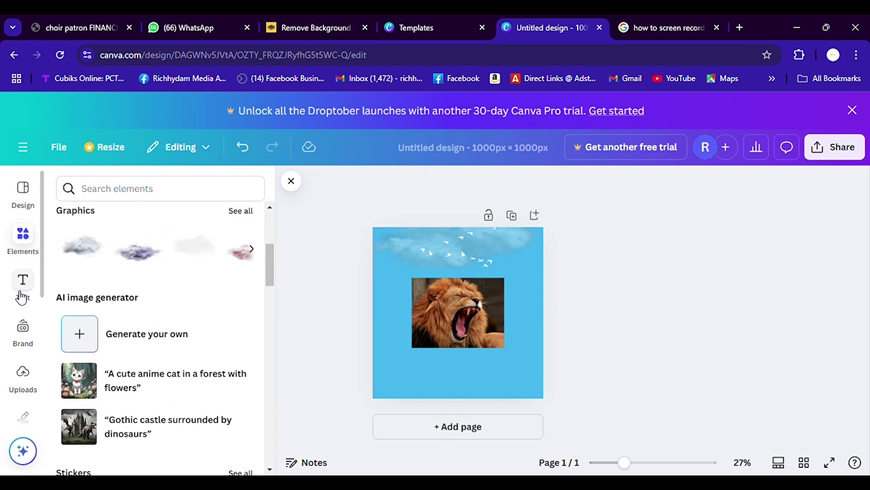
- Add a text element to the page using the default Heading style
{"action": "left_click", "coordinate": [23, 286]}
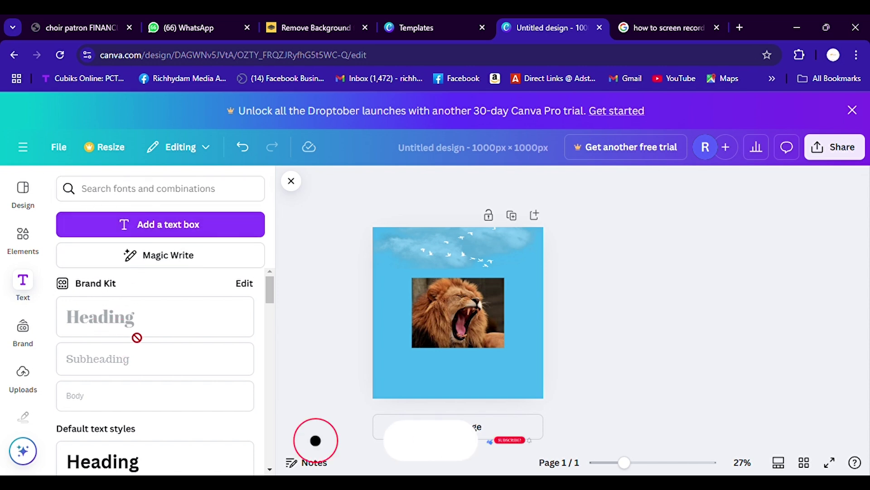
{"action": "scroll", "coordinate": [98, 393], "scroll_direction": "down", "scroll_amount": 2}
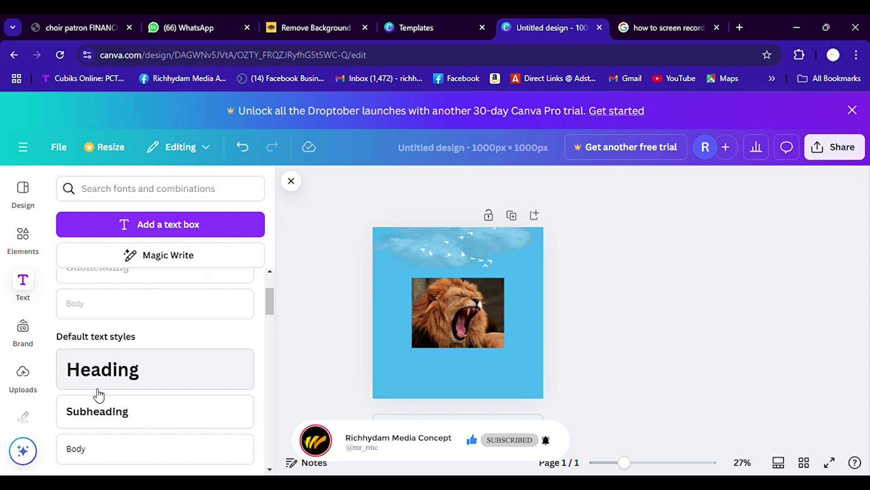
{"action": "scroll", "coordinate": [126, 367], "scroll_direction": "down", "scroll_amount": 1}
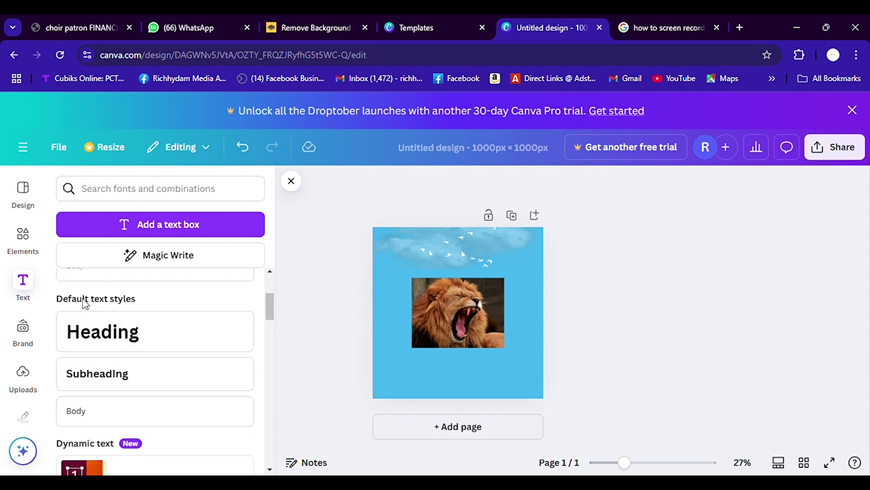
{"action": "left_click", "coordinate": [112, 340]}
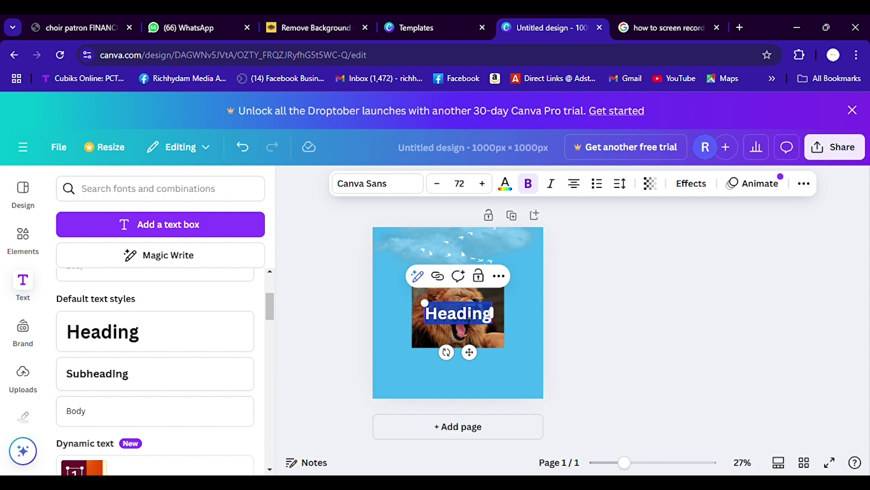
{"action": "type", "text": "alpha"}
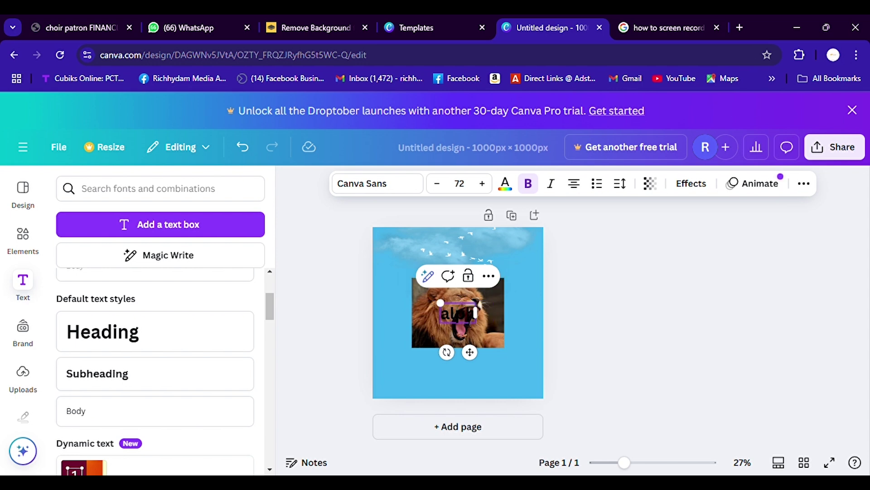
{"action": "key", "text": "BackSpace"}
{"action": "key", "text": "BackSpace"}
{"action": "key", "text": "BackSpace"}
{"action": "key", "text": "BackSpace"}
{"action": "key", "text": "BackSpace"}
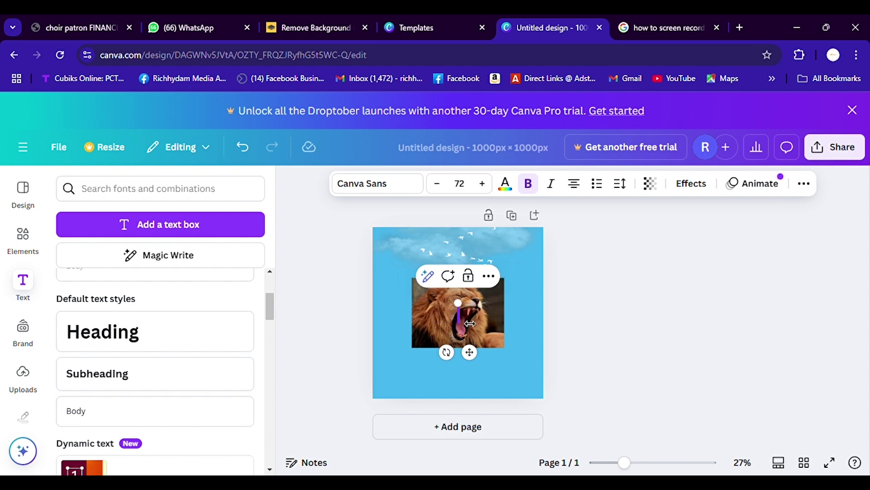
- Set the heading's text to "ALPHA & OMEGA" and move it directly below the lion photo
{"action": "type", "text": "AL"}
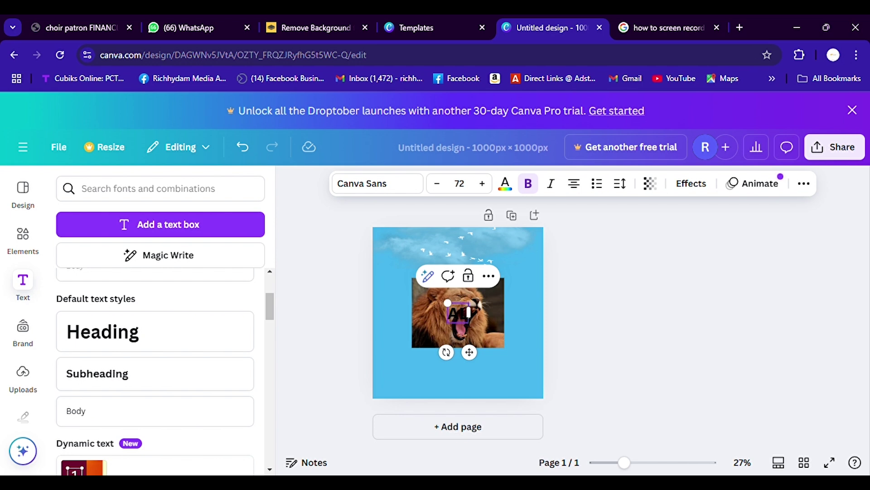
{"action": "type", "text": "PHA"}
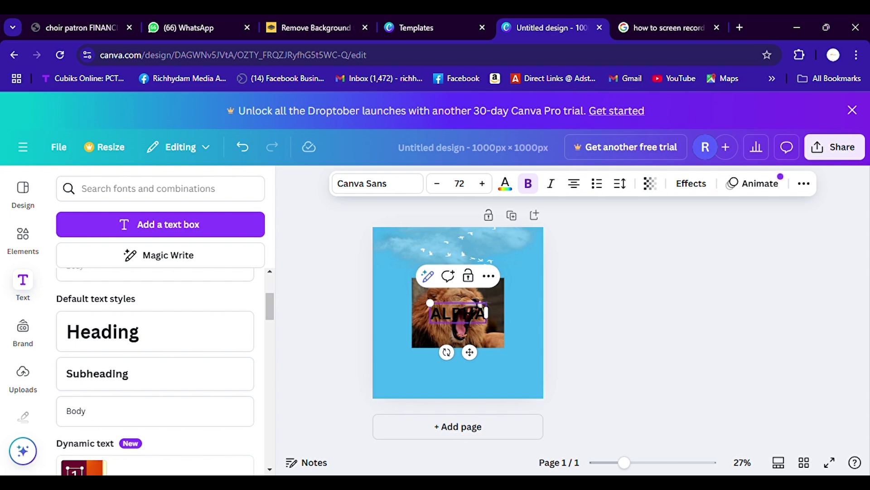
{"action": "type", "text": " COM"}
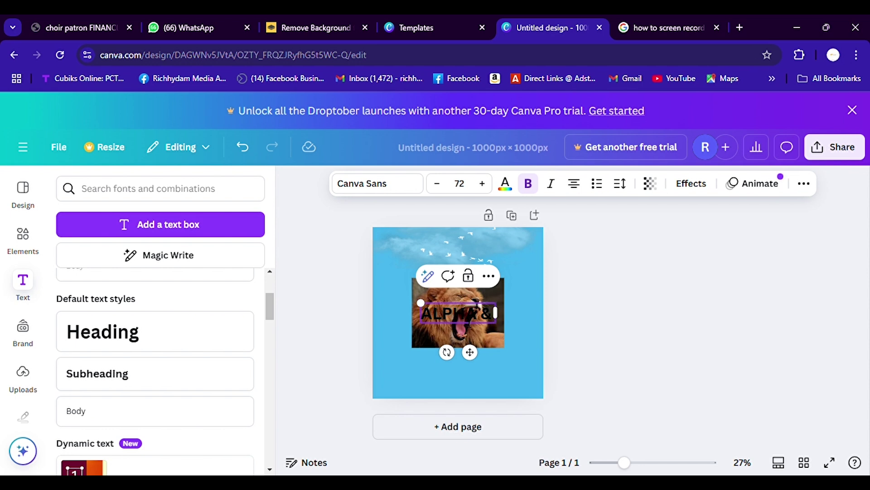
{"action": "type", "text": "EGA"}
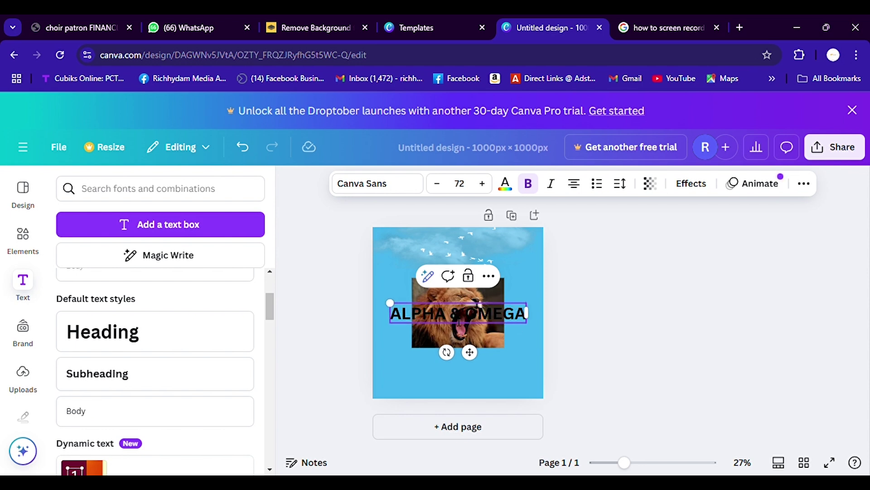
{"action": "left_click", "coordinate": [350, 281]}
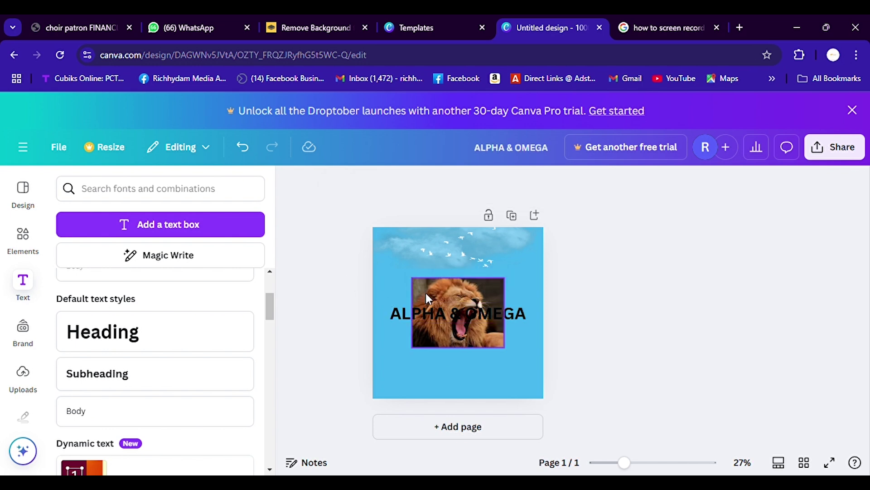
{"action": "left_click", "coordinate": [470, 315]}
{"action": "left_click_drag", "start_coordinate": [471, 315], "coordinate": [471, 360]}
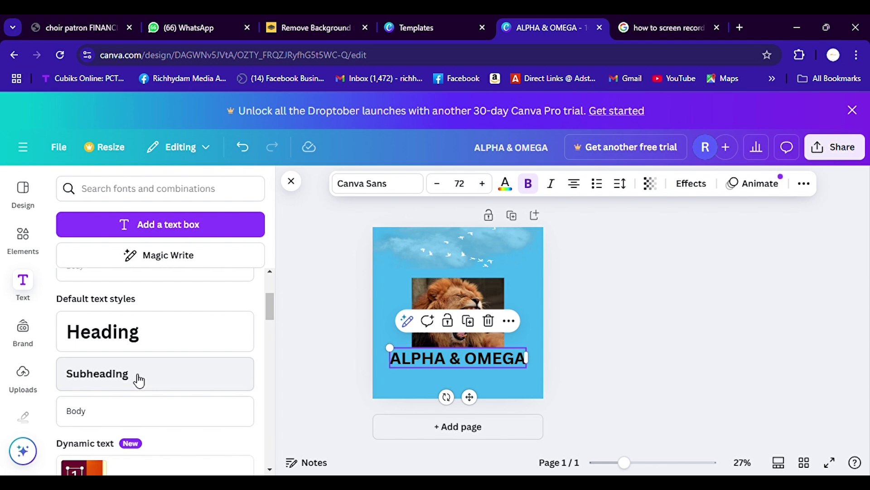
- Add a Subheading-style text below the ALPHA & OMEGA heading reading "THE KINGS OF KINGS"
{"action": "left_click", "coordinate": [141, 378]}
{"action": "left_click", "coordinate": [470, 374]}
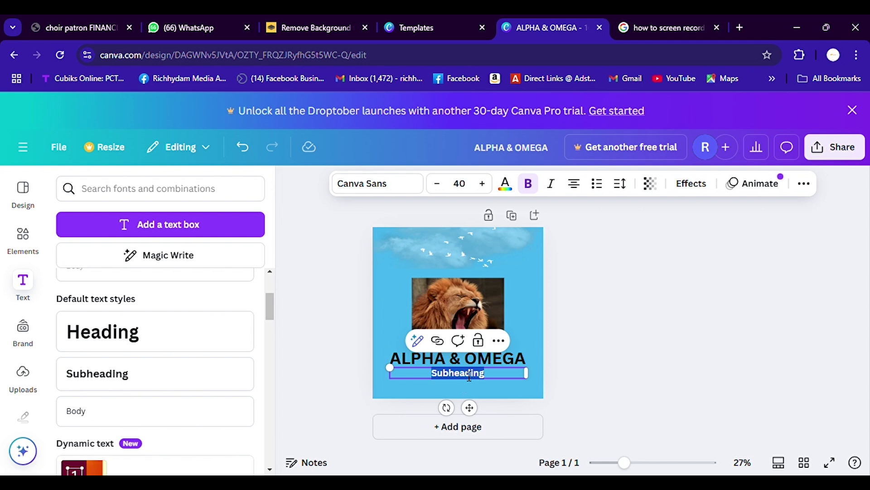
{"action": "type", "text": "THE"}
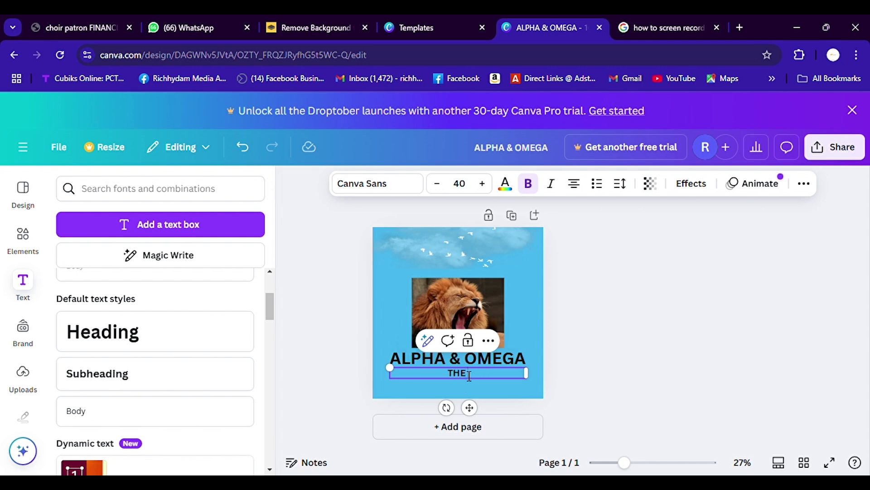
{"action": "type", "text": " KINGS OF KINGS"}
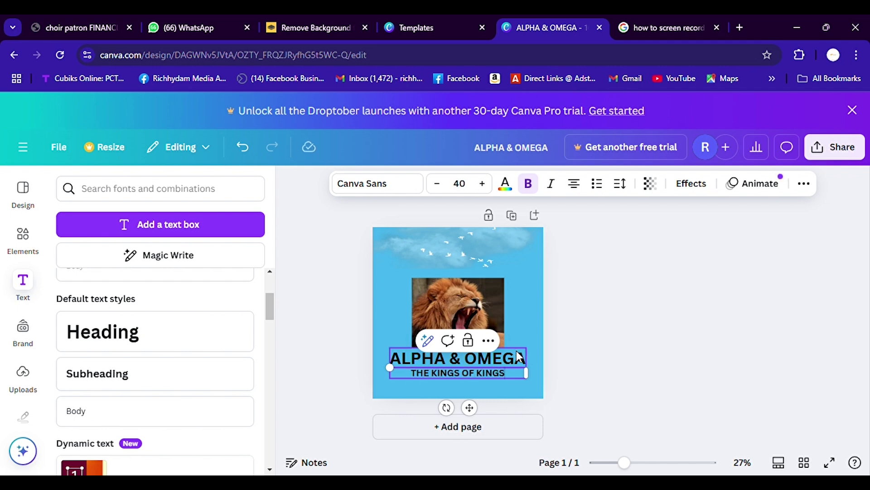
- Add a Body-style text below the subheading reading "COME AND BE BLESSED"
{"action": "left_click", "coordinate": [87, 414]}
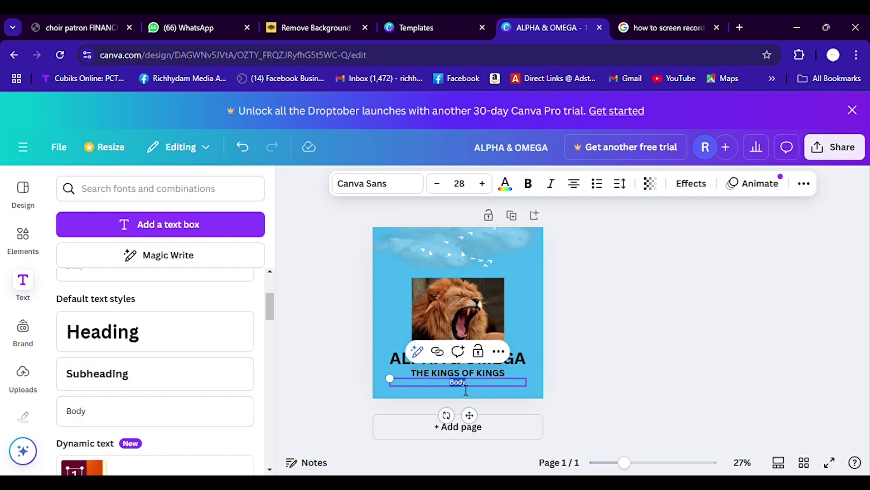
{"action": "type", "text": "cOME AND BE BLESSED"}
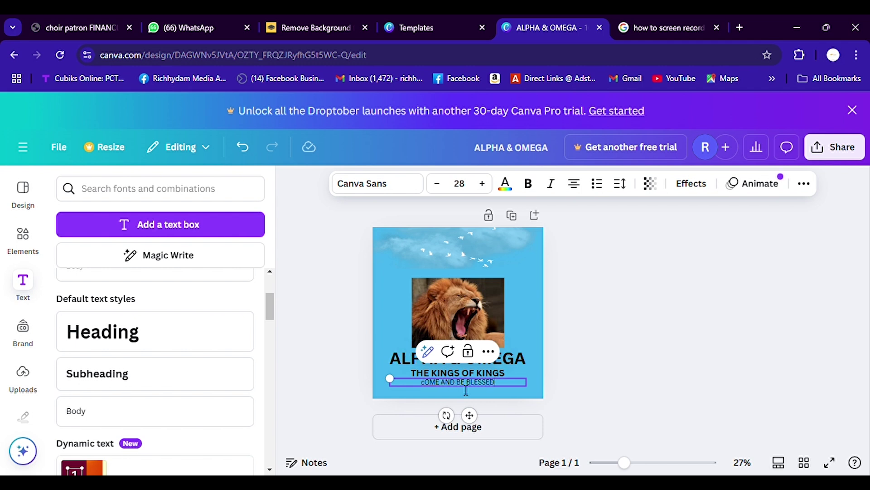
{"action": "left_click_drag", "start_coordinate": [501, 388], "coordinate": [402, 389]}
{"action": "type", "text": "COME AND BE BLESSED"}
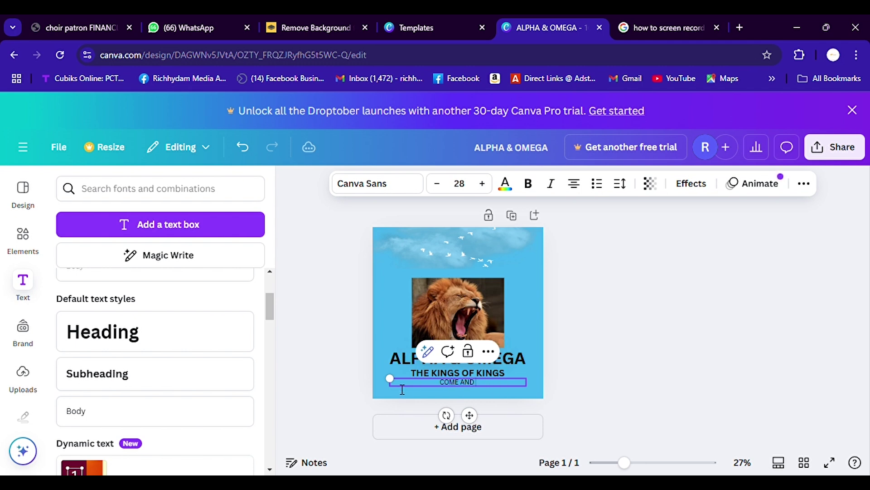
{"action": "left_click", "coordinate": [326, 293]}
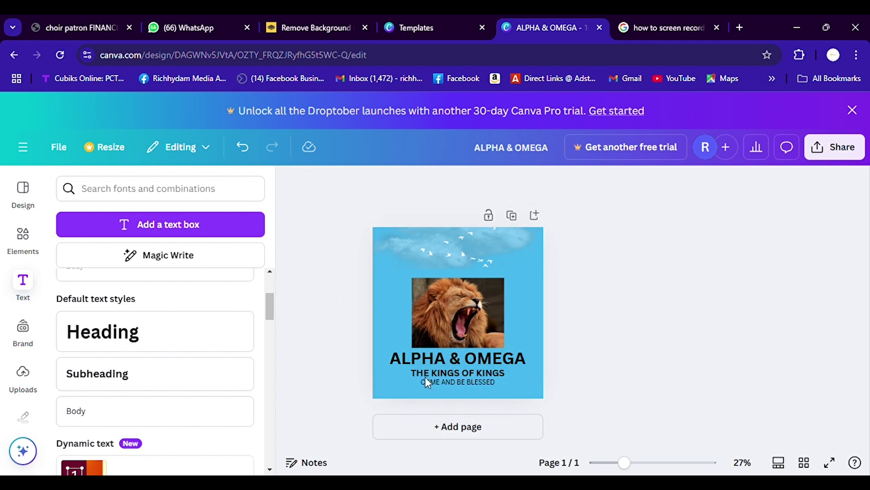
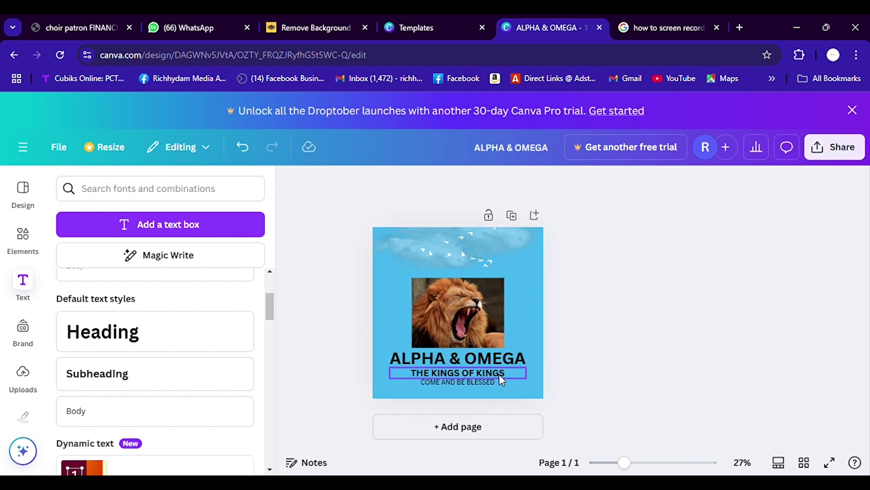
- Correct the subheading's wording to "THE KING OF KINGS"
{"action": "left_click", "coordinate": [462, 372]}
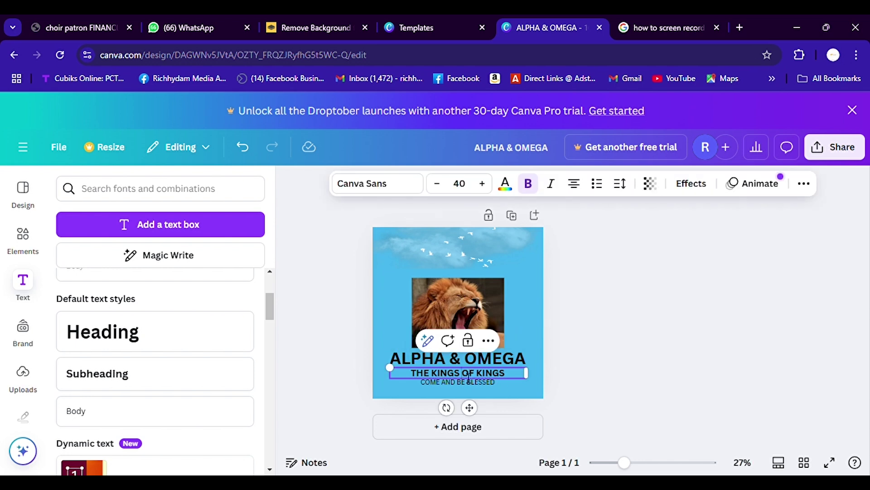
{"action": "key", "text": "BackSpace"}
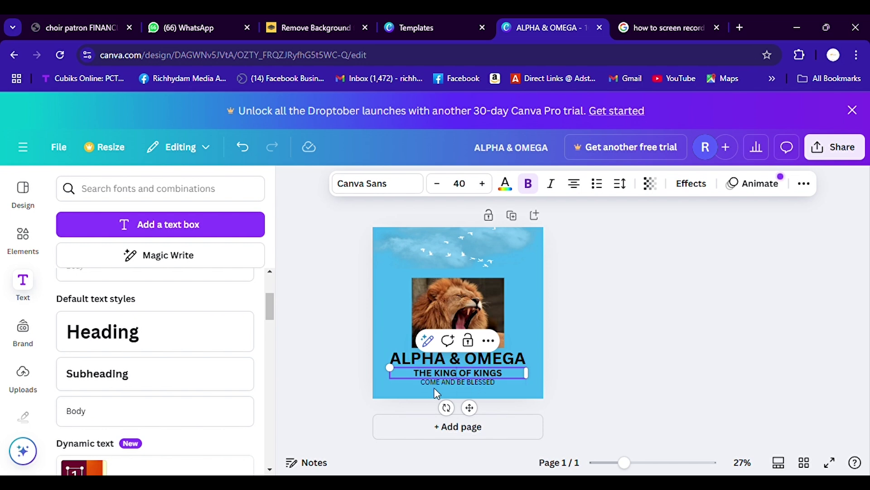
{"action": "left_click", "coordinate": [467, 385]}
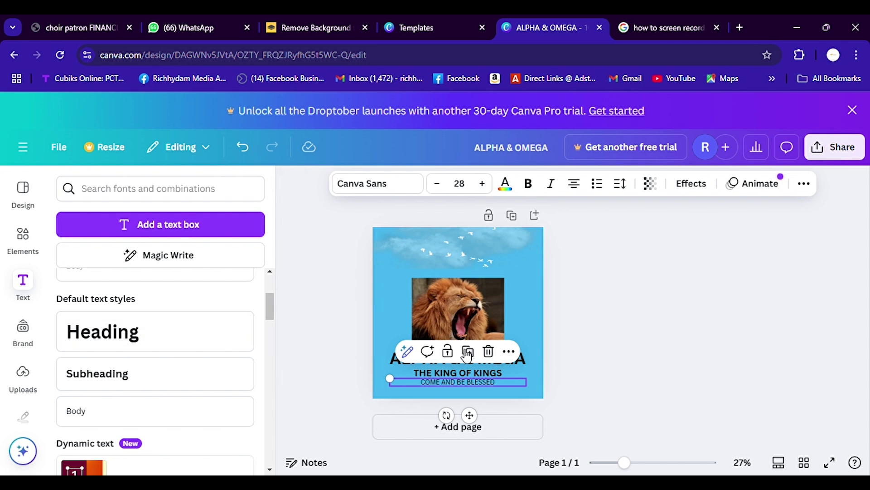
{"action": "left_click", "coordinate": [368, 344]}
- Change the font of the ALPHA & OMEGA heading to Shrikhand
{"action": "left_click", "coordinate": [476, 357]}
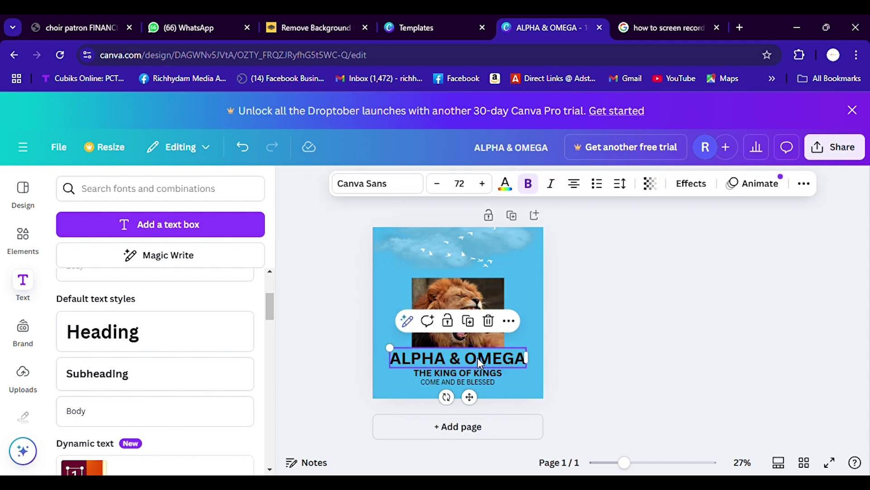
{"action": "double_click", "coordinate": [484, 363]}
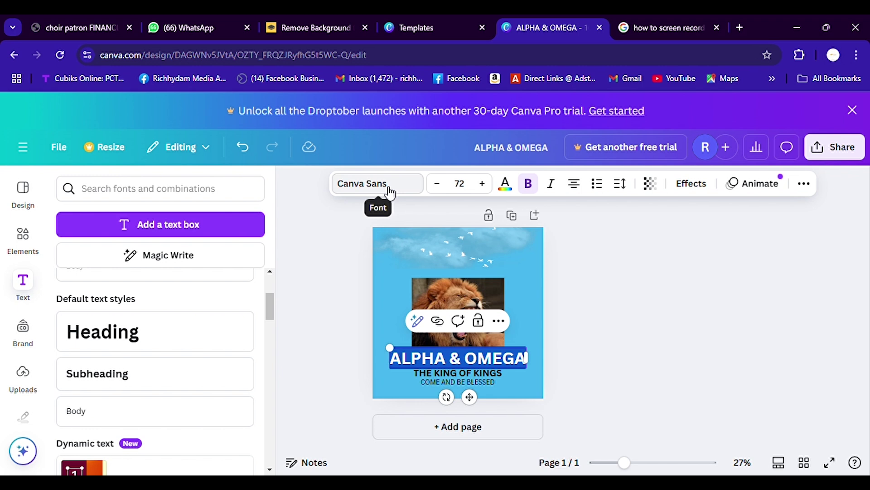
{"action": "left_click", "coordinate": [403, 193]}
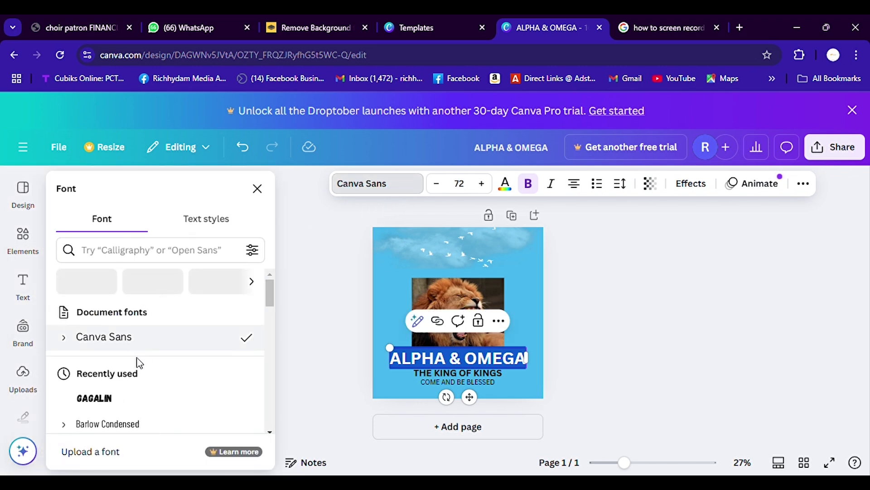
{"action": "scroll", "coordinate": [138, 362], "scroll_direction": "down", "scroll_amount": 5}
{"action": "scroll", "coordinate": [140, 363], "scroll_direction": "down", "scroll_amount": 8}
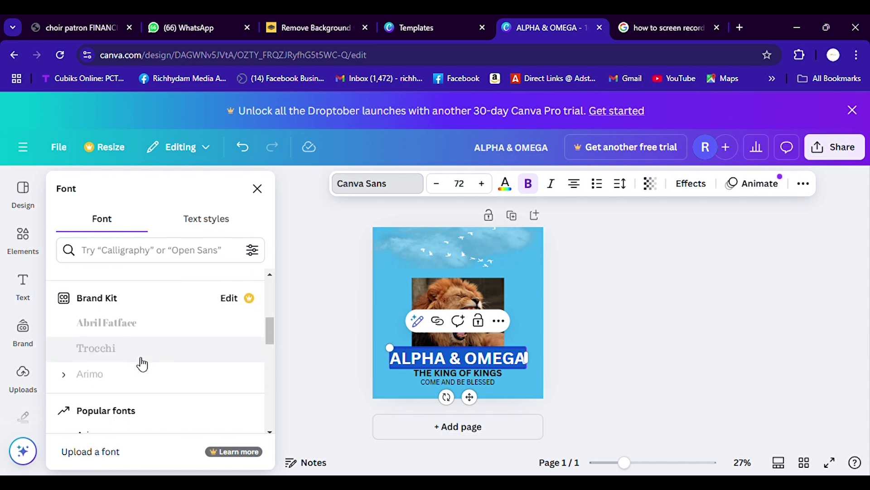
{"action": "scroll", "coordinate": [142, 364], "scroll_direction": "down", "scroll_amount": 6}
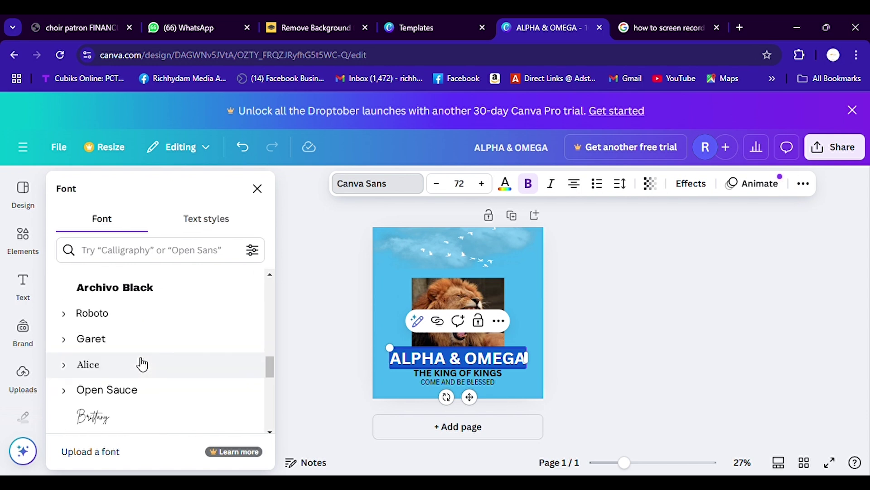
{"action": "scroll", "coordinate": [142, 364], "scroll_direction": "up", "scroll_amount": 2}
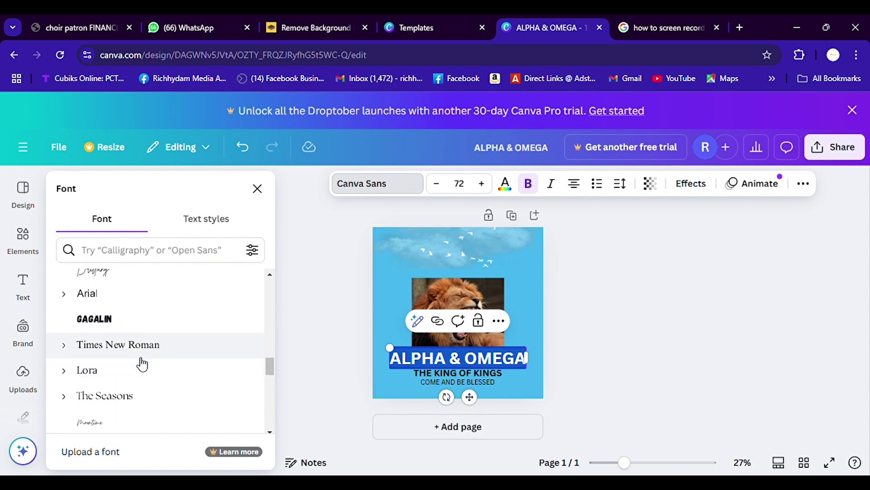
{"action": "scroll", "coordinate": [142, 364], "scroll_direction": "down", "scroll_amount": 5}
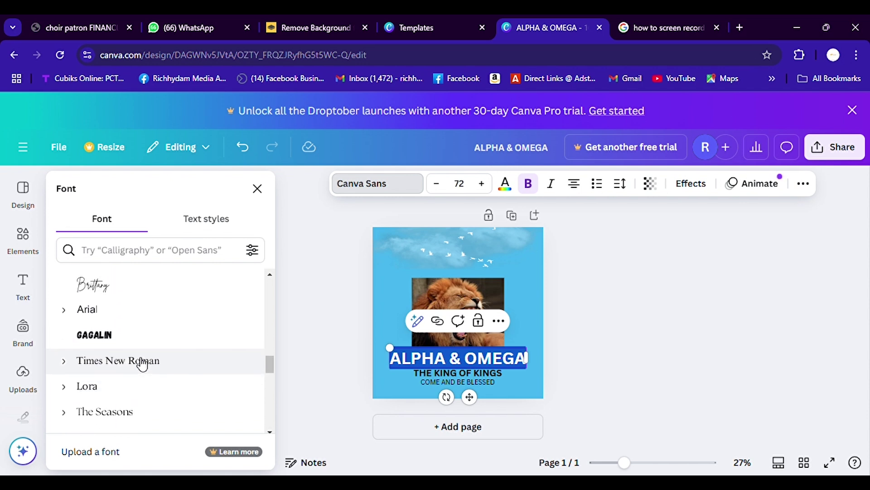
{"action": "left_click", "coordinate": [128, 341]}
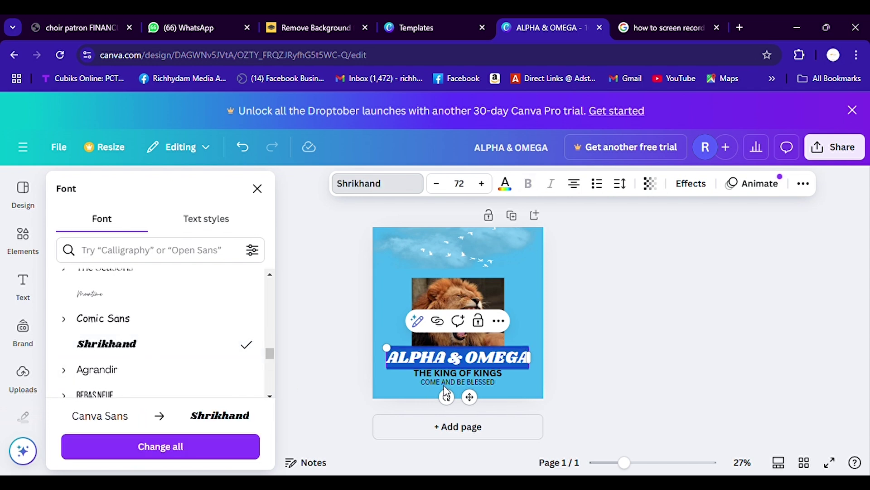
{"action": "left_click", "coordinate": [461, 370]}
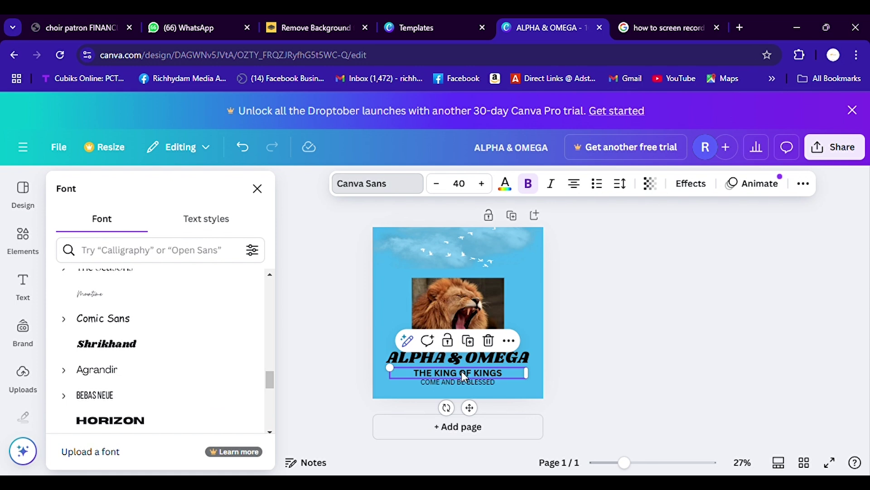
- Color the ALPHA & OMEGA heading pure red (#FF0000) using a custom color
{"action": "left_click", "coordinate": [481, 357]}
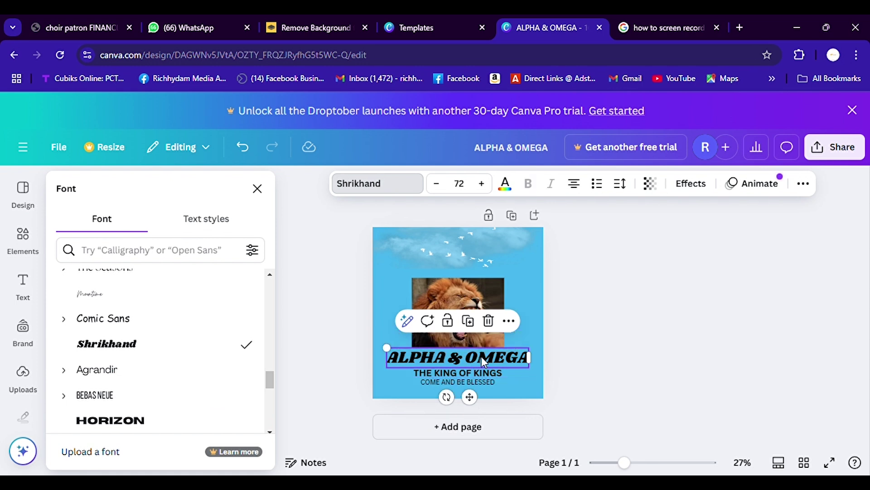
{"action": "left_click", "coordinate": [514, 193]}
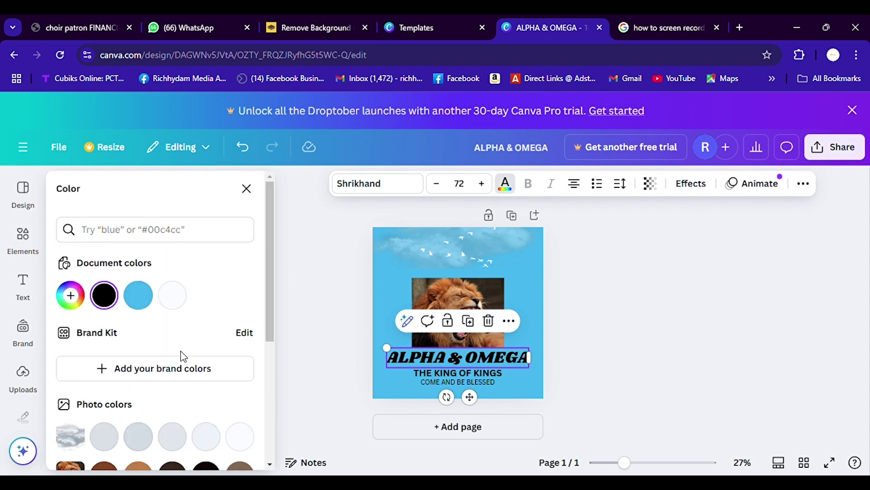
{"action": "scroll", "coordinate": [136, 369], "scroll_direction": "down", "scroll_amount": 3}
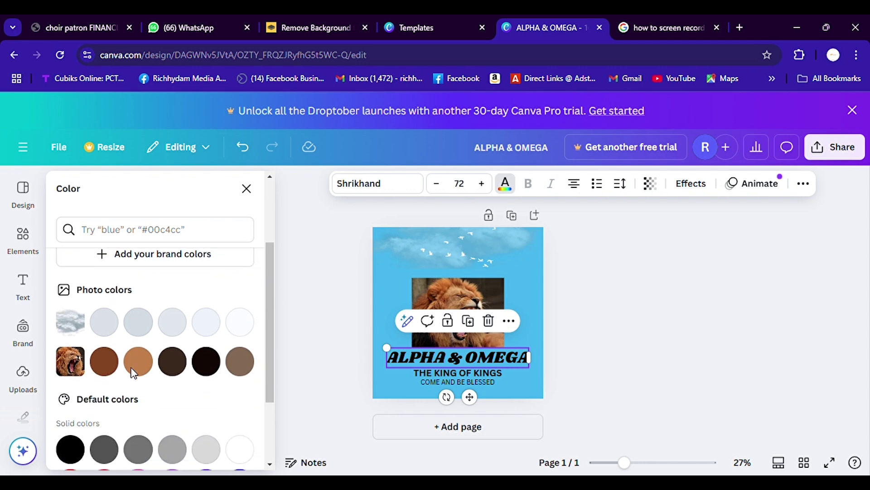
{"action": "scroll", "coordinate": [136, 369], "scroll_direction": "up", "scroll_amount": 3}
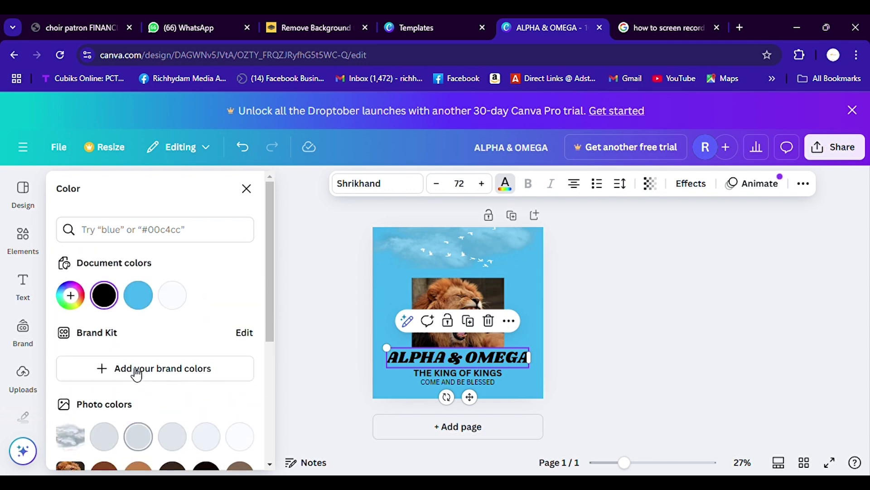
{"action": "left_click", "coordinate": [72, 299]}
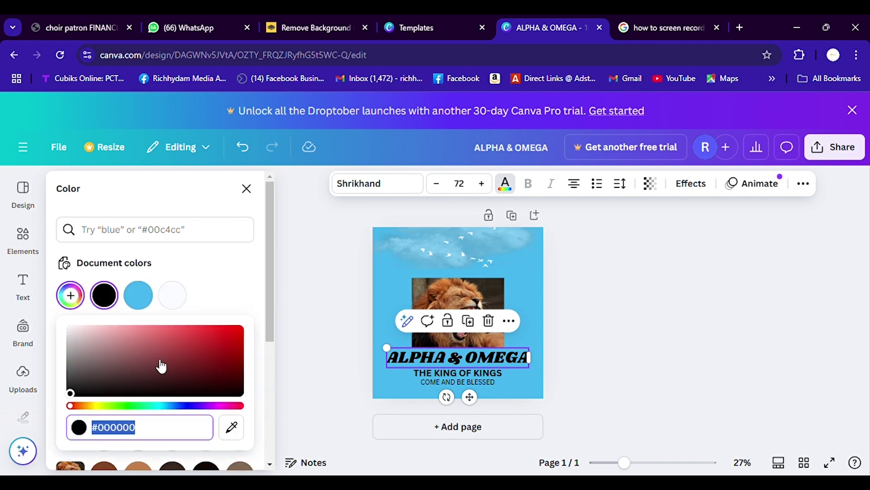
{"action": "left_click", "coordinate": [231, 328]}
{"action": "left_click_drag", "start_coordinate": [266, 318], "coordinate": [278, 317]}
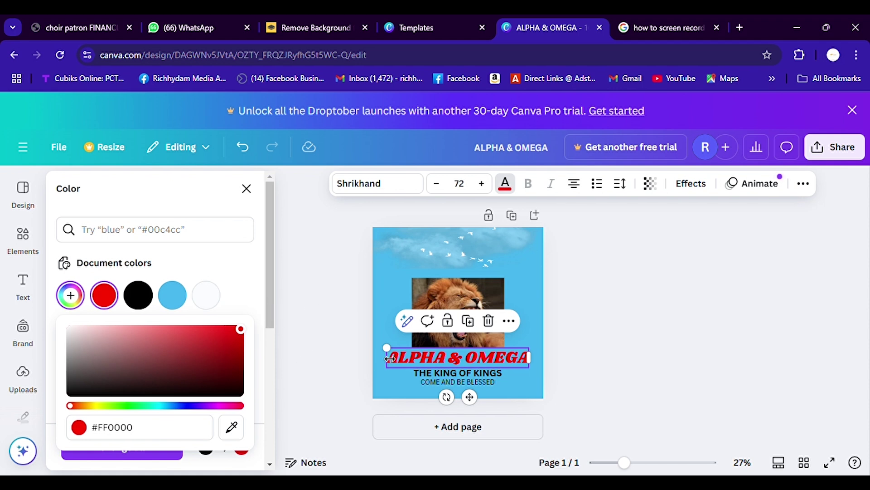
{"action": "key", "text": "Escape"}
{"action": "key", "text": "Escape"}
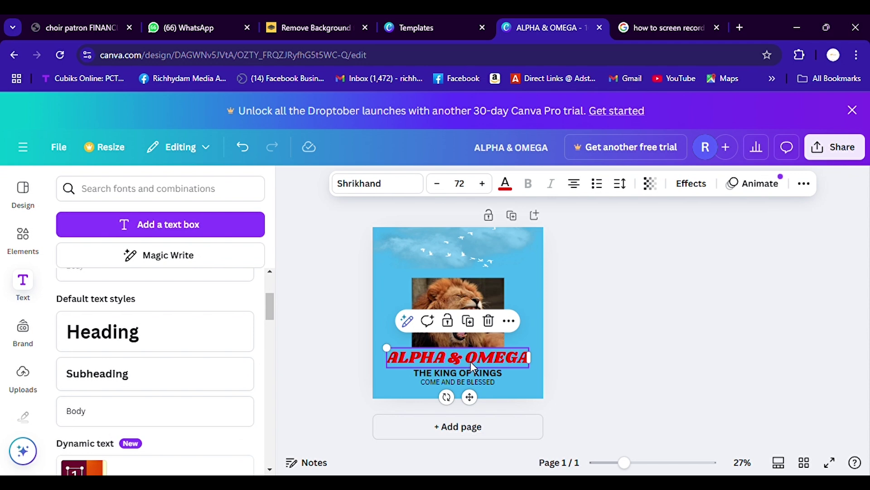
- Increase the font size of all the ALPHA & OMEGA heading text in increments up to 86
{"action": "left_click", "coordinate": [440, 361]}
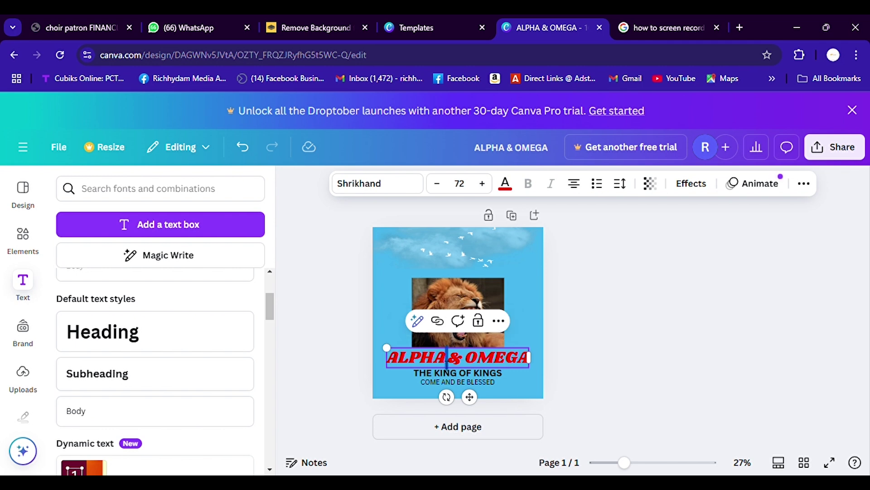
{"action": "key", "text": "ctrl+a"}
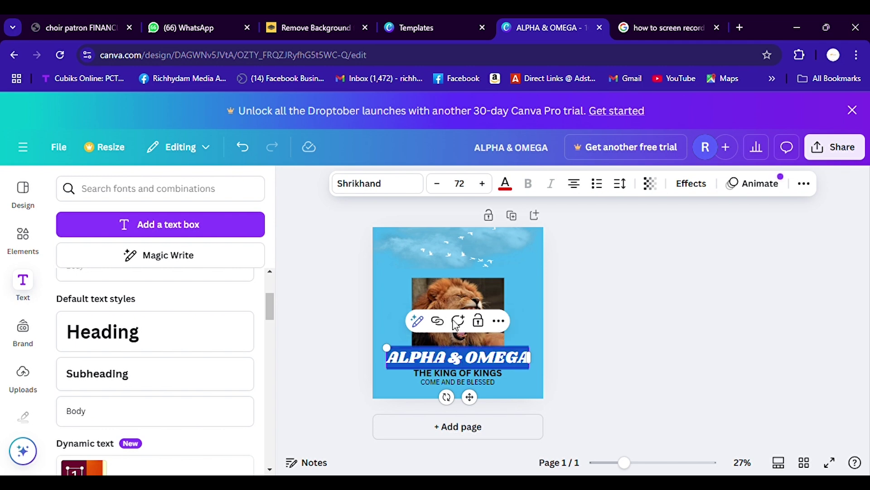
{"action": "left_click", "coordinate": [483, 183]}
{"action": "double_click", "coordinate": [483, 184]}
{"action": "triple_click", "coordinate": [483, 184]}
{"action": "triple_click", "coordinate": [482, 184]}
{"action": "triple_click", "coordinate": [483, 184]}
{"action": "double_click", "coordinate": [483, 183]}
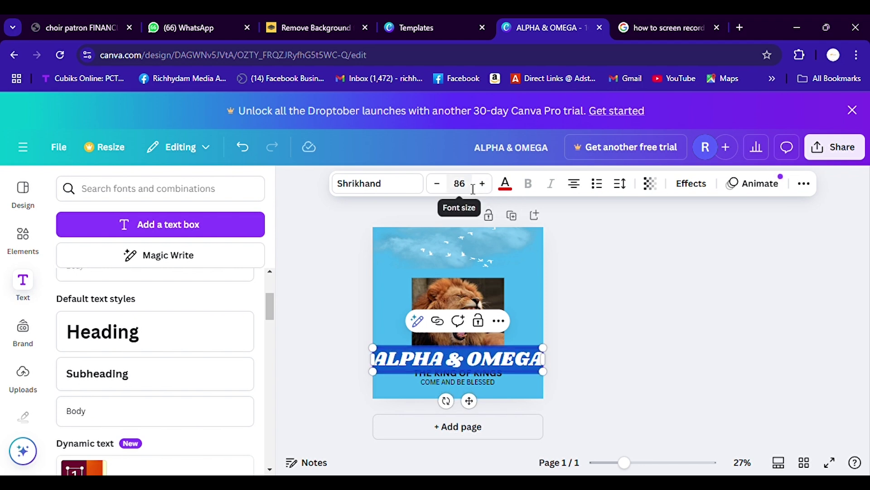
- Set the ALPHA & OMEGA heading's font size to 50
{"action": "left_click", "coordinate": [472, 189]}
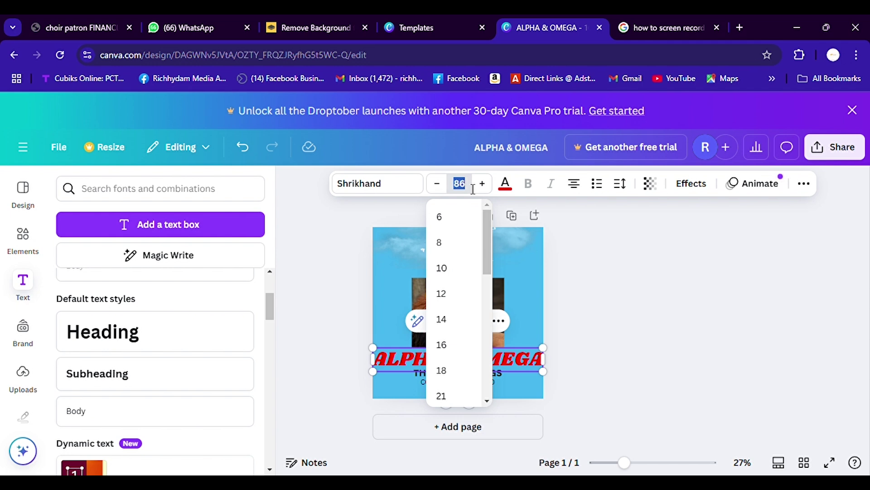
{"action": "type", "text": "50"}
{"action": "key", "text": "Return"}
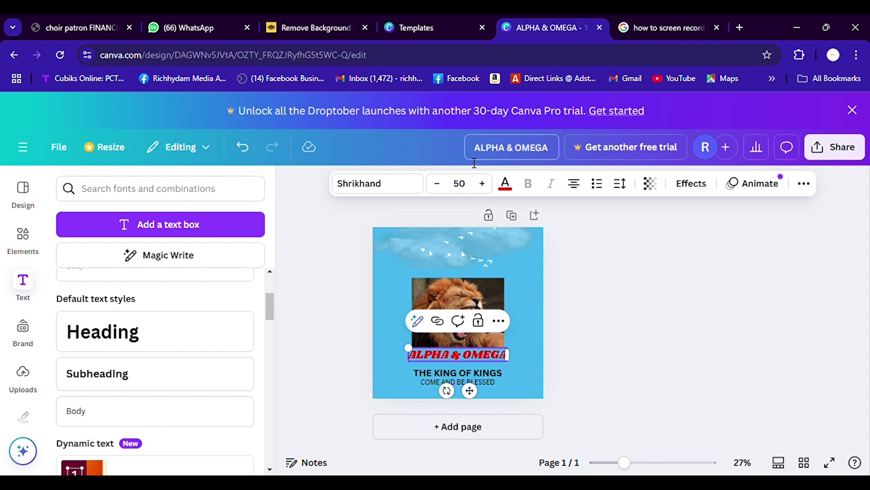
- Set the ALPHA & OMEGA heading's font size to 75
{"action": "left_click", "coordinate": [466, 196]}
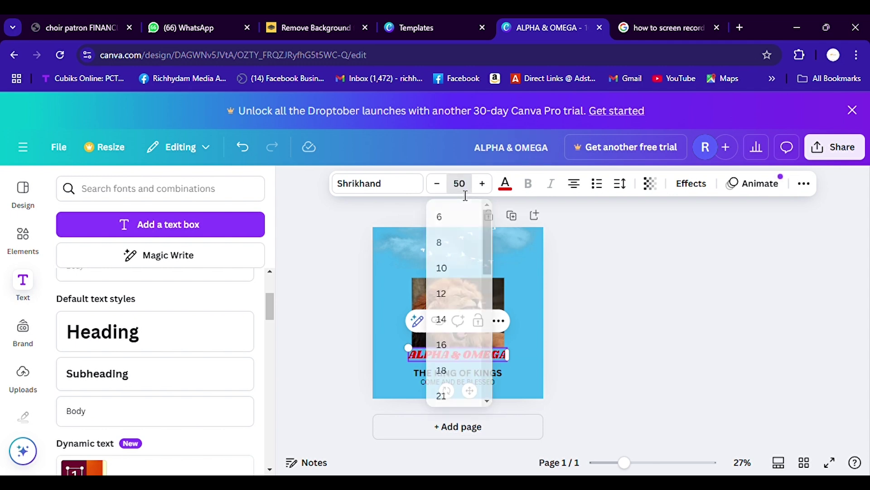
{"action": "type", "text": "75"}
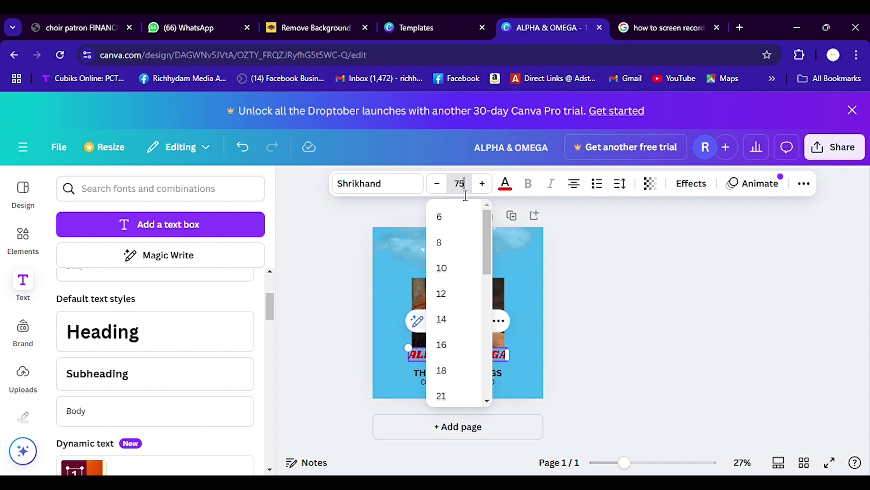
{"action": "key", "text": "Return"}
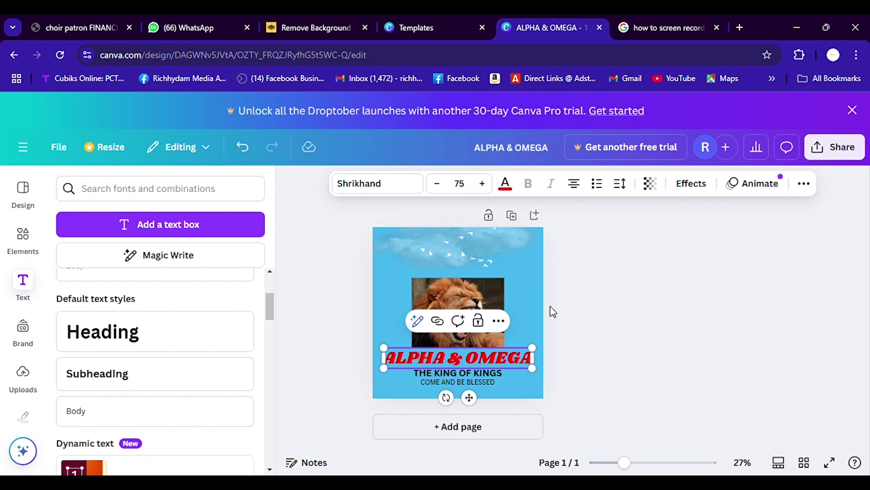
- Try the transparency setting on the ALPHA & OMEGA heading, ending at 100
{"action": "left_click", "coordinate": [657, 185]}
{"action": "mouse_move", "coordinate": [685, 241]}
{"action": "left_mouse_down"}
{"action": "mouse_move", "coordinate": [598, 254]}
{"action": "mouse_move", "coordinate": [629, 257]}
{"action": "mouse_move", "coordinate": [619, 255]}
{"action": "mouse_move", "coordinate": [666, 245]}
{"action": "mouse_move", "coordinate": [632, 239]}
{"action": "mouse_move", "coordinate": [685, 245]}
{"action": "left_mouse_up"}
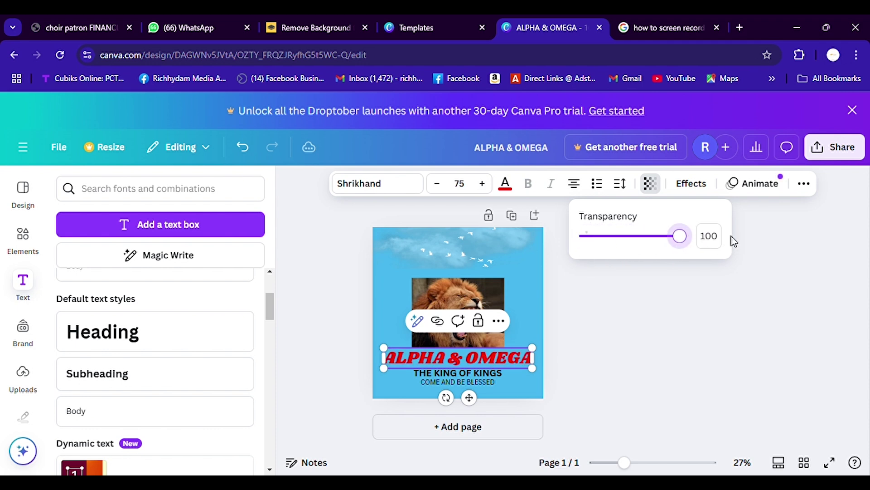
{"action": "key", "text": "Return"}
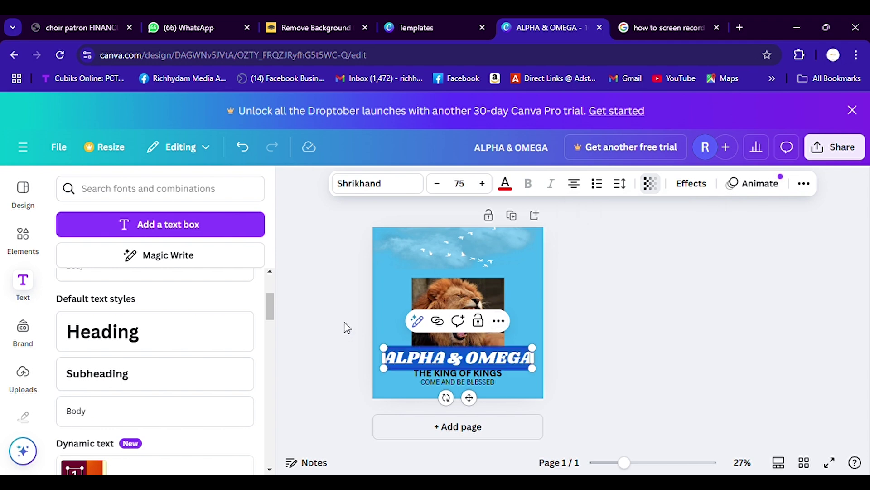
- Change the font of the THE KING OF KINGS subheading to Poppins
{"action": "left_click", "coordinate": [475, 379]}
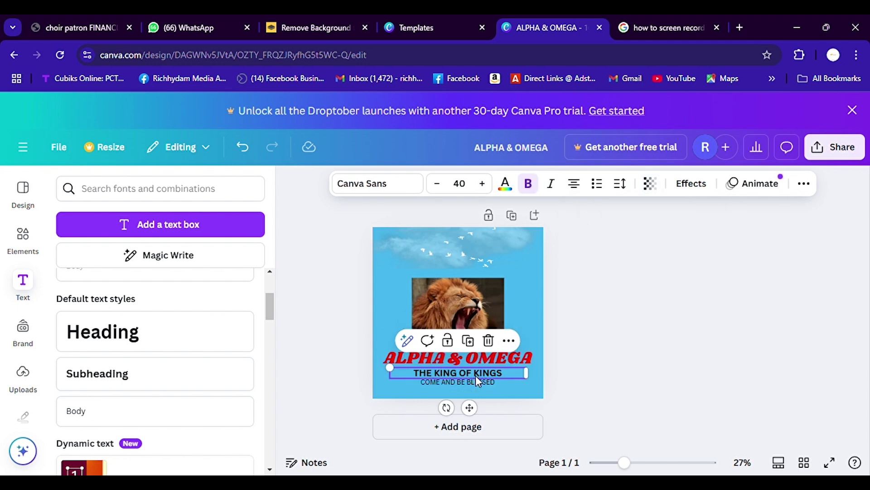
{"action": "key", "text": "Return"}
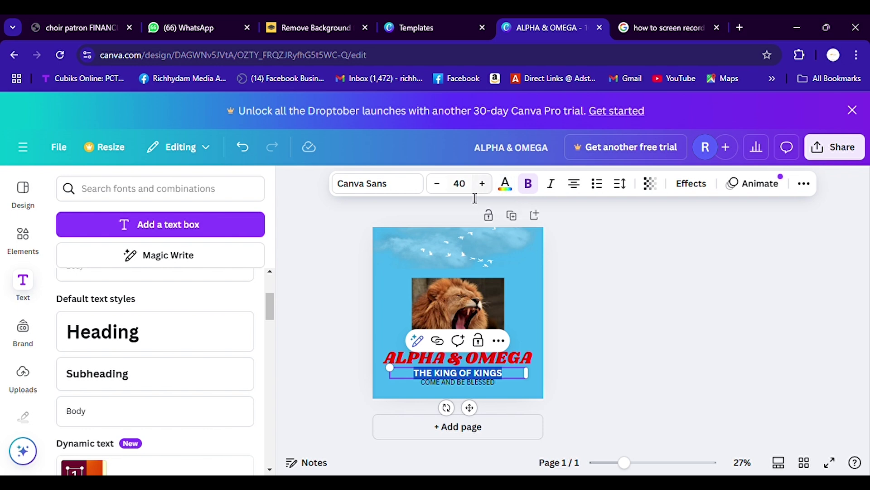
{"action": "left_click", "coordinate": [398, 193]}
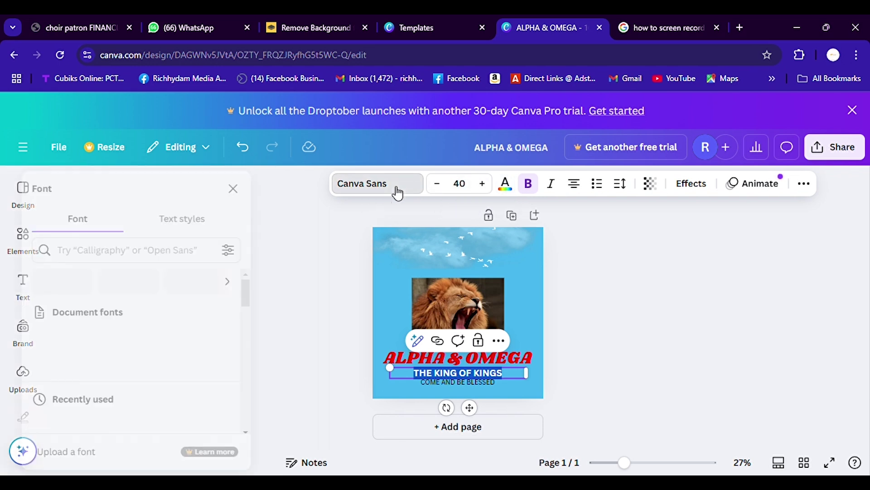
{"action": "scroll", "coordinate": [177, 371], "scroll_direction": "down", "scroll_amount": 8}
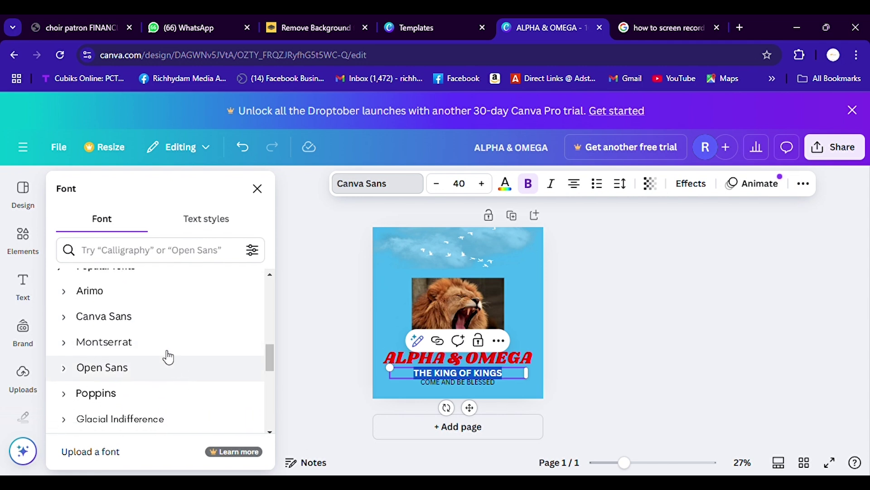
{"action": "scroll", "coordinate": [125, 393], "scroll_direction": "down", "scroll_amount": 1}
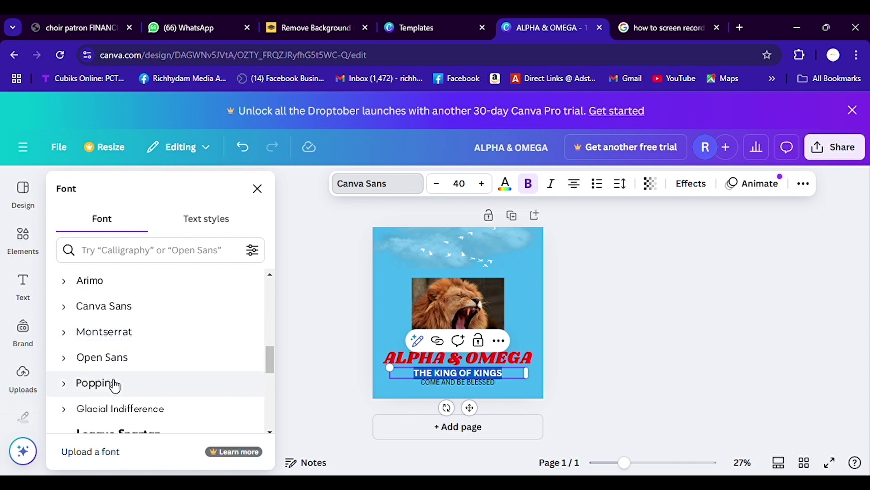
{"action": "left_click", "coordinate": [115, 386]}
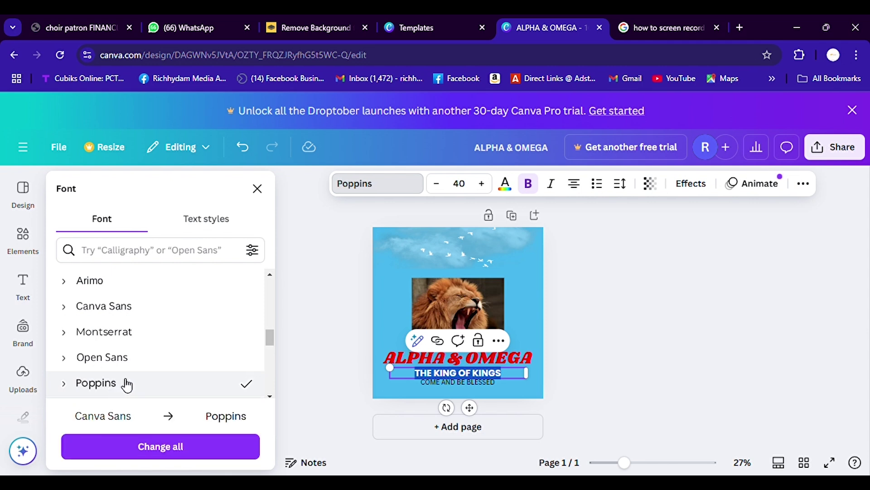
{"action": "scroll", "coordinate": [127, 384], "scroll_direction": "down", "scroll_amount": 3}
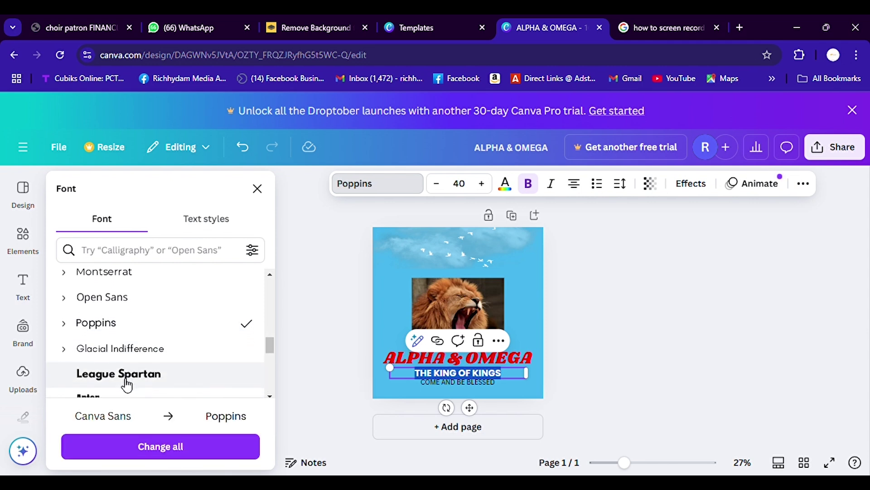
{"action": "scroll", "coordinate": [127, 385], "scroll_direction": "down", "scroll_amount": 3}
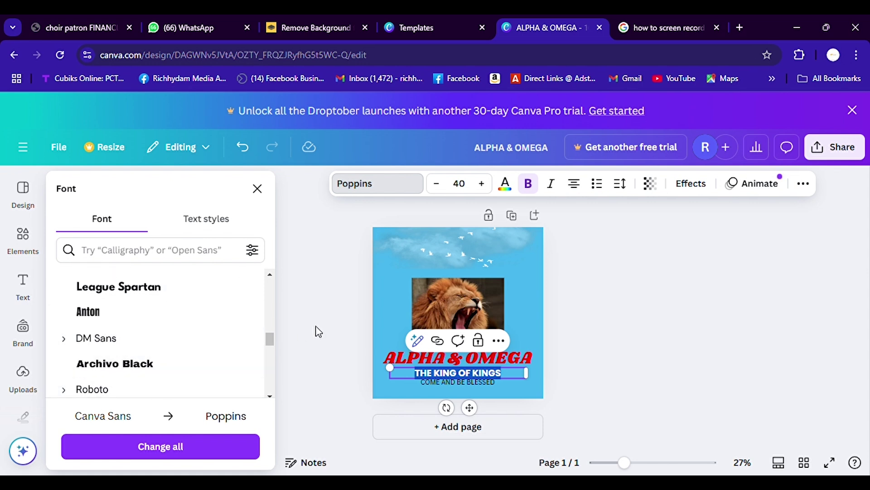
{"action": "key", "text": "Escape"}
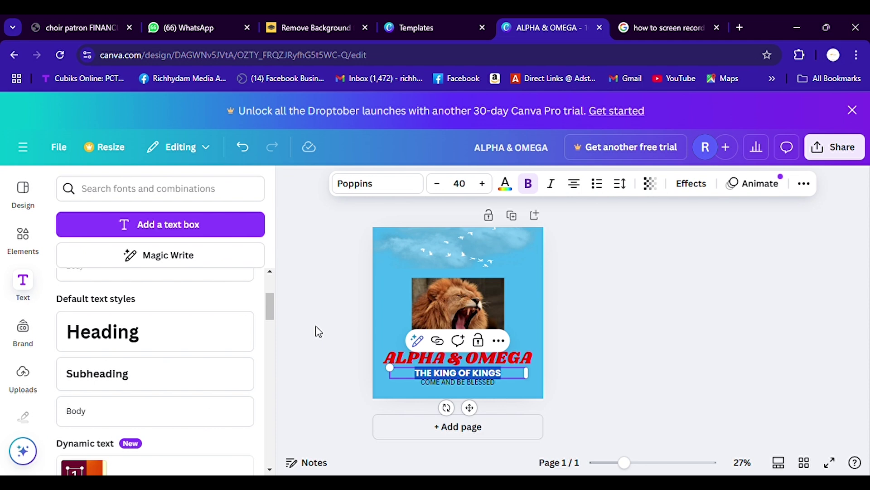
- Examine the available text options, including default text styles, page numbers and font combinations
{"action": "scroll", "coordinate": [151, 353], "scroll_direction": "down", "scroll_amount": 2}
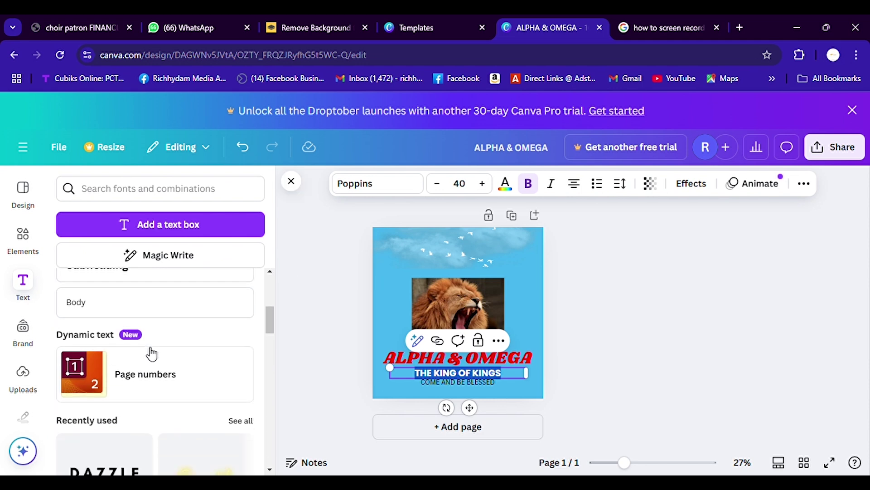
{"action": "scroll", "coordinate": [151, 353], "scroll_direction": "up", "scroll_amount": 5}
{"action": "scroll", "coordinate": [151, 351], "scroll_direction": "down", "scroll_amount": 5}
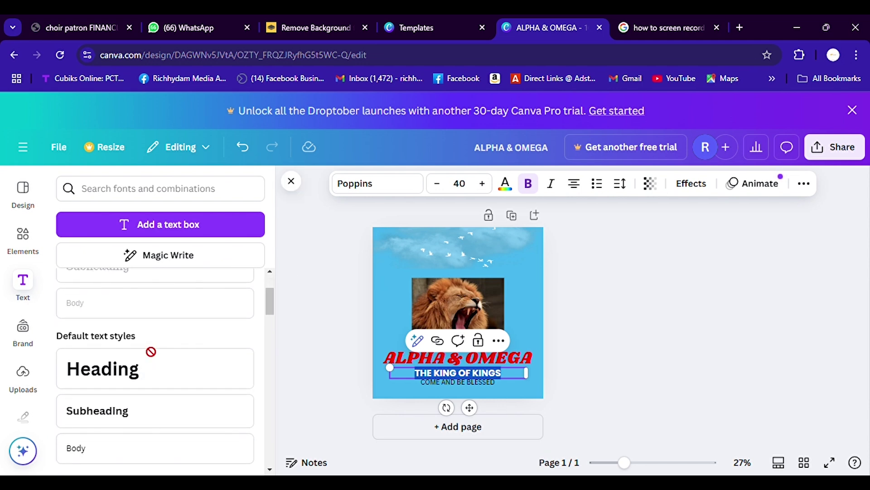
{"action": "scroll", "coordinate": [150, 353], "scroll_direction": "down", "scroll_amount": 3}
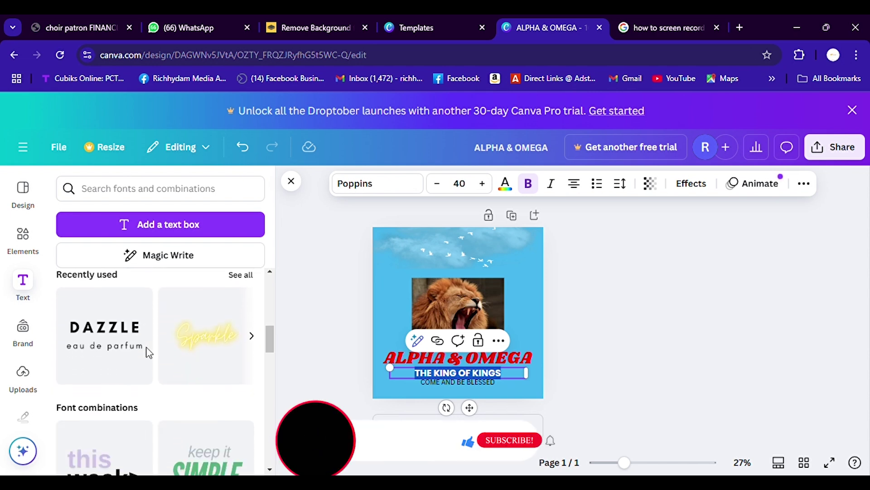
{"action": "scroll", "coordinate": [149, 353], "scroll_direction": "up", "scroll_amount": 2}
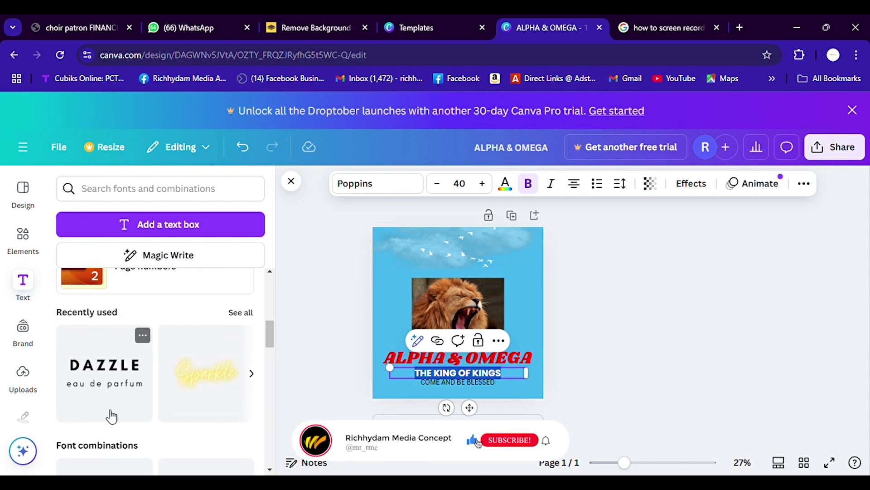
{"action": "scroll", "coordinate": [111, 411], "scroll_direction": "down", "scroll_amount": 2}
{"action": "scroll", "coordinate": [171, 391], "scroll_direction": "down", "scroll_amount": 5}
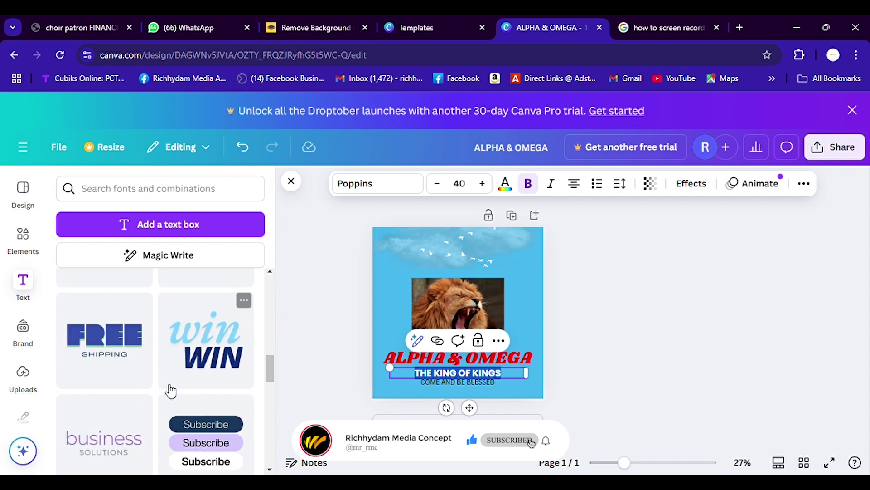
{"action": "scroll", "coordinate": [142, 426], "scroll_direction": "down", "scroll_amount": 5}
{"action": "left_click_drag", "start_coordinate": [270, 383], "coordinate": [266, 307]}
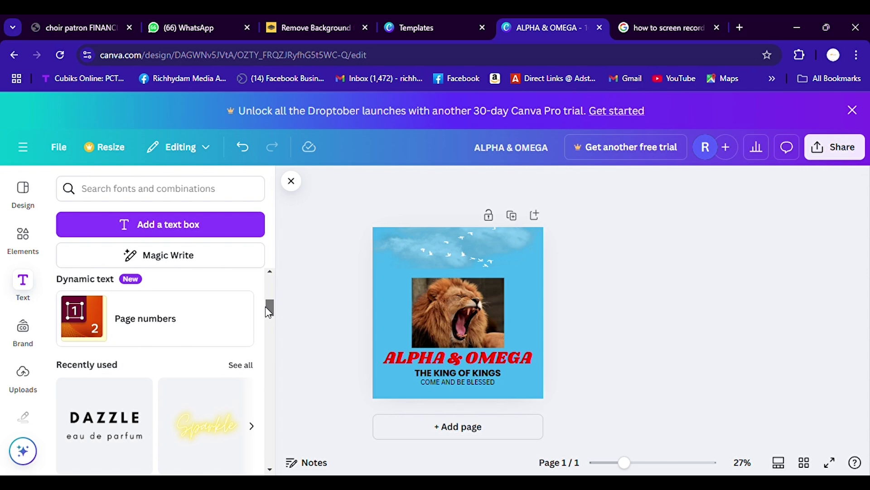
{"action": "left_click_drag", "start_coordinate": [269, 311], "coordinate": [269, 276]}
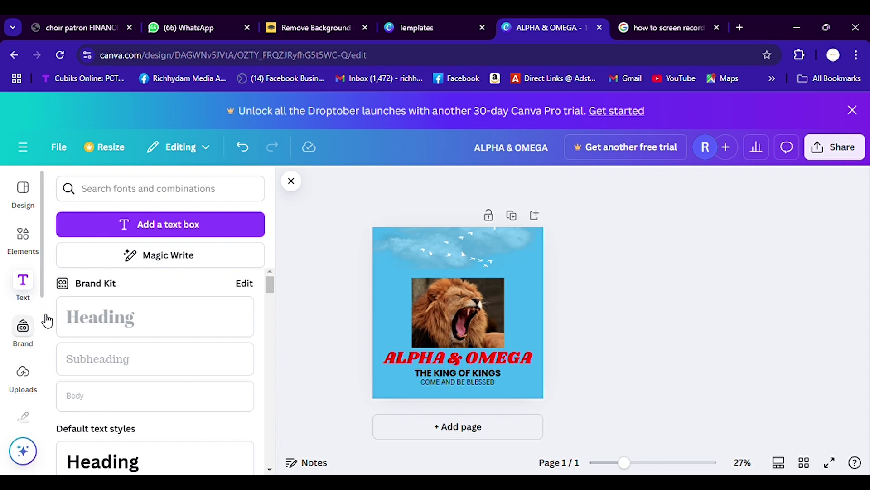
{"action": "scroll", "coordinate": [44, 290], "scroll_direction": "down", "scroll_amount": 3}
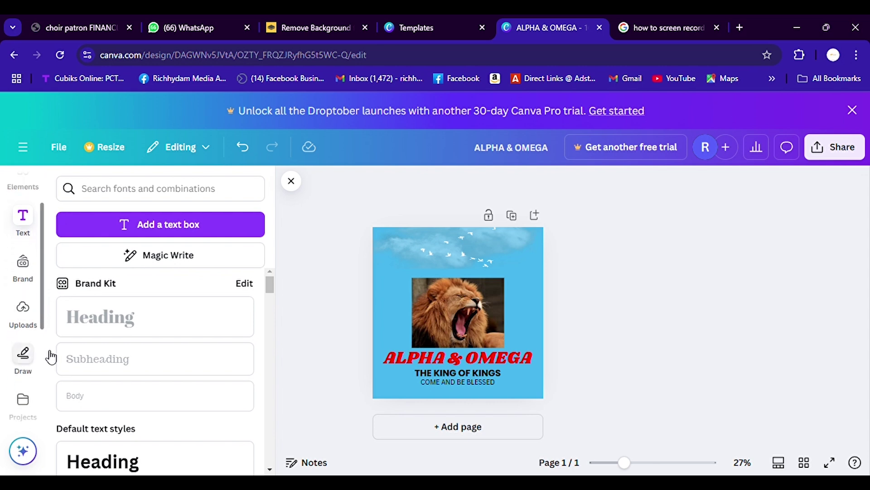
{"action": "scroll", "coordinate": [49, 370], "scroll_direction": "up", "scroll_amount": 2}
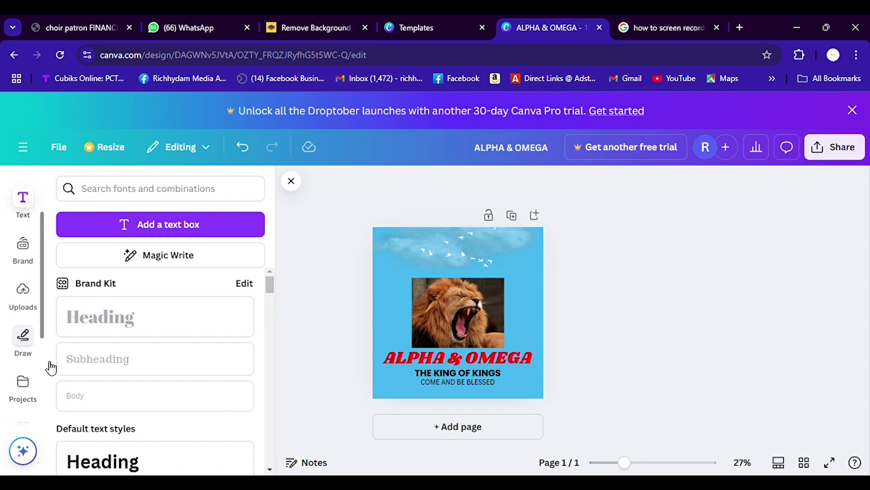
- Add the Redeemed Christian Church of God logo from the uploaded images to the design
{"action": "left_click", "coordinate": [30, 310]}
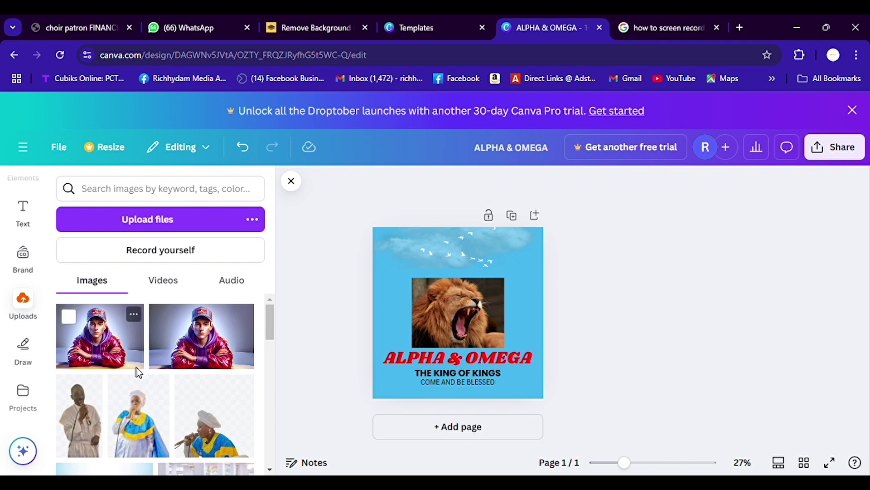
{"action": "scroll", "coordinate": [138, 371], "scroll_direction": "down", "scroll_amount": 10}
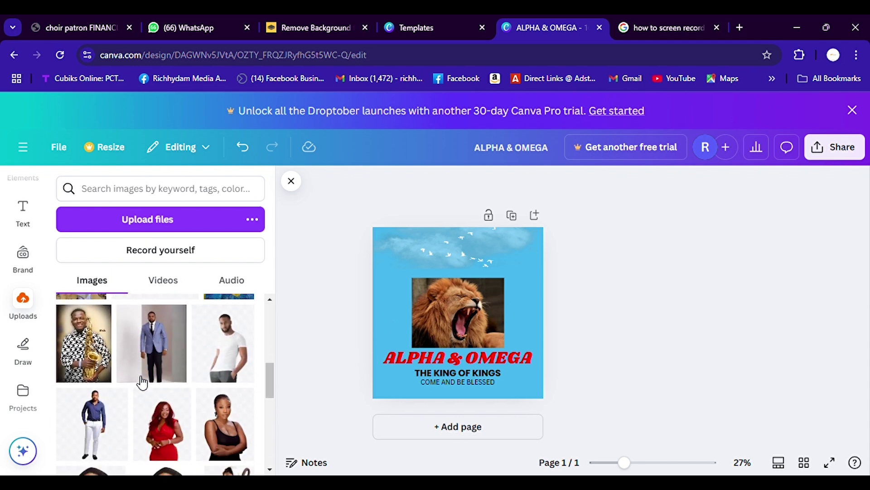
{"action": "scroll", "coordinate": [142, 382], "scroll_direction": "down", "scroll_amount": 2}
{"action": "scroll", "coordinate": [142, 382], "scroll_direction": "up", "scroll_amount": 3}
{"action": "scroll", "coordinate": [141, 382], "scroll_direction": "down", "scroll_amount": 4}
{"action": "scroll", "coordinate": [140, 383], "scroll_direction": "down", "scroll_amount": 5}
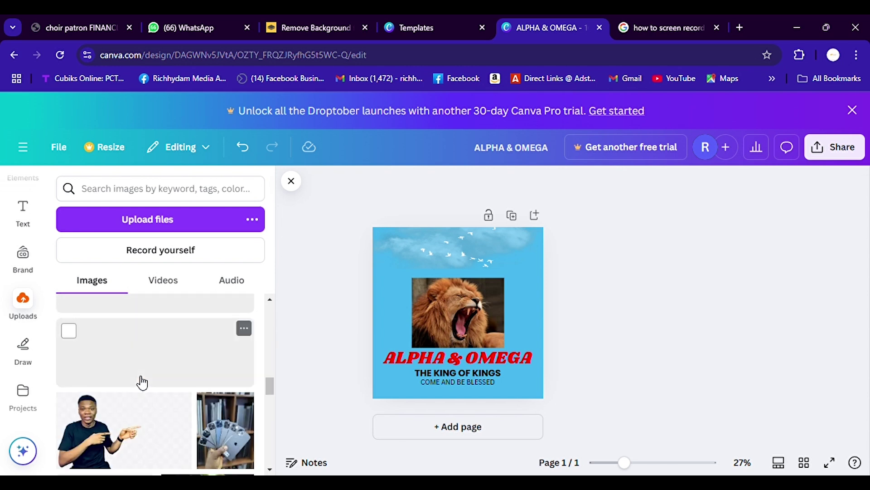
{"action": "scroll", "coordinate": [142, 382], "scroll_direction": "up", "scroll_amount": 5}
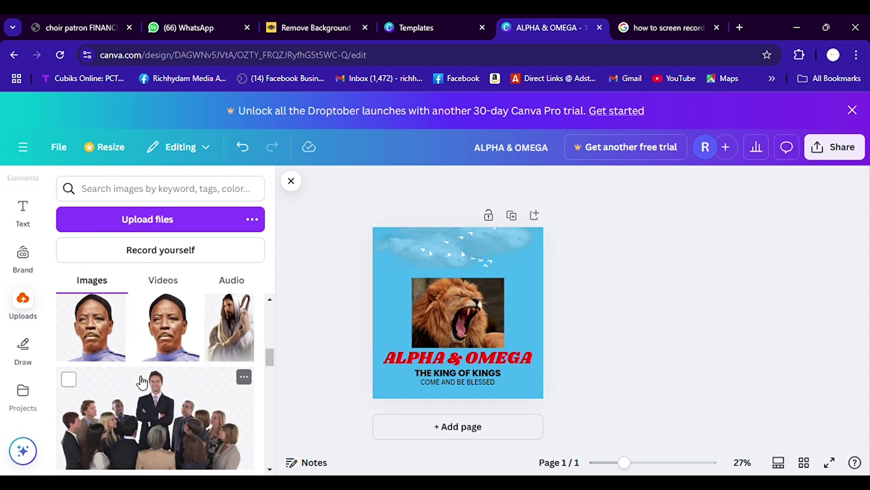
{"action": "scroll", "coordinate": [142, 382], "scroll_direction": "up", "scroll_amount": 5}
{"action": "scroll", "coordinate": [142, 382], "scroll_direction": "down", "scroll_amount": 4}
{"action": "scroll", "coordinate": [142, 382], "scroll_direction": "down", "scroll_amount": 8}
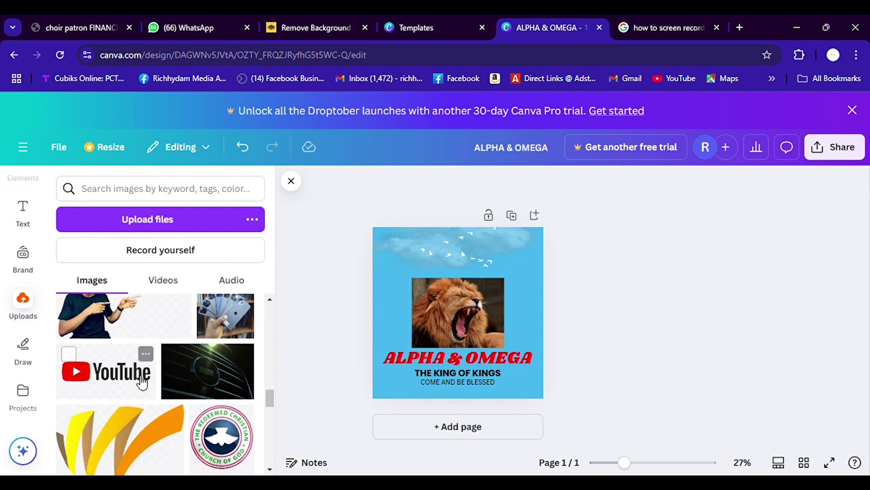
{"action": "scroll", "coordinate": [142, 382], "scroll_direction": "down", "scroll_amount": 1}
{"action": "left_click", "coordinate": [239, 379]}
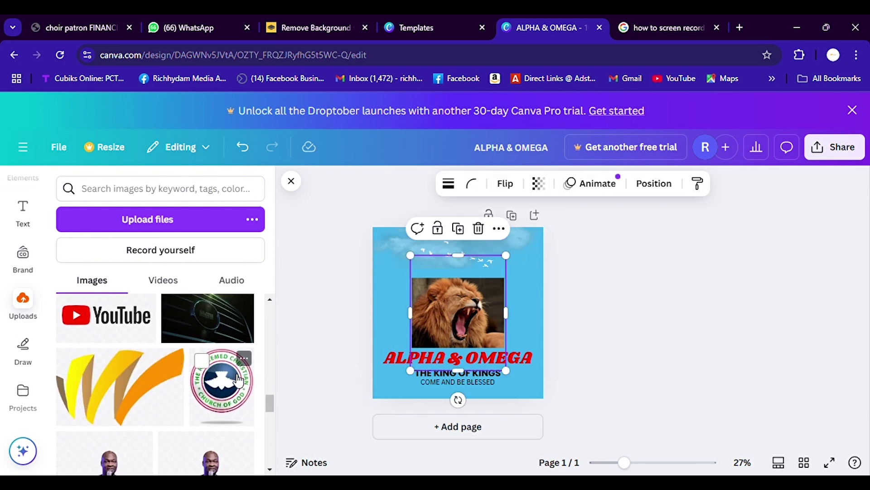
- Shrink the church logo and place it centred at the upper edge of the design
{"action": "left_click_drag", "start_coordinate": [461, 321], "coordinate": [461, 288]}
{"action": "left_click_drag", "start_coordinate": [512, 350], "coordinate": [468, 265]}
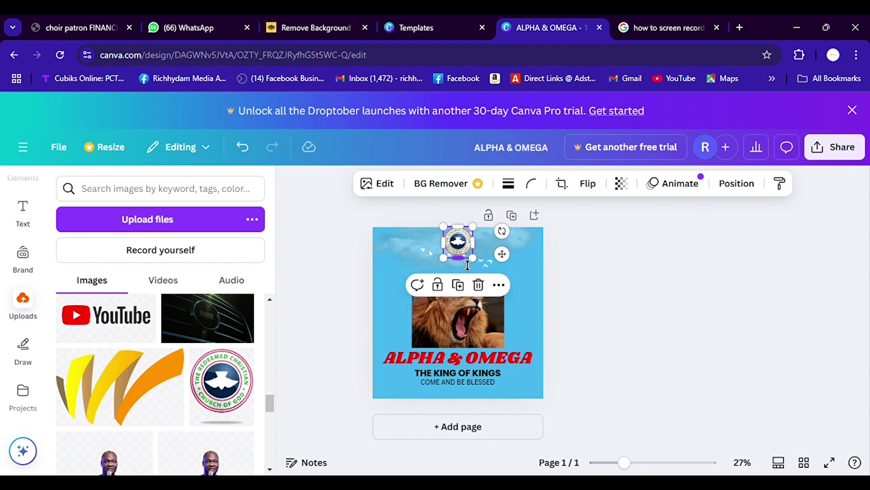
{"action": "left_click", "coordinate": [339, 222]}
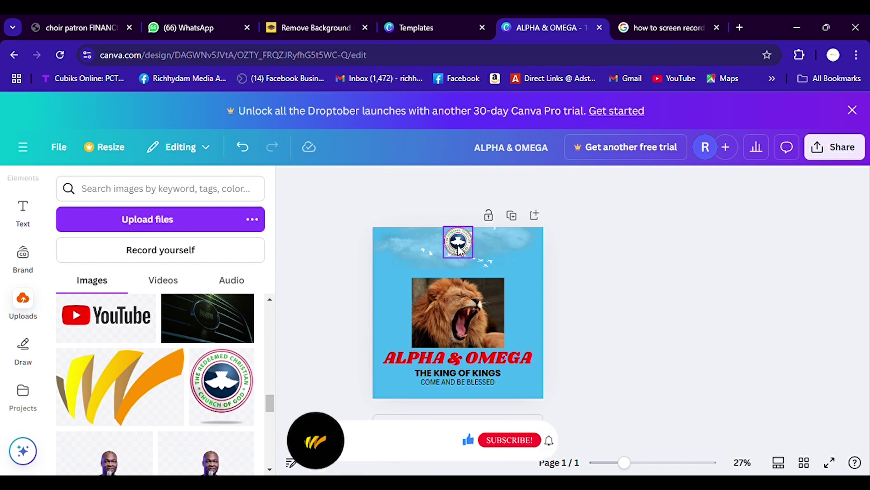
- Move the flying birds left and down from behind the church logo, and shrink the logo further at the upper centre
{"action": "mouse_move", "coordinate": [489, 260]}
{"action": "left_mouse_down"}
{"action": "mouse_move", "coordinate": [483, 271]}
{"action": "mouse_move", "coordinate": [459, 269]}
{"action": "mouse_move", "coordinate": [508, 272]}
{"action": "mouse_move", "coordinate": [476, 272]}
{"action": "left_mouse_up"}
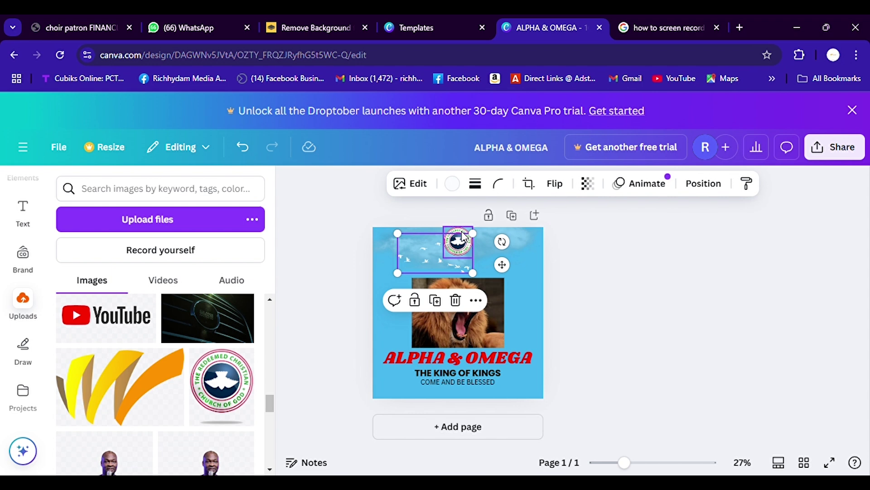
{"action": "left_click", "coordinate": [463, 236]}
{"action": "left_click_drag", "start_coordinate": [479, 269], "coordinate": [464, 249]}
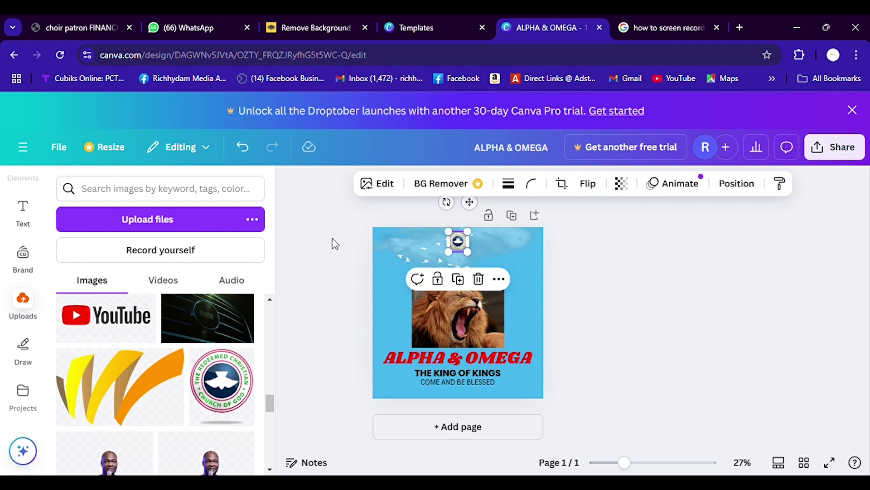
{"action": "left_click", "coordinate": [354, 266]}
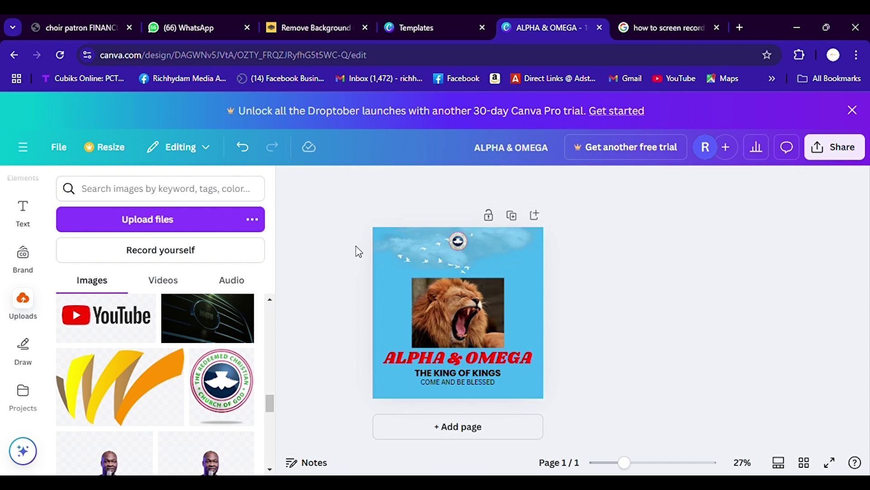
{"action": "left_click_drag", "start_coordinate": [351, 214], "coordinate": [315, 272]}
- Download the finished design as a PNG at size 1, and restart the download from its link
{"action": "left_click", "coordinate": [830, 153]}
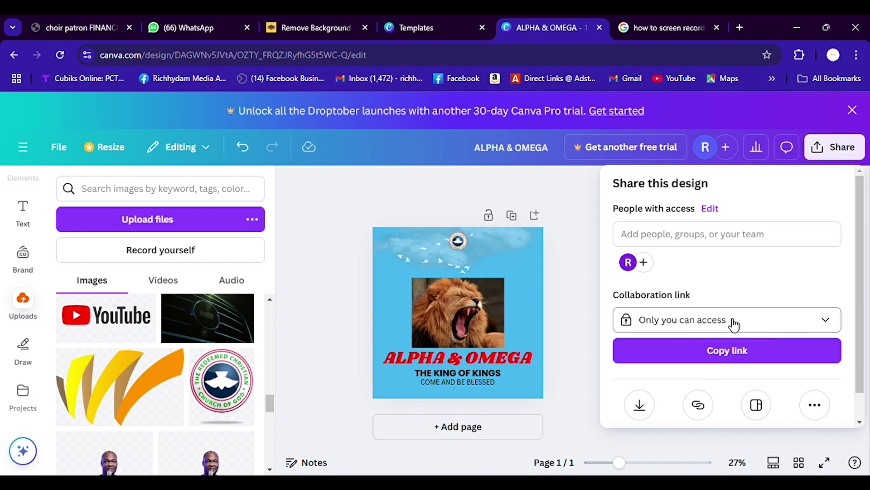
{"action": "scroll", "coordinate": [744, 324], "scroll_direction": "down", "scroll_amount": 1}
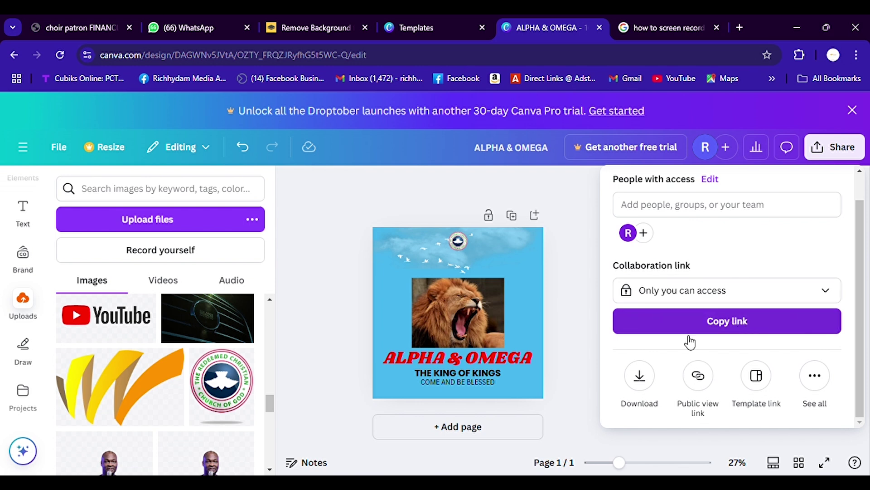
{"action": "left_click", "coordinate": [639, 375]}
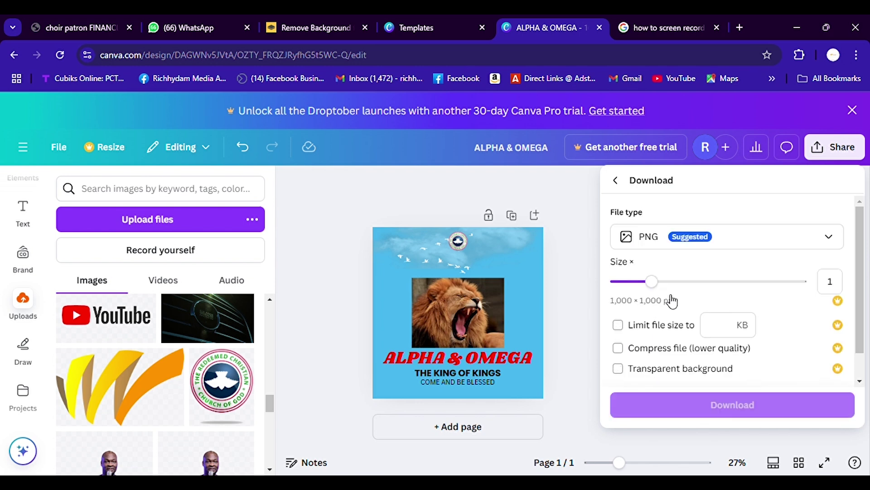
{"action": "left_click", "coordinate": [756, 241]}
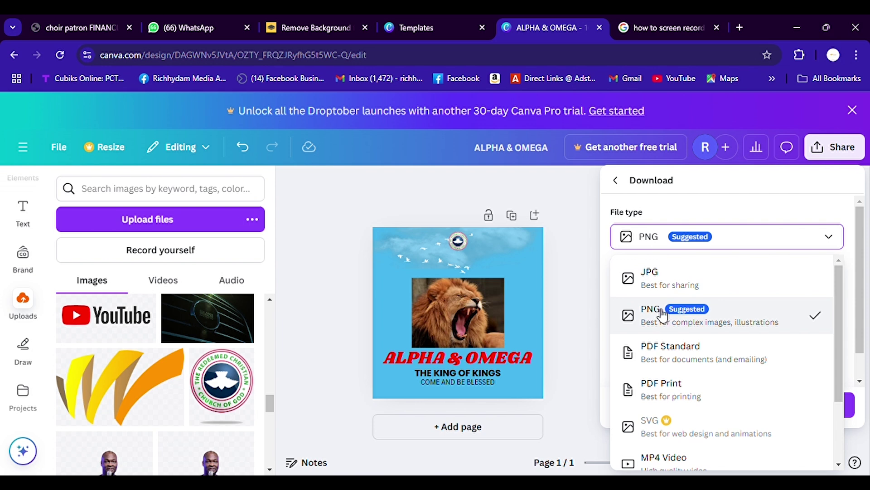
{"action": "left_click", "coordinate": [662, 314]}
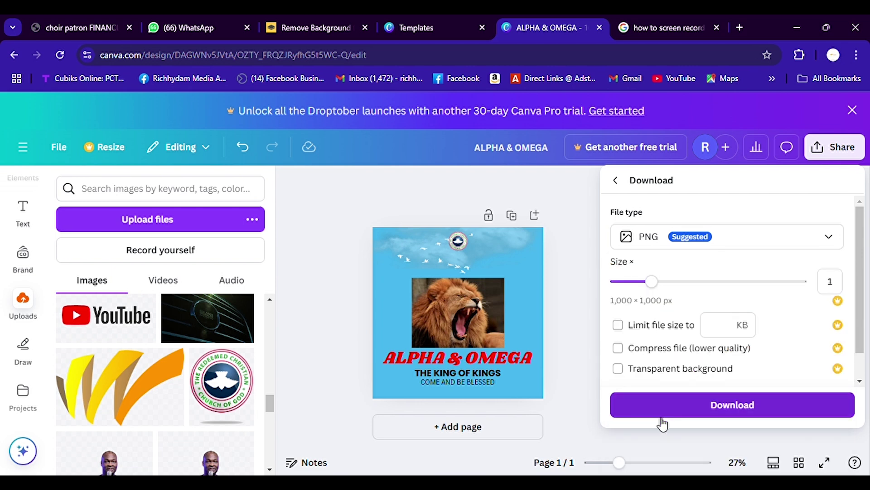
{"action": "left_click", "coordinate": [717, 408]}
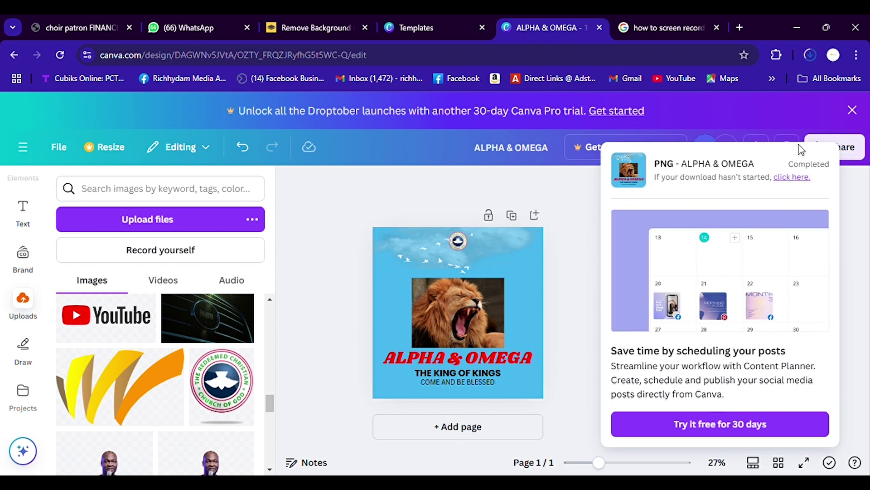
{"action": "left_click", "coordinate": [791, 179]}
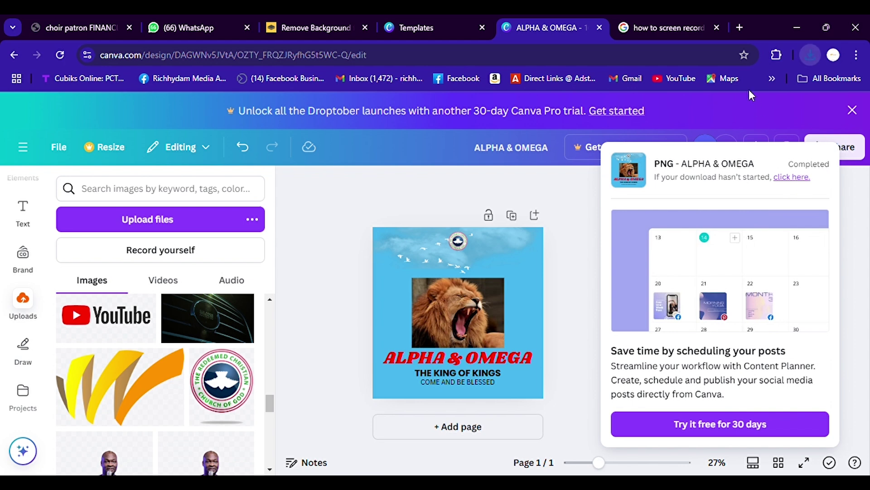